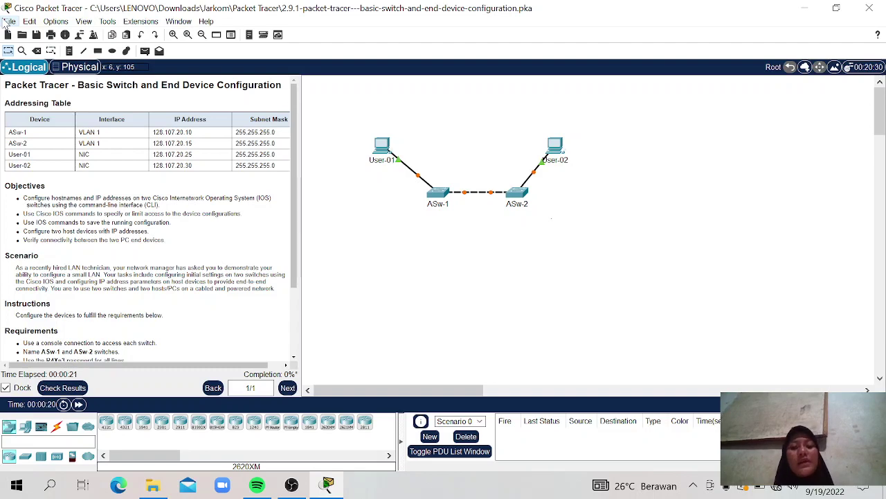
Step: Look through the File menu and View options, then dismiss them
{"action": "left_click", "coordinate": [6, 21]}
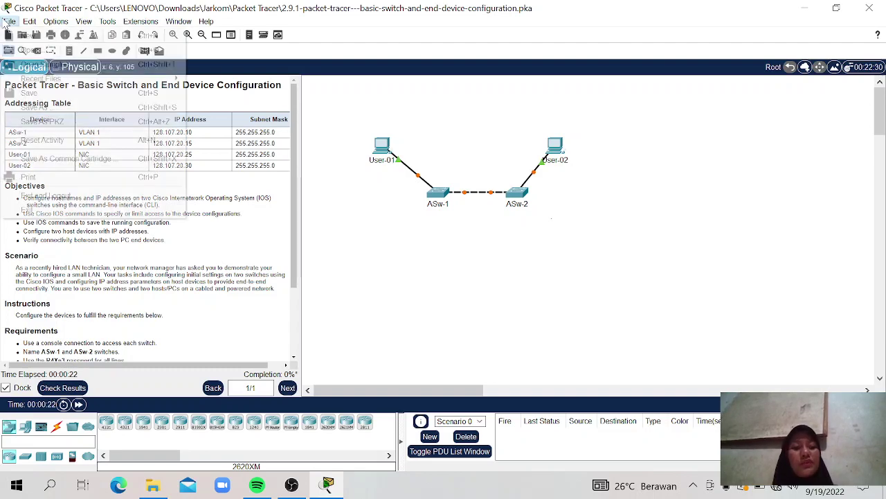
{"action": "mouse_move", "coordinate": [83, 21]}
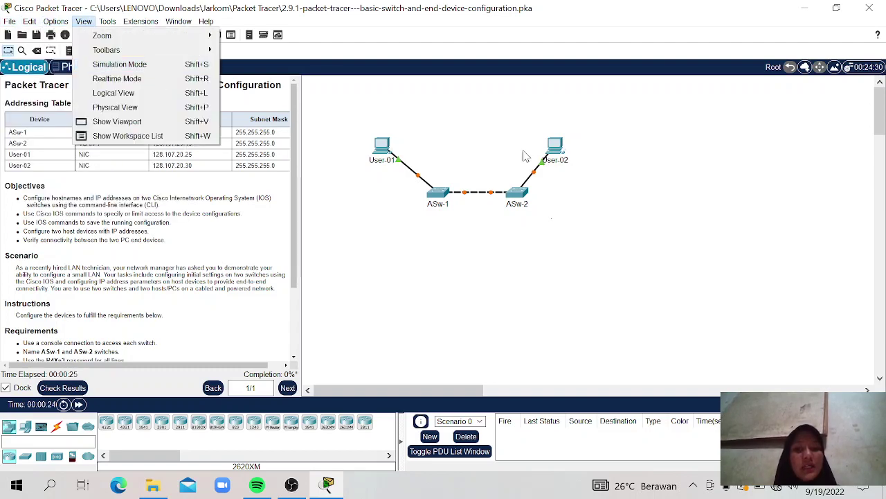
{"action": "left_click", "coordinate": [428, 100]}
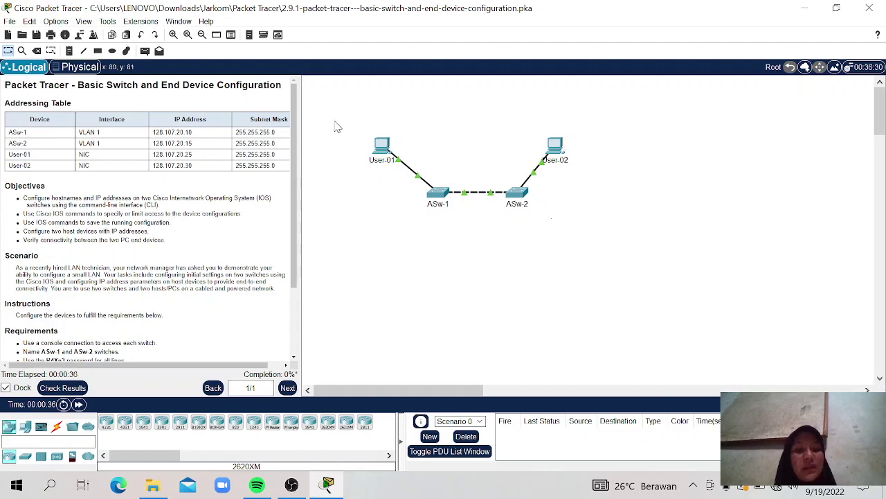
Step: Scroll the instructions to the Requirements and briefly highlight the console connection line
{"action": "scroll", "coordinate": [290, 139], "scroll_direction": "down", "scroll_amount": 1}
{"action": "scroll", "coordinate": [291, 119], "scroll_direction": "up", "scroll_amount": 1}
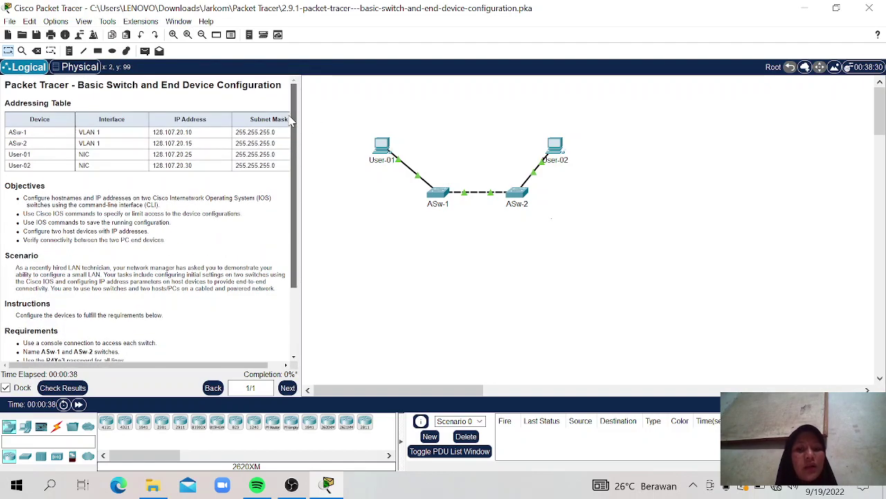
{"action": "scroll", "coordinate": [291, 119], "scroll_direction": "down", "scroll_amount": 5}
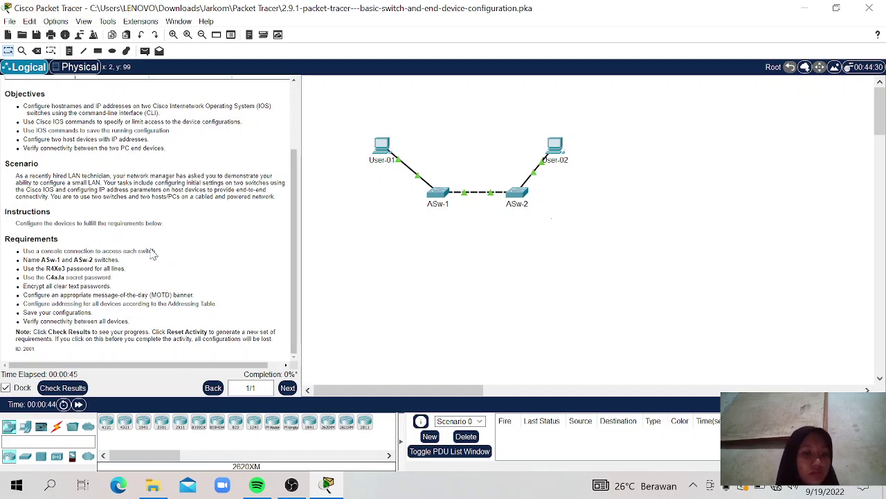
{"action": "left_click_drag", "start_coordinate": [158, 251], "coordinate": [25, 249]}
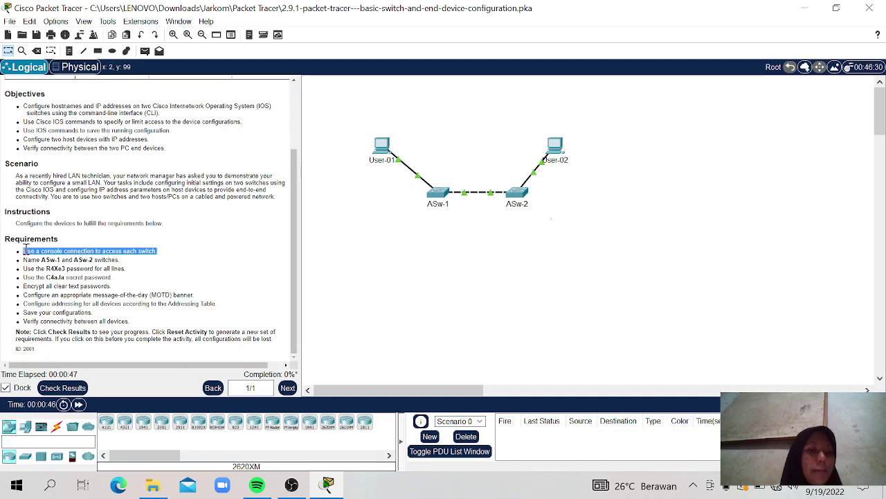
{"action": "left_click", "coordinate": [25, 249]}
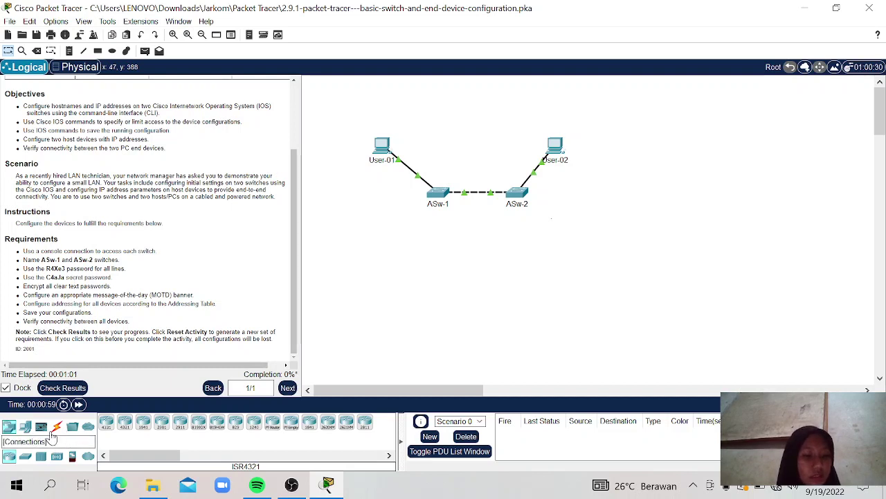
Step: Connect User-01's RS 232 port to ASw-1's Console port with a console cable
{"action": "left_click", "coordinate": [57, 427]}
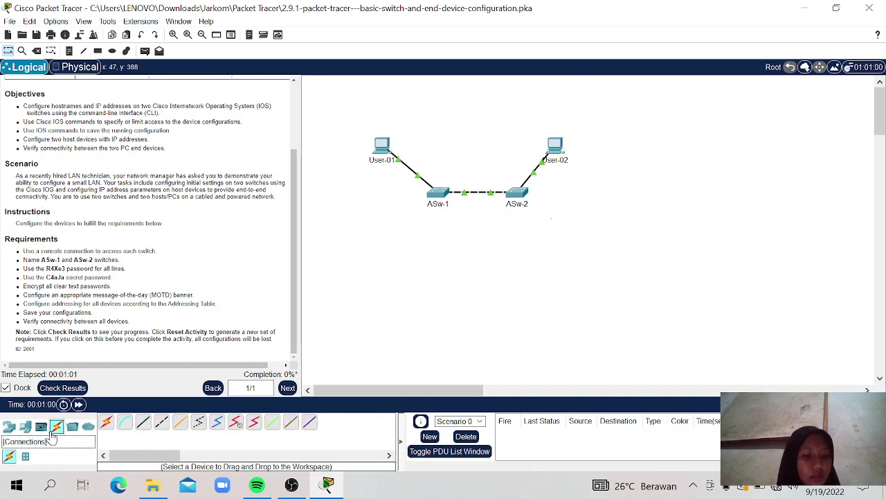
{"action": "left_click", "coordinate": [124, 422]}
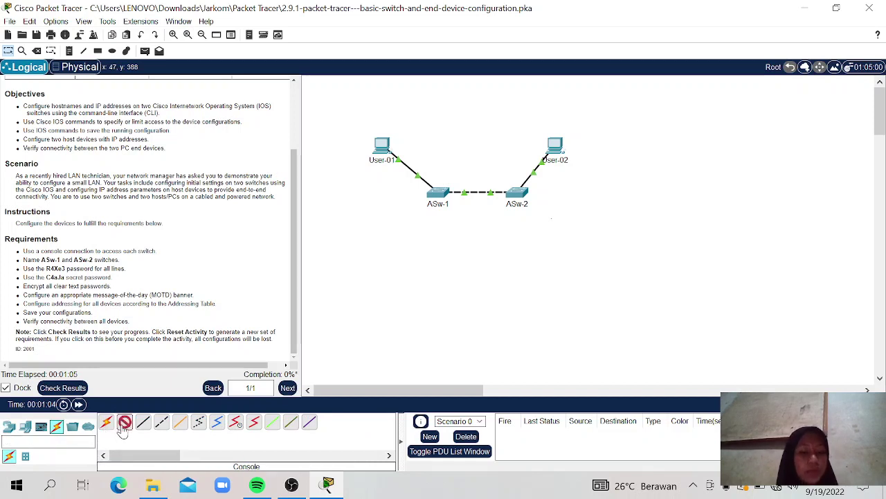
{"action": "left_click", "coordinate": [386, 149]}
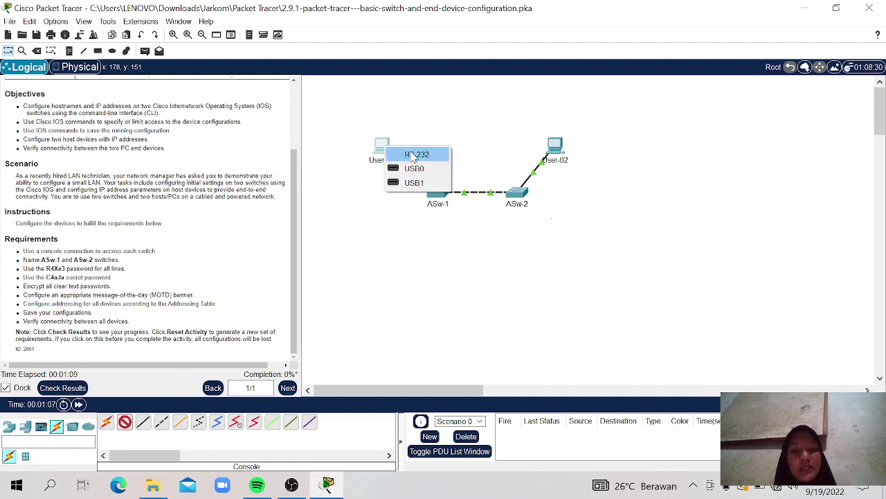
{"action": "left_click", "coordinate": [419, 155]}
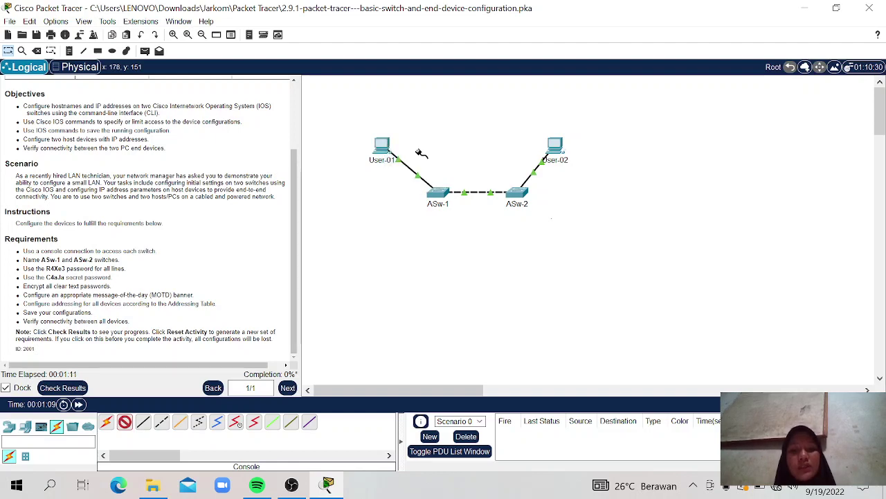
{"action": "left_click", "coordinate": [439, 192]}
{"action": "left_click", "coordinate": [516, 8]}
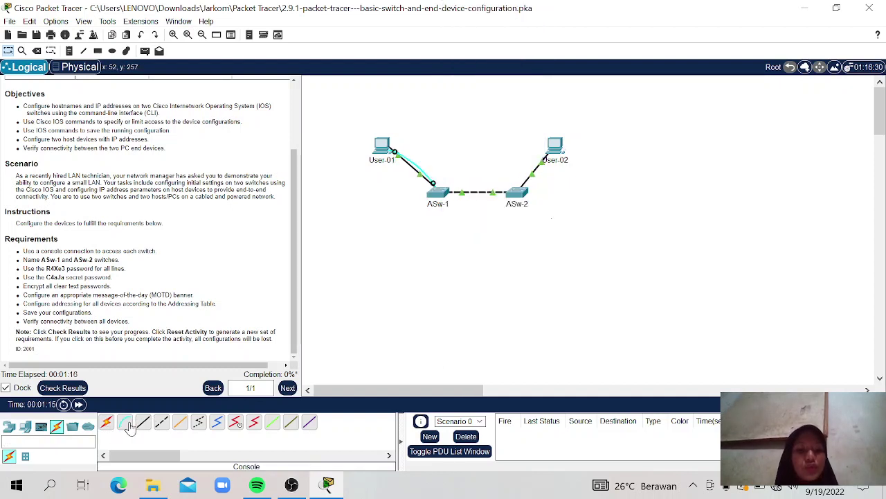
Step: Connect User-02's RS 232 to ASw-2's Console with a second console cable, then open User-01
{"action": "left_click", "coordinate": [126, 425]}
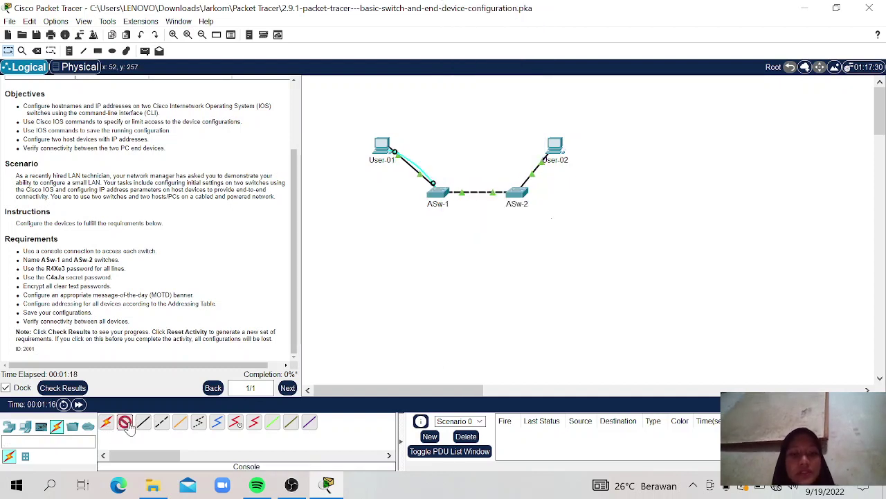
{"action": "left_click", "coordinate": [554, 158]}
{"action": "left_click", "coordinate": [579, 163]}
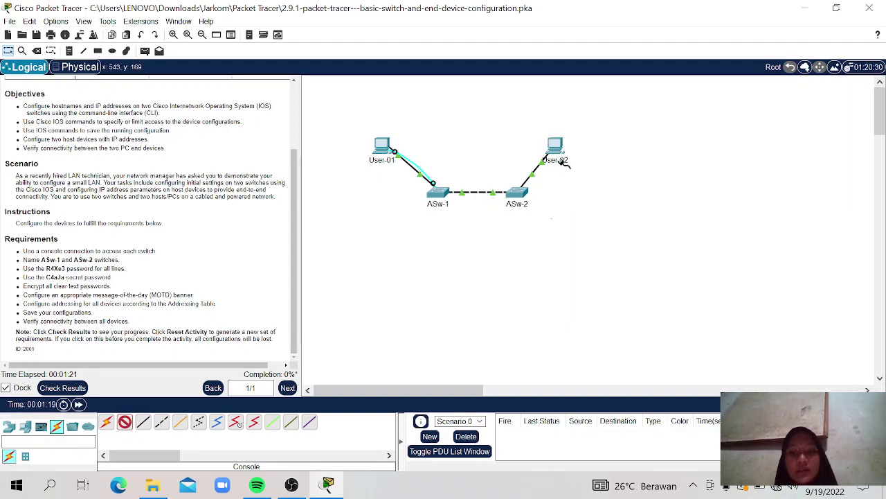
{"action": "left_click", "coordinate": [520, 195]}
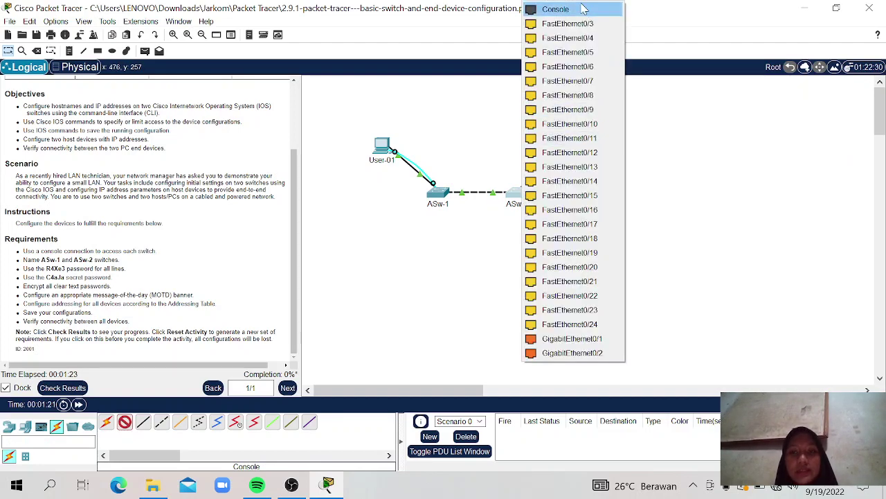
{"action": "left_click", "coordinate": [585, 8]}
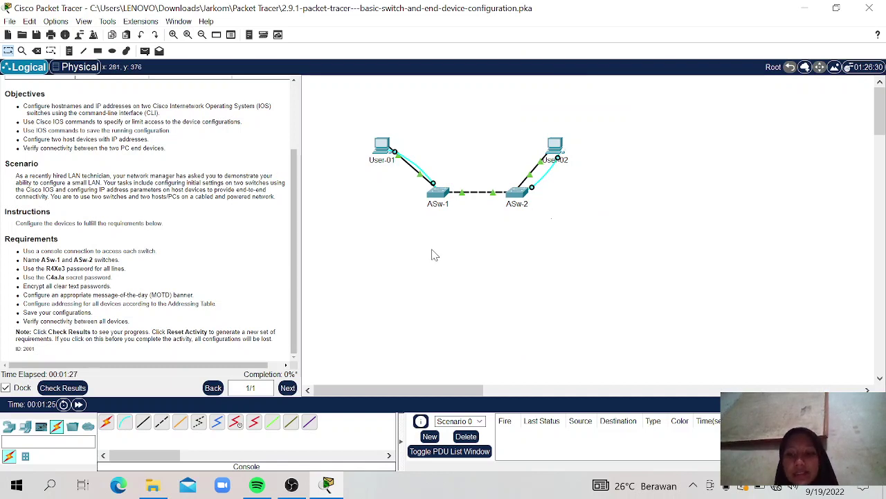
{"action": "left_click", "coordinate": [381, 151]}
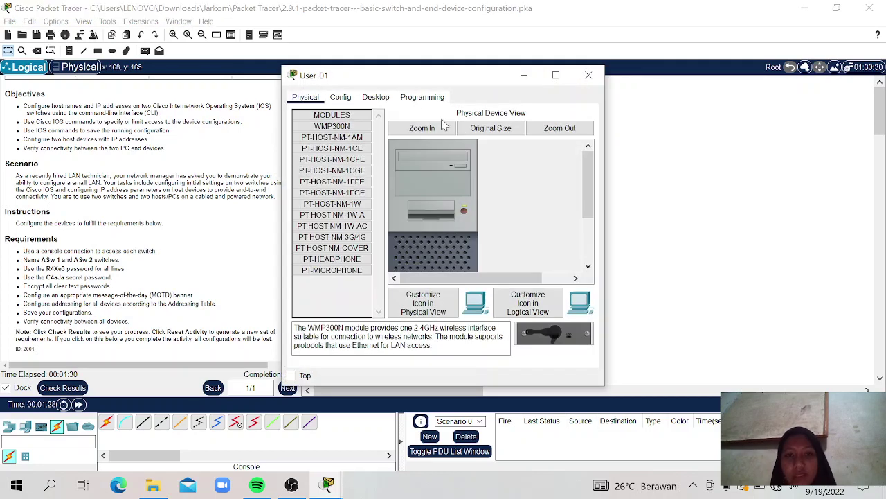
Step: Start User-01's Desktop Terminal with the default 9600 baud settings, after checking the switch naming requirement
{"action": "left_click", "coordinate": [378, 99]}
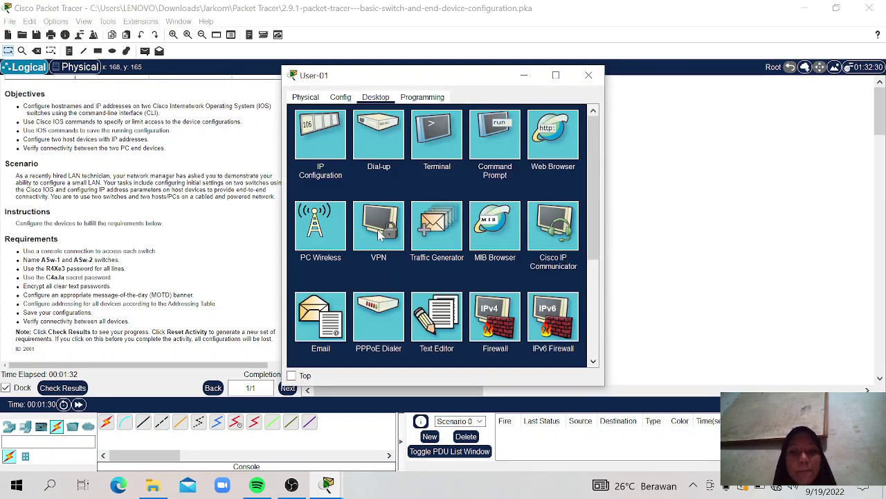
{"action": "left_click", "coordinate": [426, 147]}
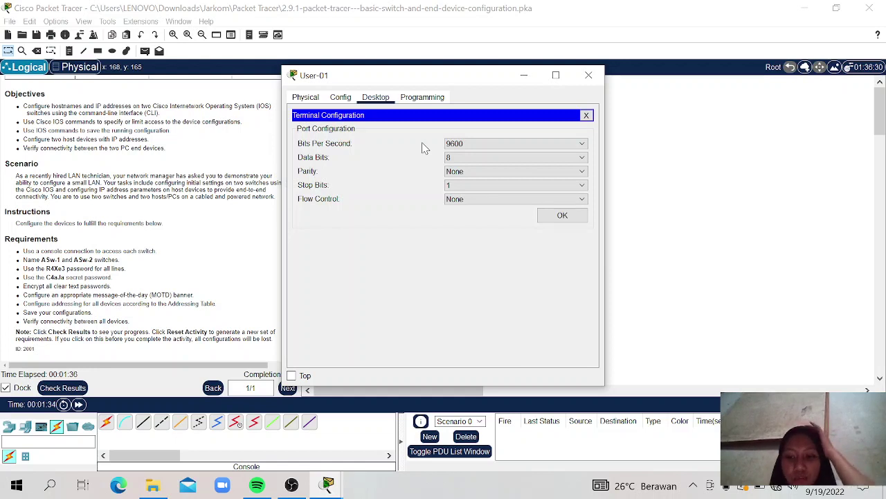
{"action": "left_click", "coordinate": [118, 261]}
{"action": "left_click_drag", "start_coordinate": [118, 261], "coordinate": [33, 263]}
{"action": "left_click", "coordinate": [33, 264]}
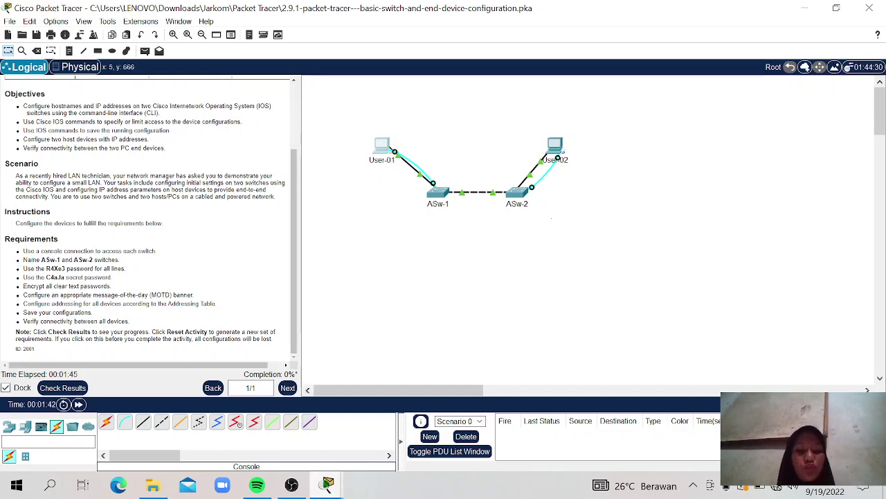
{"action": "mouse_move", "coordinate": [328, 491]}
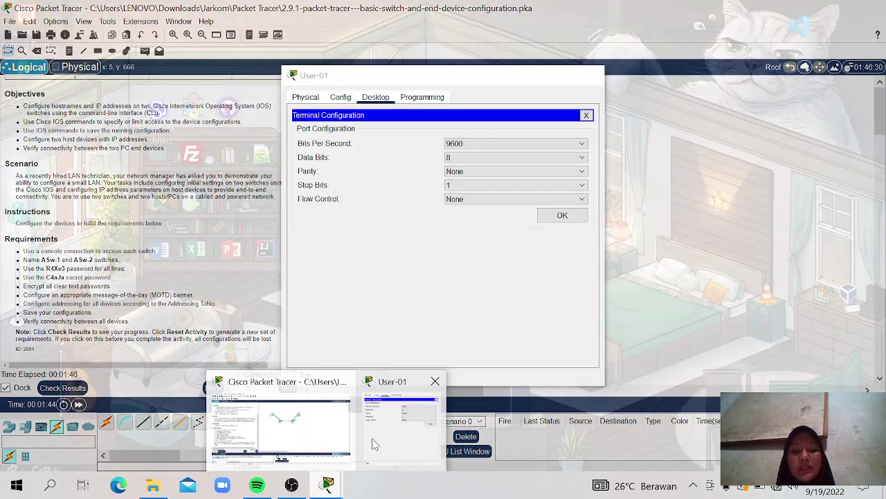
{"action": "left_click", "coordinate": [373, 439]}
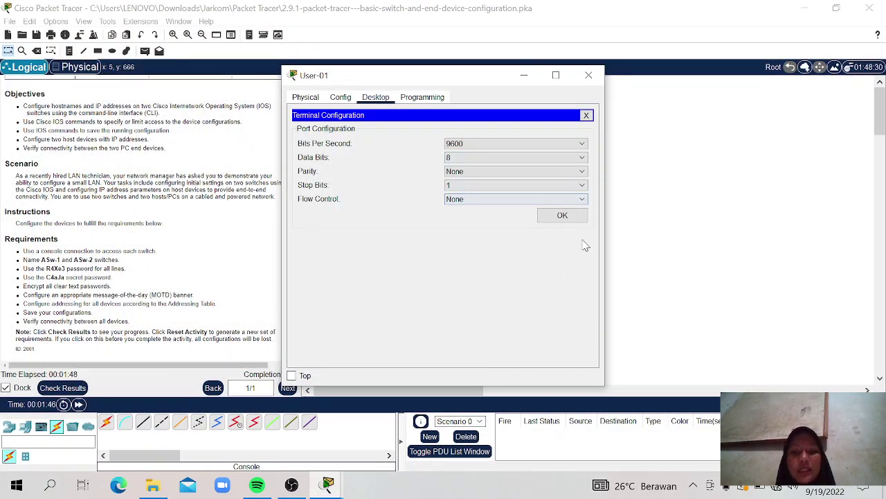
{"action": "left_click", "coordinate": [560, 218]}
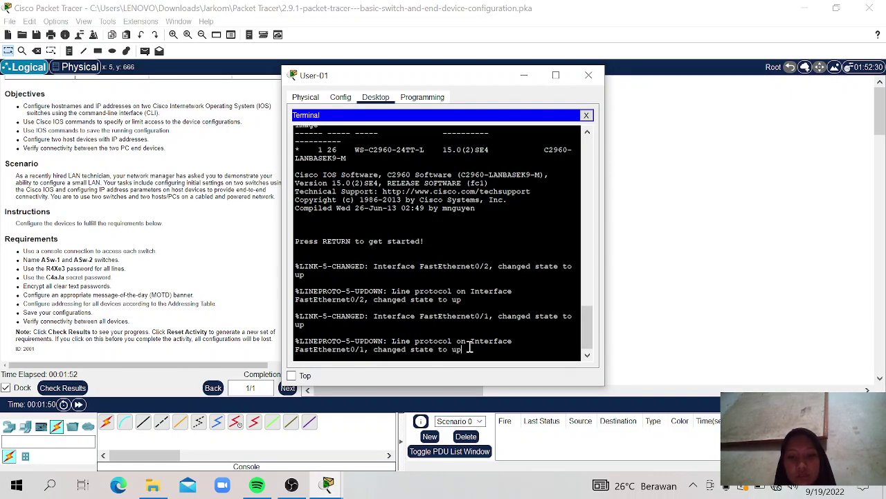
Step: Enter privileged mode with enable, then global configuration mode with config t
{"action": "key", "text": "Return"}
{"action": "type", "text": "en"}
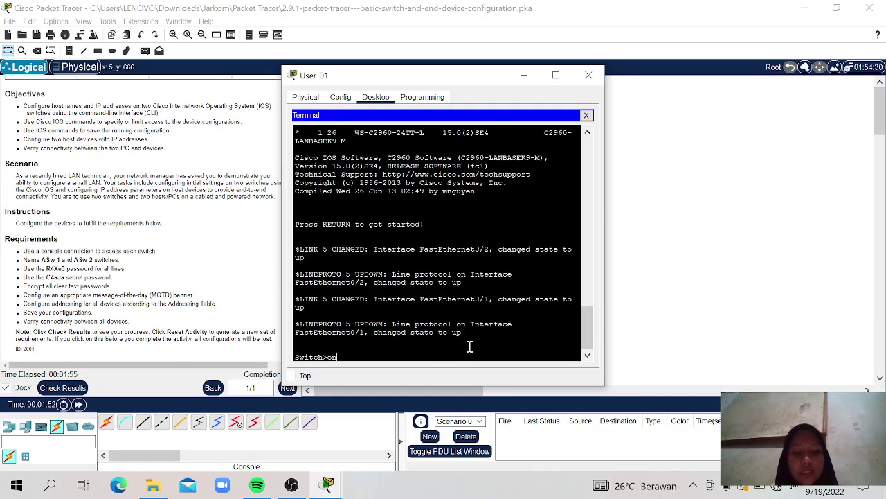
{"action": "type", "text": "ba"}
{"action": "key", "text": "BackSpace"}
{"action": "key", "text": "BackSpace"}
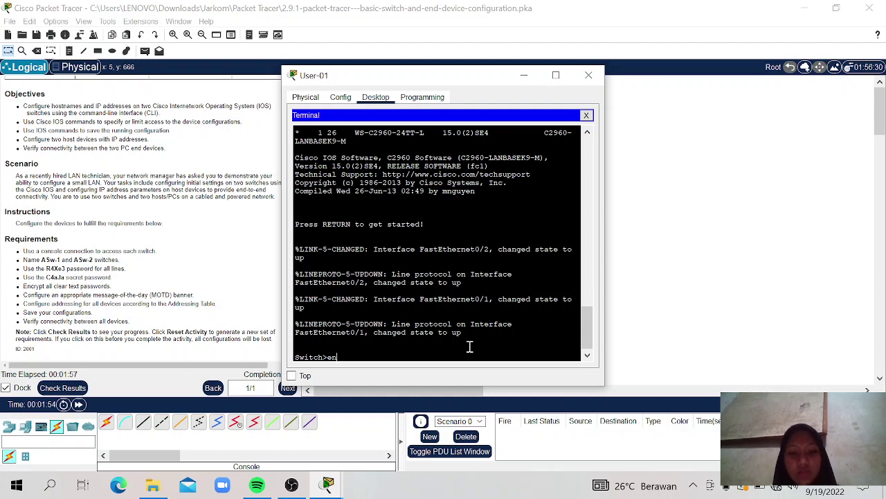
{"action": "type", "text": "able"}
{"action": "key", "text": "Return"}
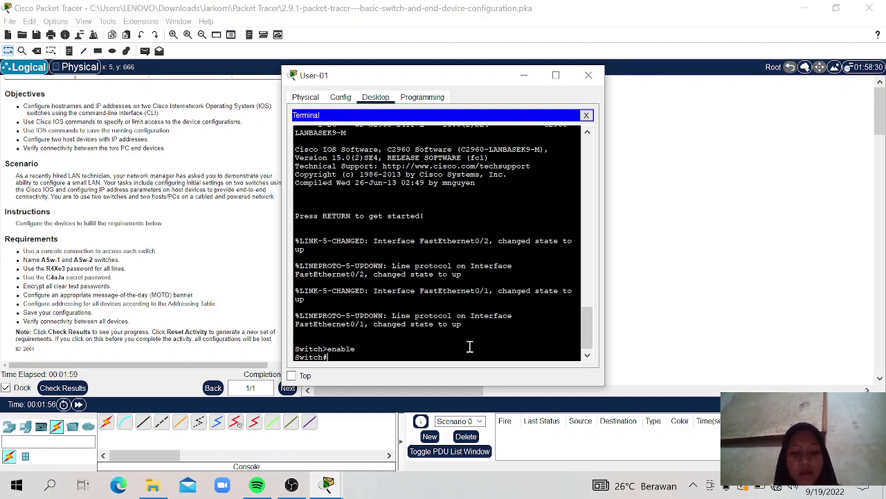
{"action": "type", "text": "config"}
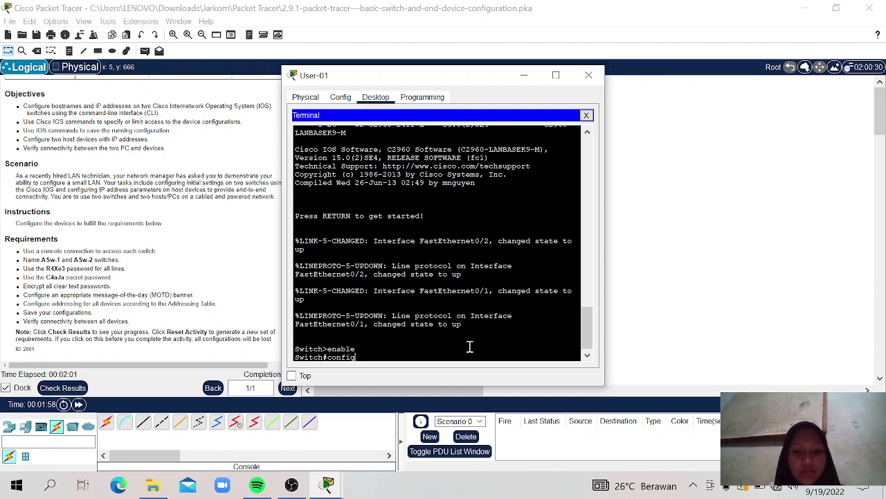
{"action": "type", "text": " t'"}
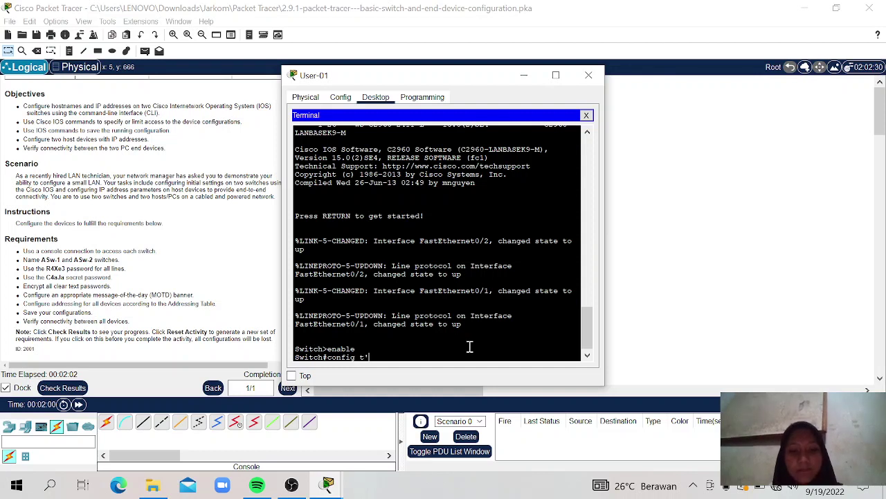
{"action": "key", "text": "Return"}
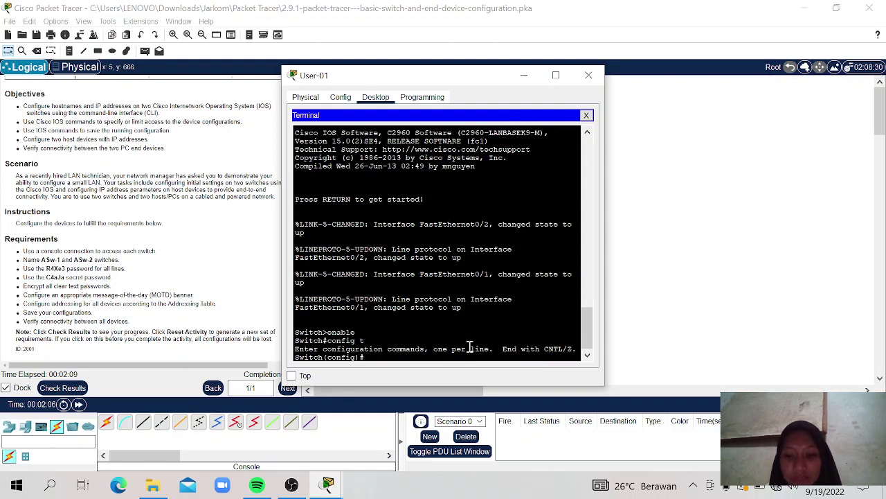
Step: Set the switch hostname to ASw-1, fixing the typo before applying
{"action": "type", "text": "host"}
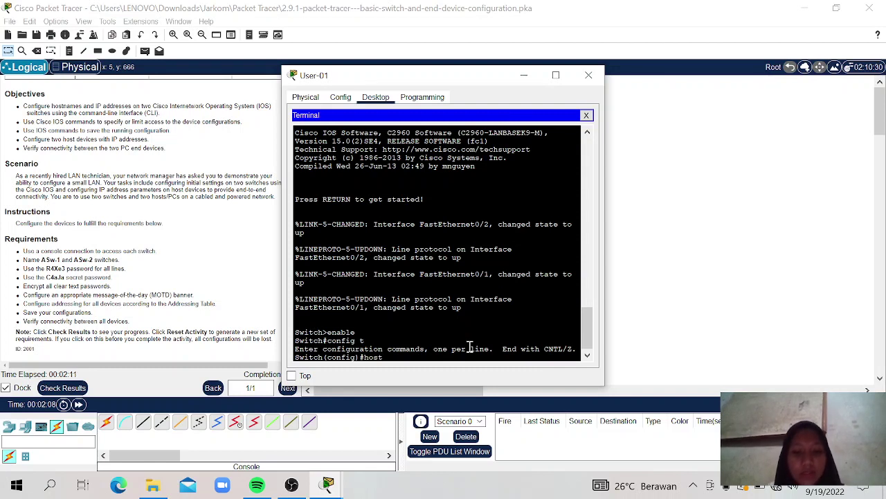
{"action": "type", "text": "name"}
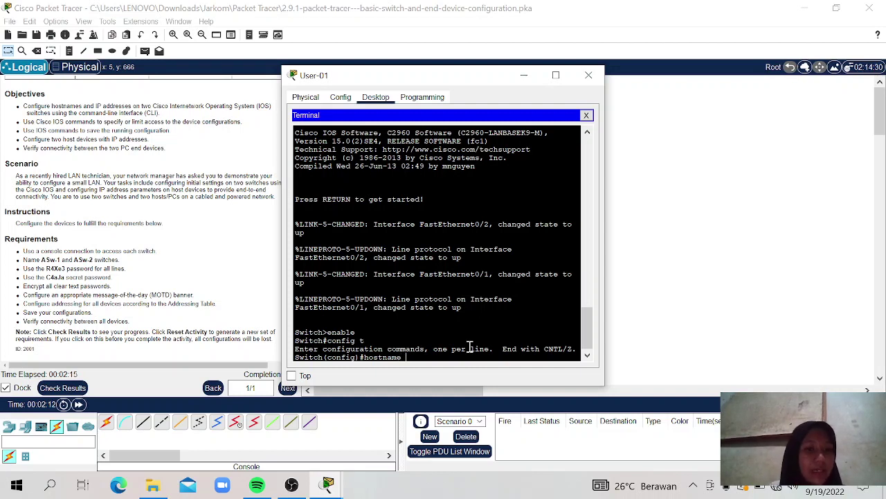
{"action": "type", "text": " ASw1-1"}
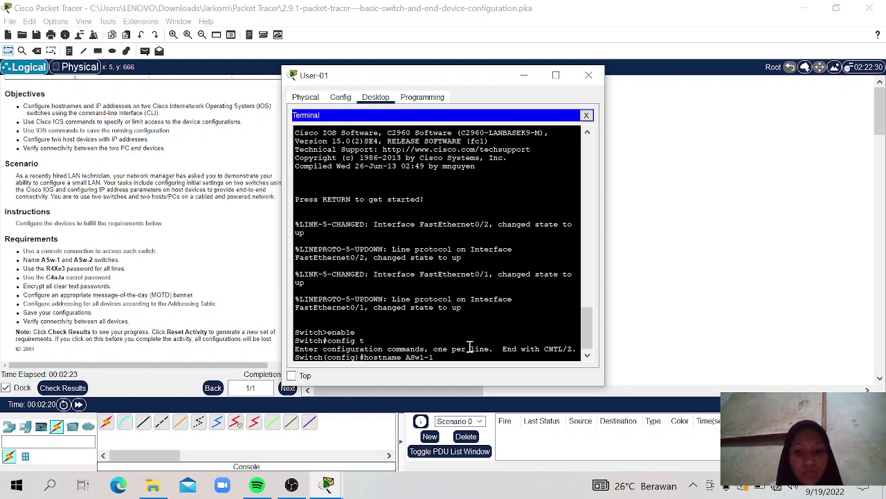
{"action": "key", "text": "BackSpace"}
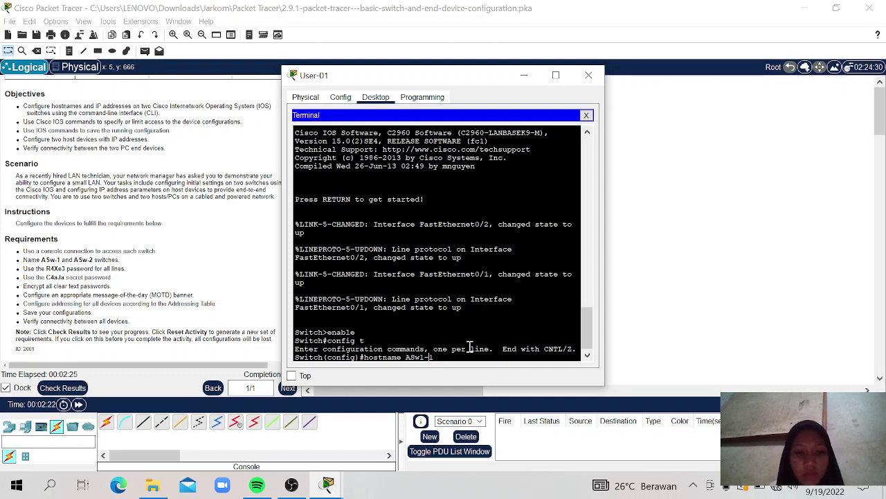
{"action": "key", "text": "BackSpace"}
{"action": "type", "text": "1"}
{"action": "key", "text": "Return"}
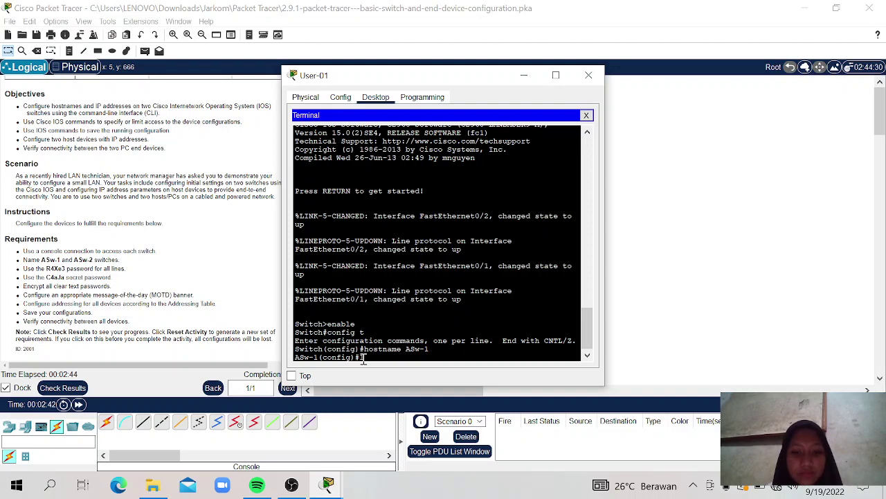
Step: Give console line 0 the required password and enable login
{"action": "type", "text": "line co"}
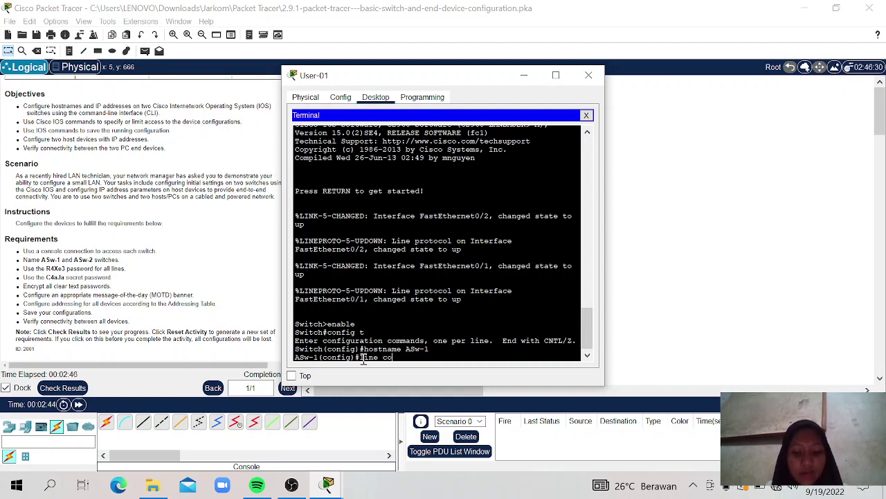
{"action": "type", "text": "nsole 0"}
{"action": "key", "text": "Return"}
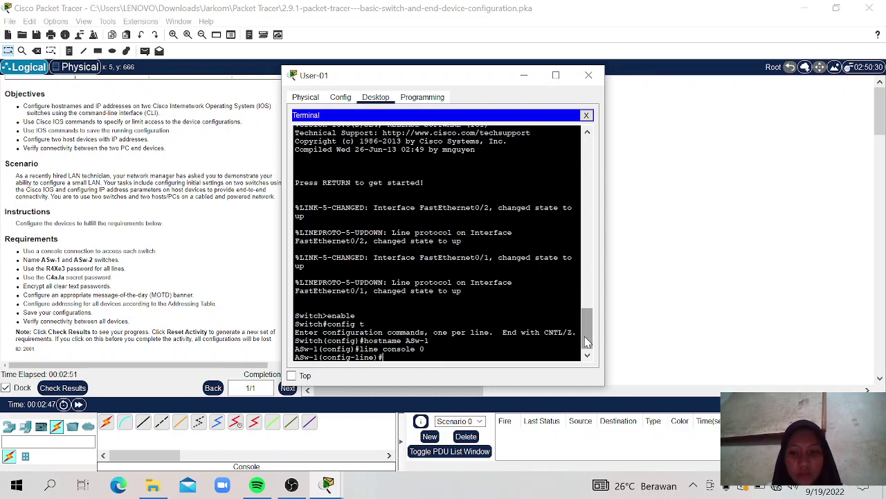
{"action": "type", "text": "pas"}
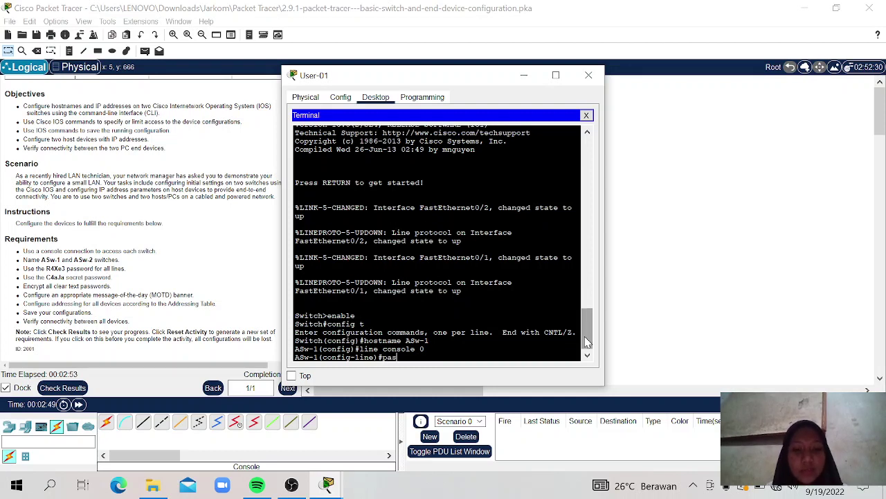
{"action": "type", "text": "sword R4"}
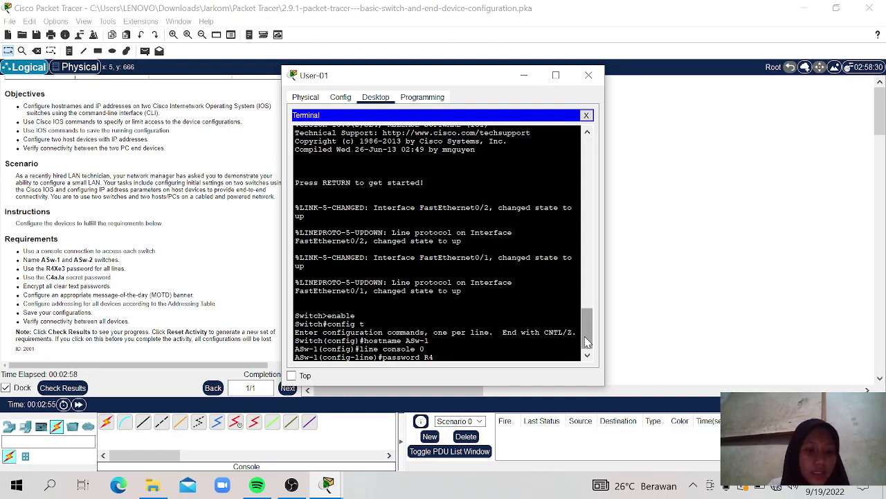
{"action": "type", "text": "Xe3"}
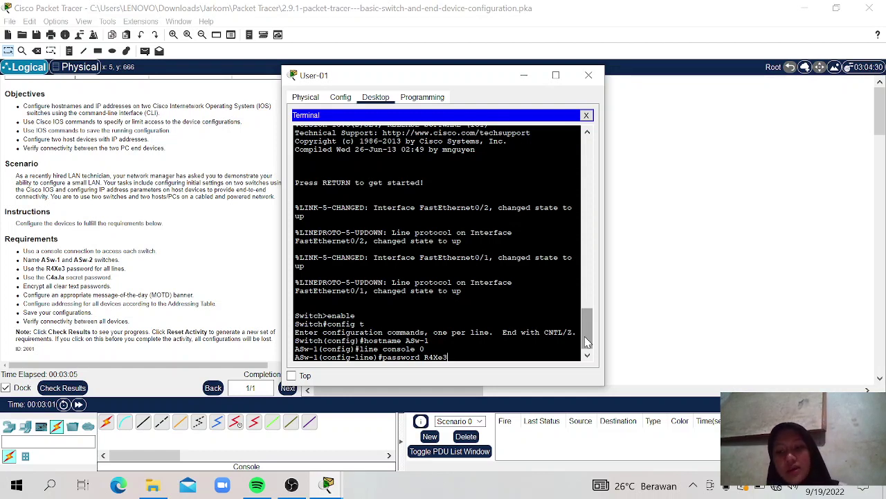
{"action": "key", "text": "Return"}
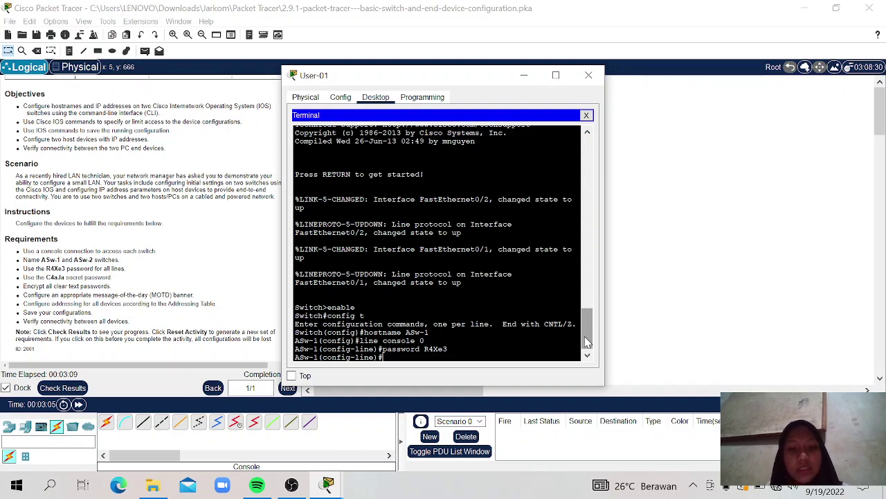
{"action": "type", "text": "login"}
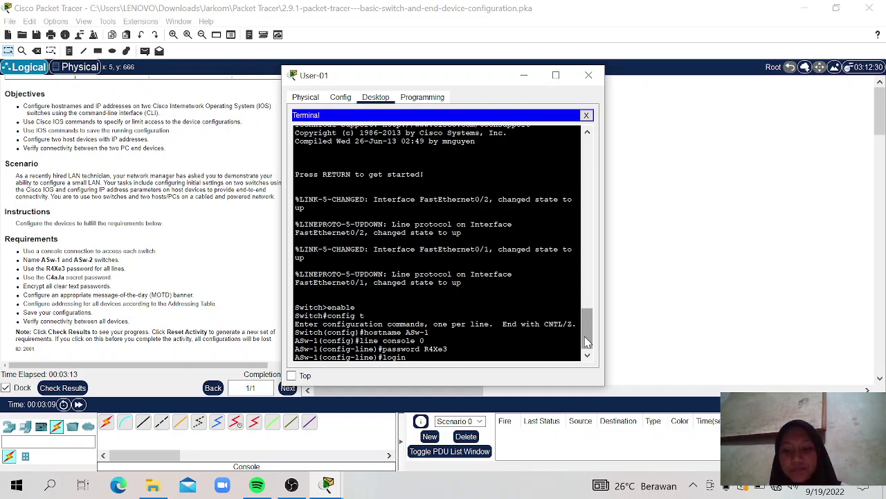
{"action": "key", "text": "Return"}
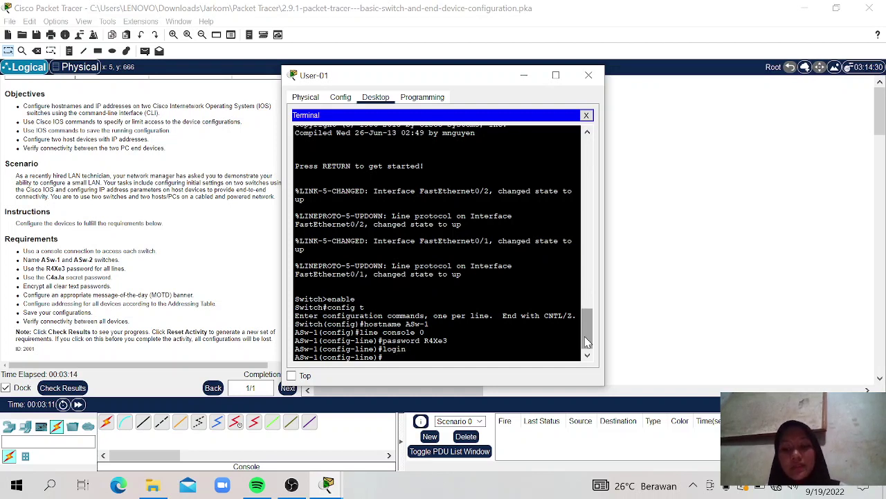
Step: Give vty lines 0 15 the same password with login enabled, then type exit
{"action": "type", "text": "line v"}
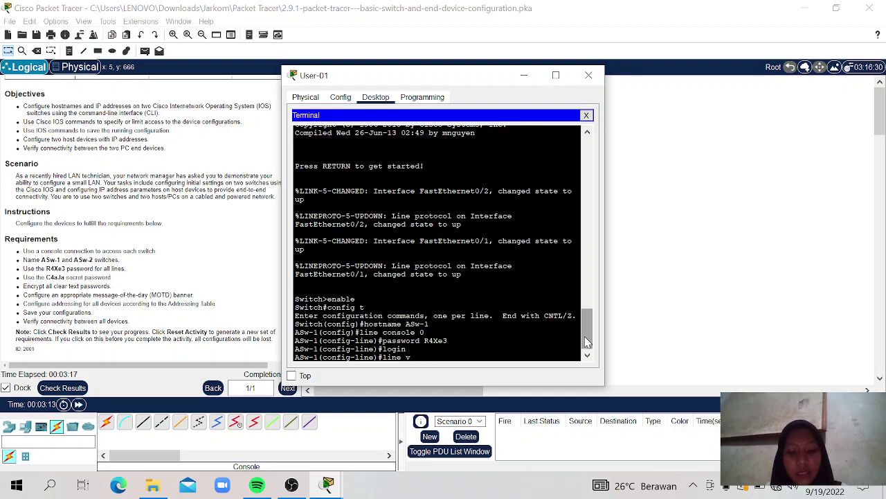
{"action": "type", "text": "ty"}
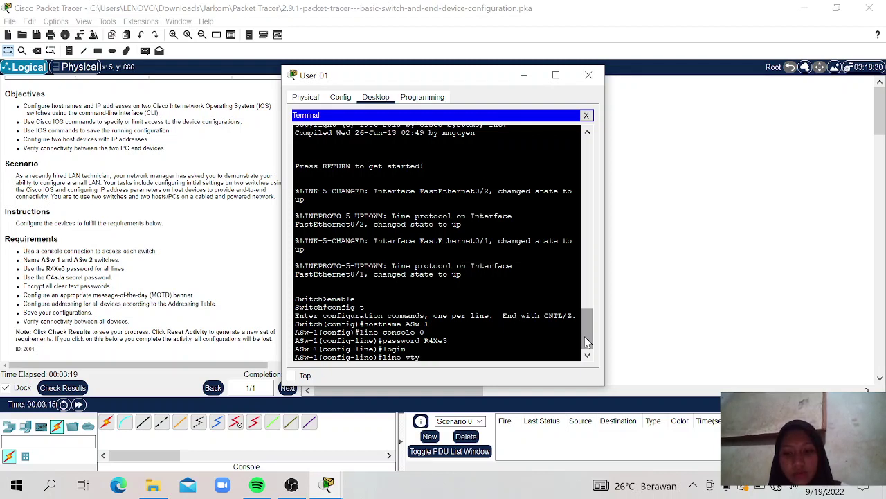
{"action": "type", "text": " 0"}
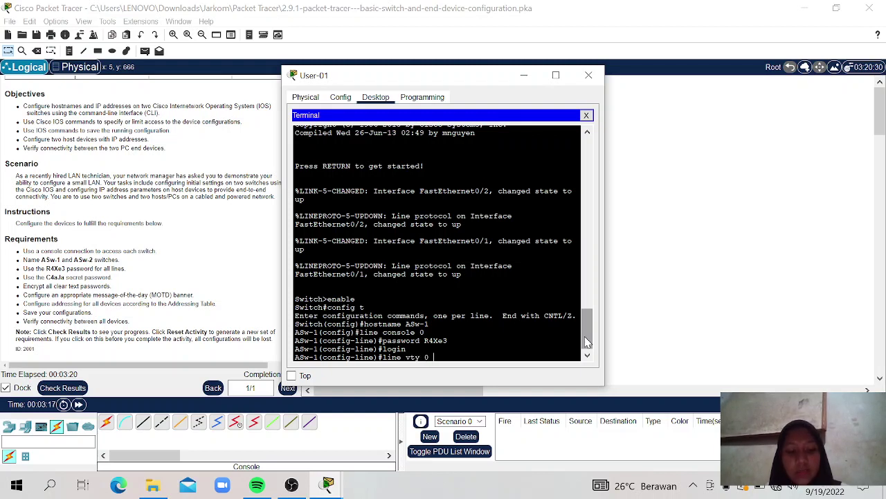
{"action": "type", "text": " 15"}
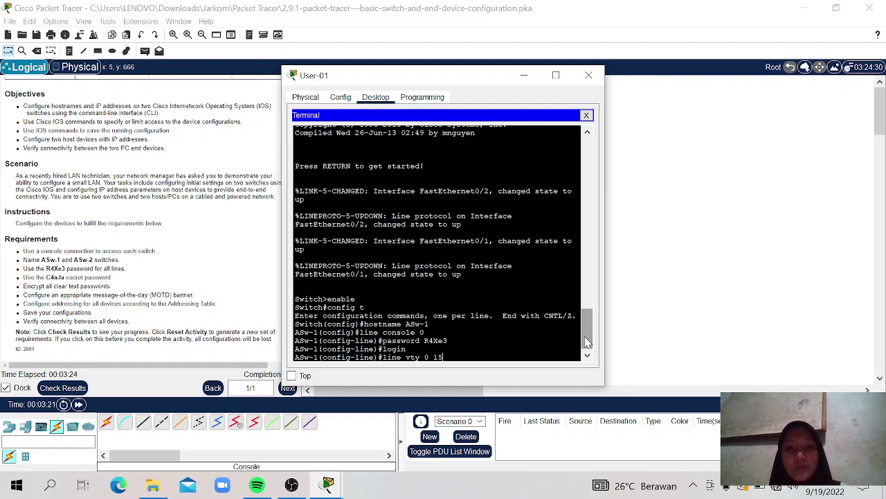
{"action": "key", "text": "Return"}
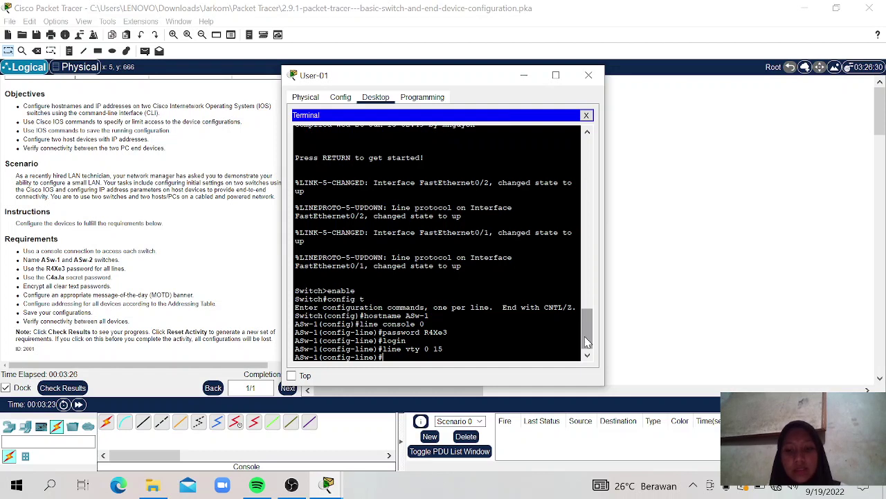
{"action": "type", "text": "pa"}
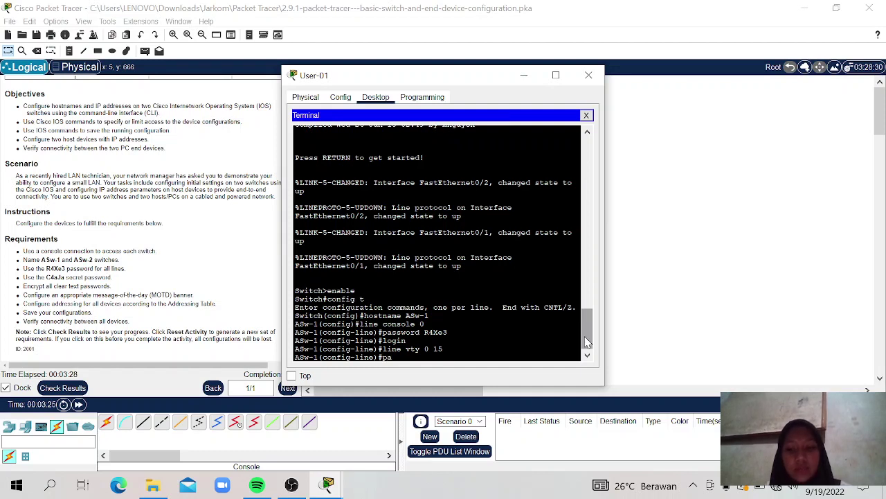
{"action": "type", "text": "ssword"}
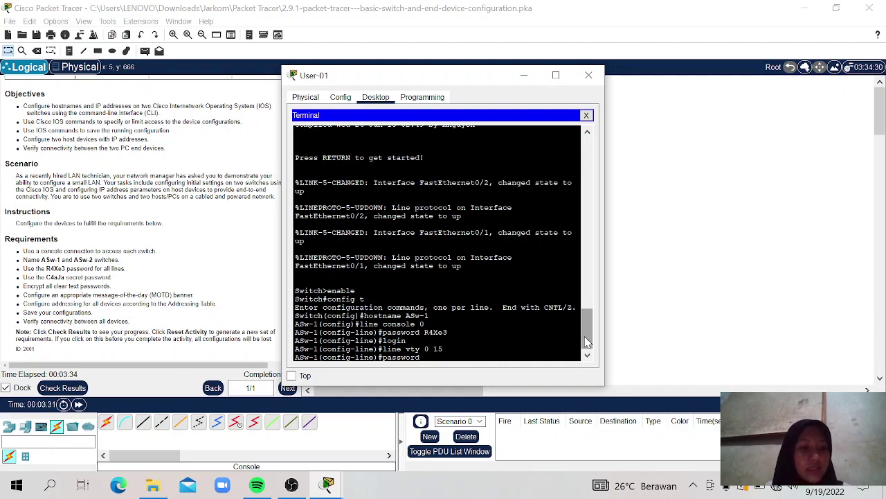
{"action": "type", "text": "R4X"}
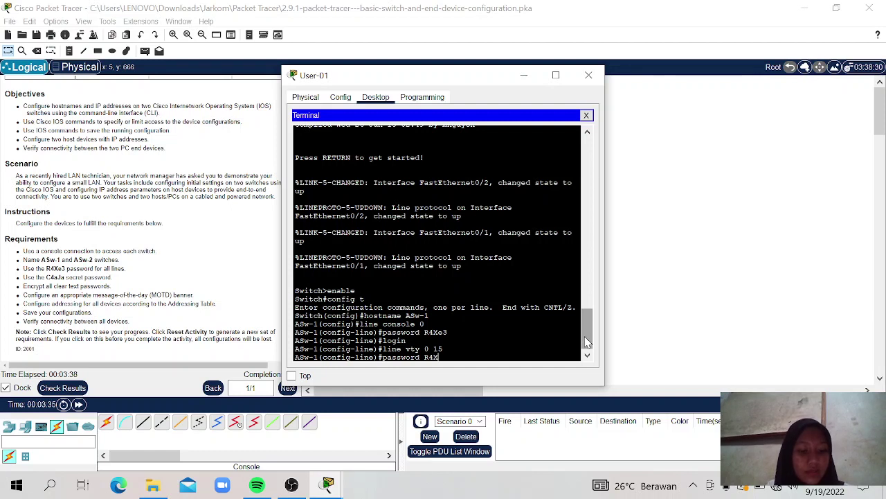
{"action": "type", "text": "e3"}
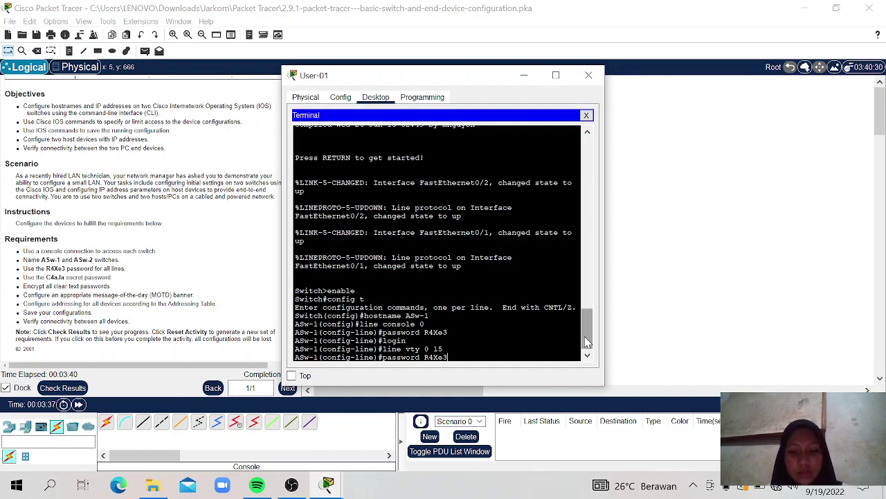
{"action": "key", "text": "Return"}
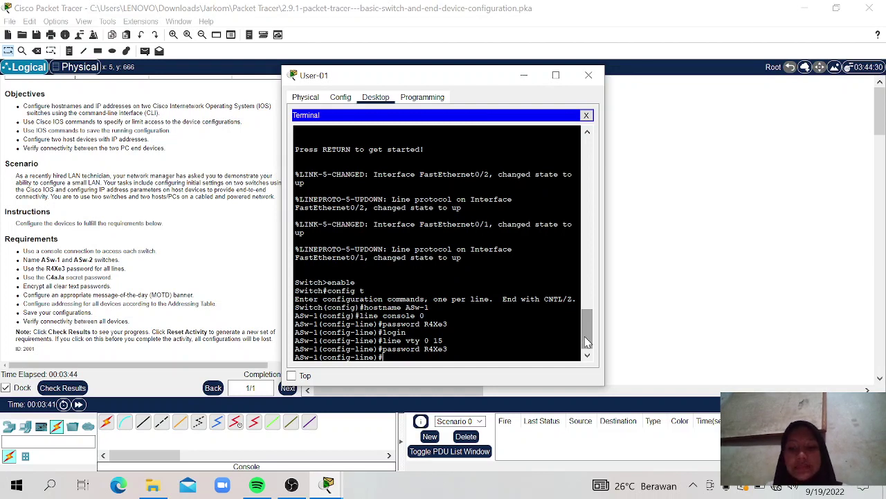
{"action": "type", "text": "login"}
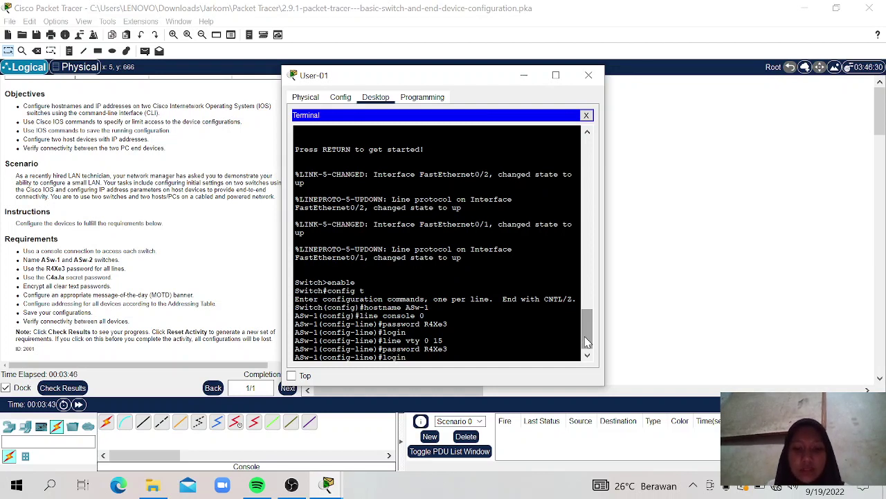
{"action": "key", "text": "Return"}
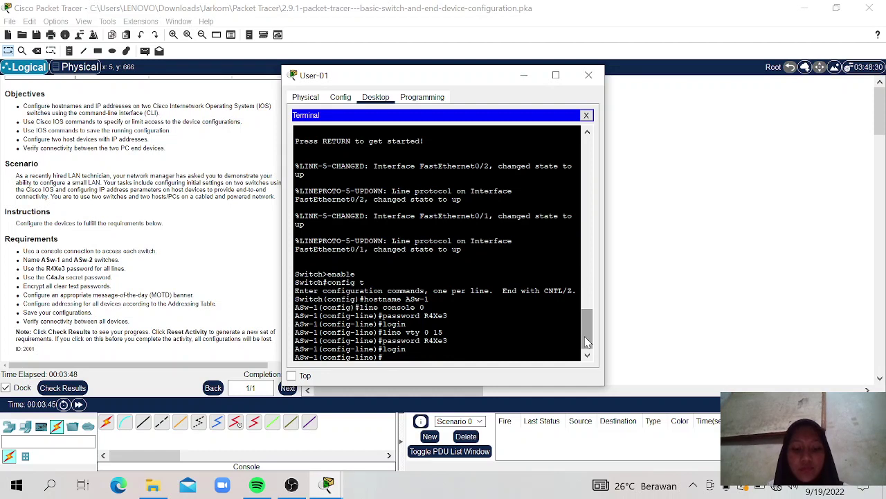
{"action": "type", "text": "exi"}
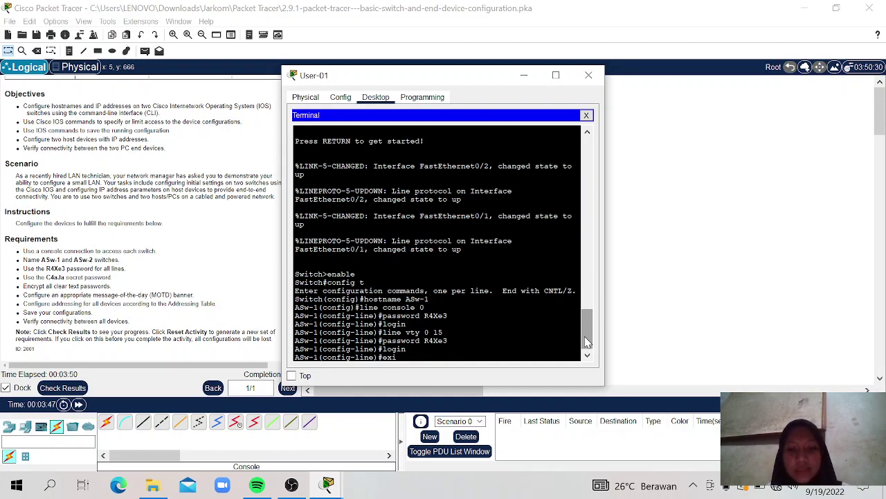
{"action": "type", "text": "t"}
Step: Set the required enable secret on ASw-1 and apply service password-encryption
{"action": "key", "text": "Return"}
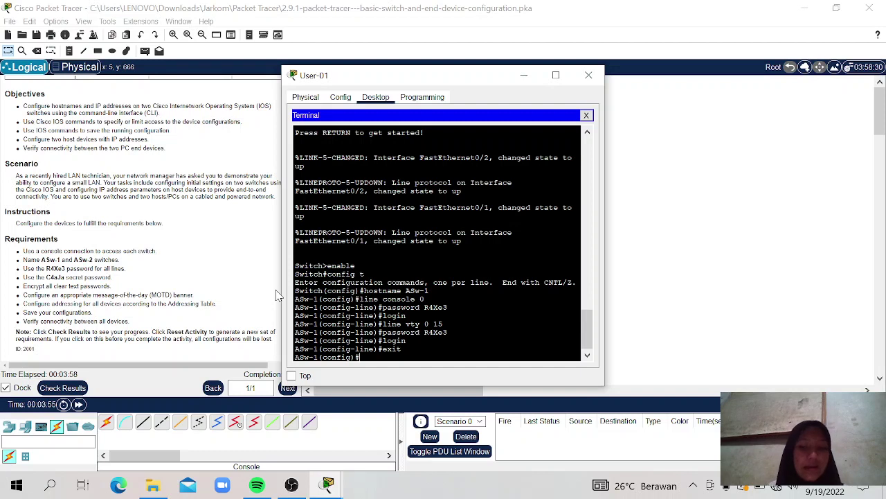
{"action": "type", "text": "en"}
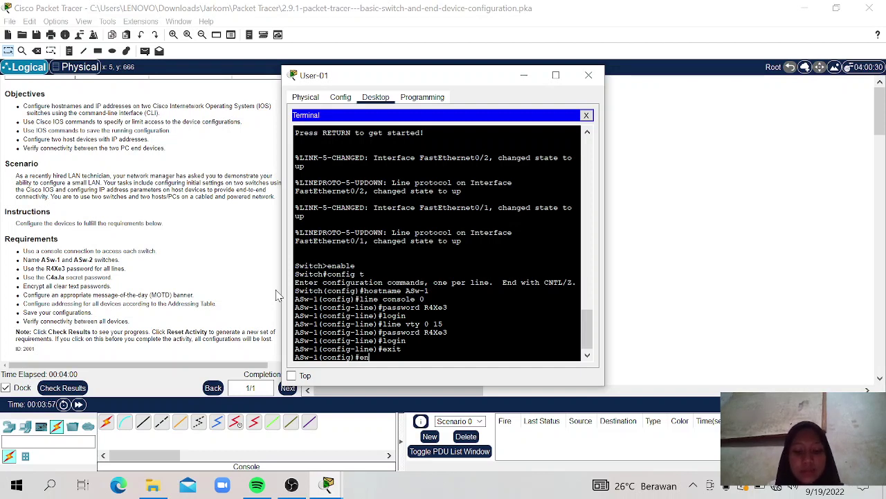
{"action": "type", "text": "able s"}
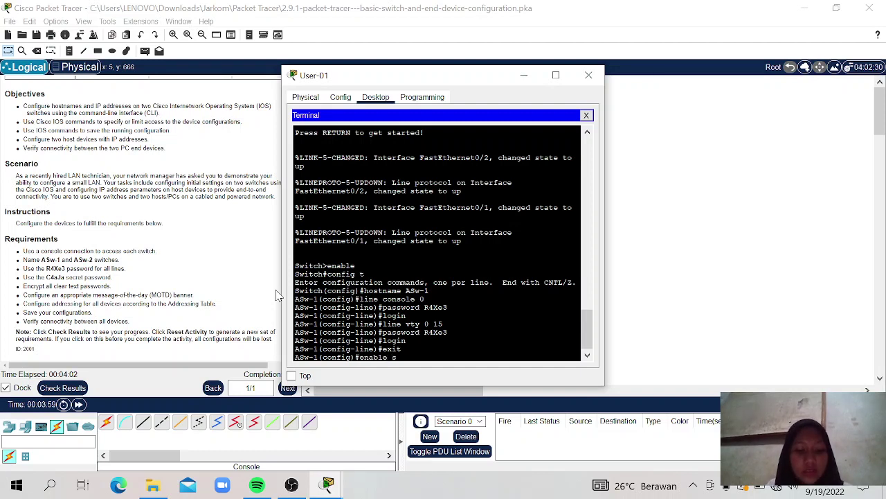
{"action": "type", "text": "ecret"}
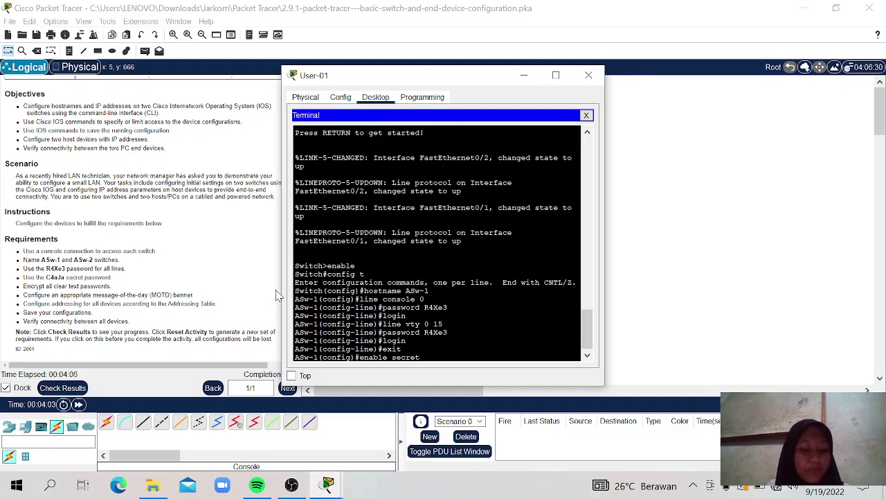
{"action": "type", "text": " C4"}
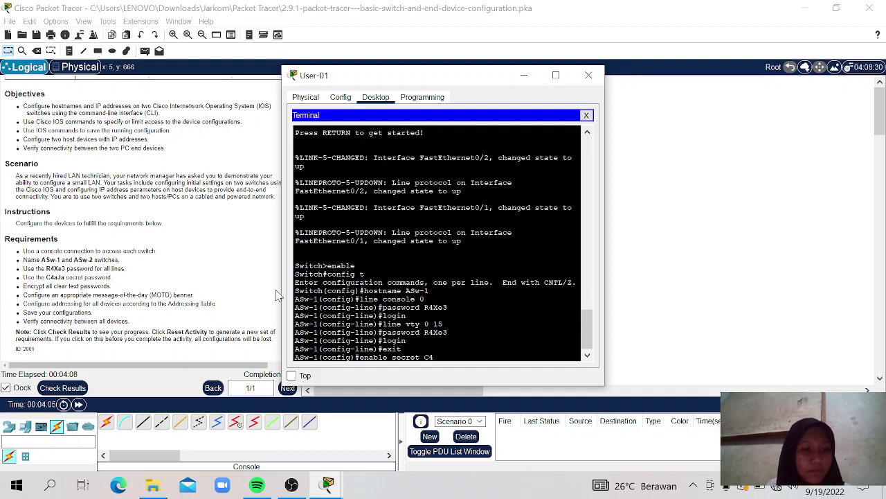
{"action": "type", "text": "aJa"}
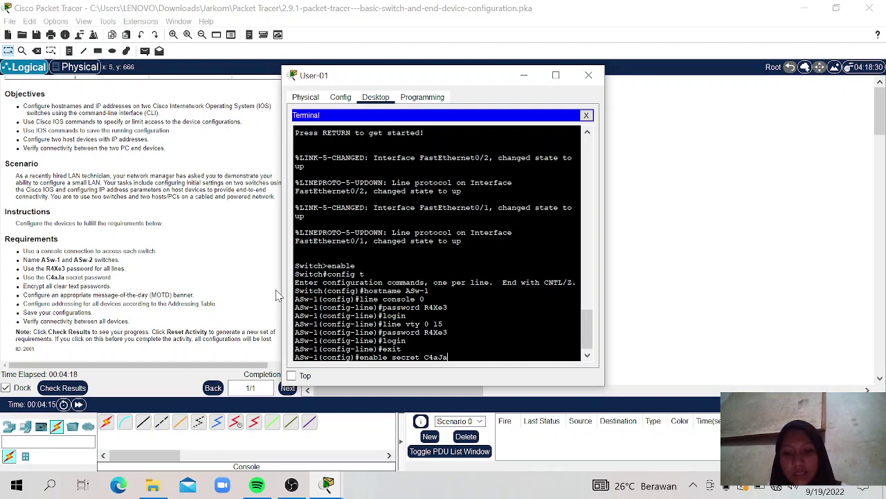
{"action": "key", "text": "Return"}
{"action": "type", "text": "serv"}
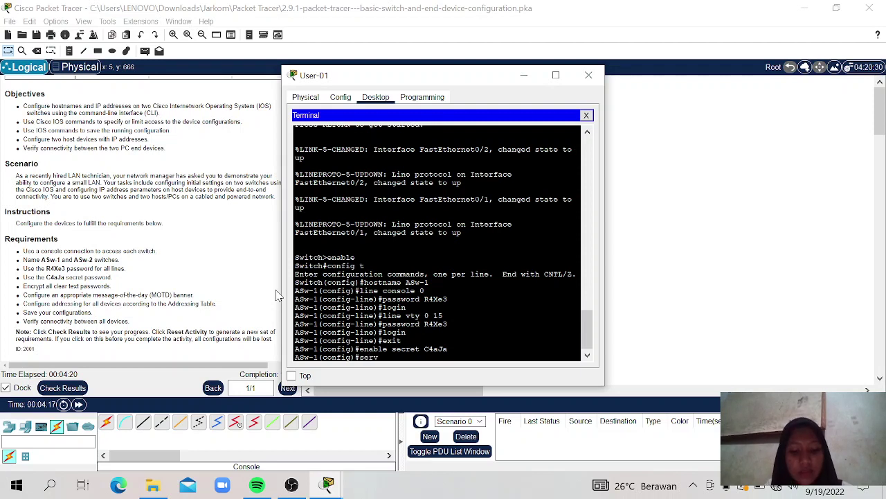
{"action": "type", "text": "ice"}
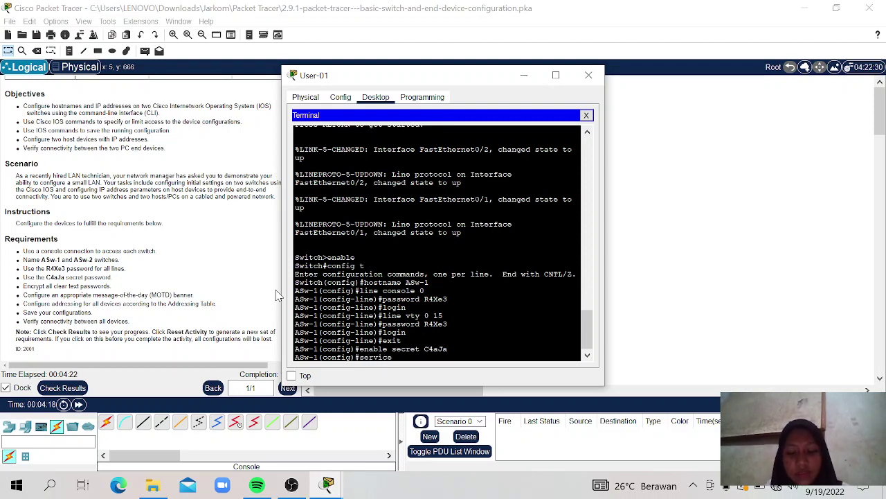
{"action": "type", "text": " passwo"}
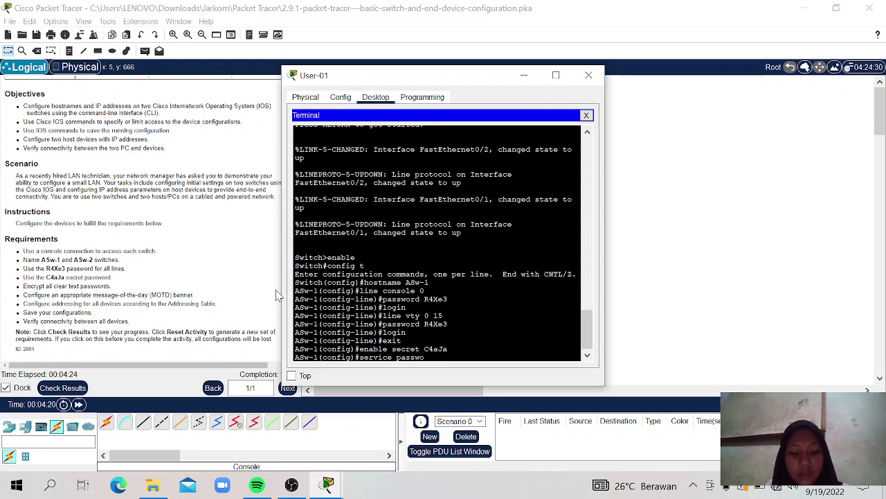
{"action": "type", "text": "rd-enc"}
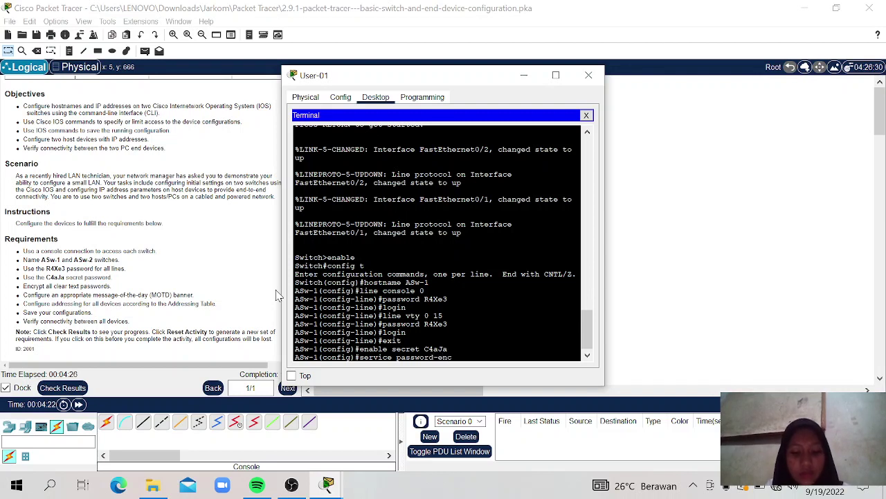
{"action": "type", "text": "rypti"}
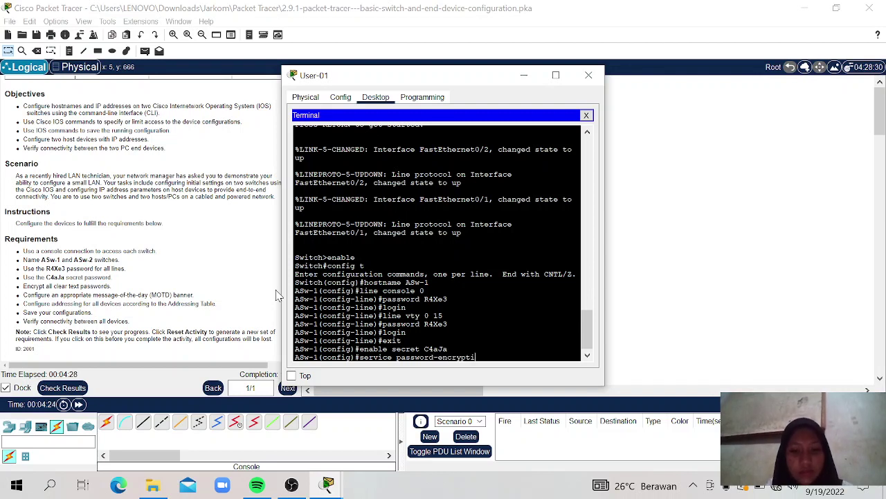
{"action": "type", "text": "on"}
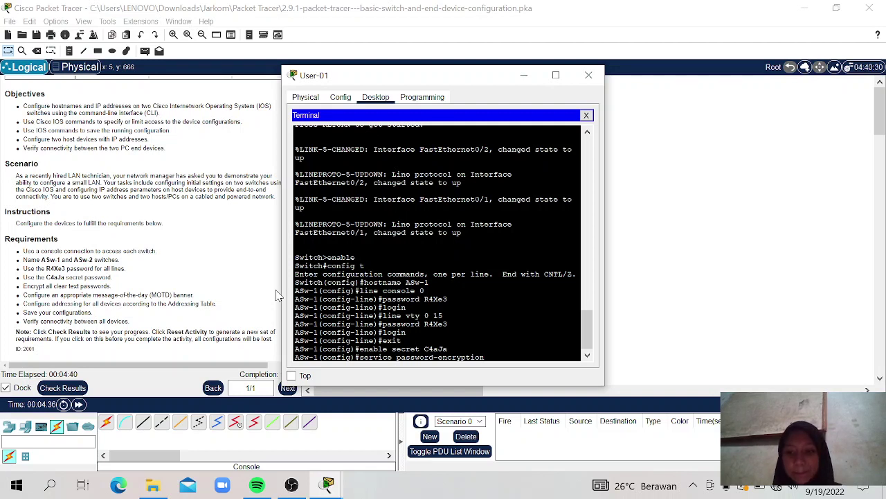
{"action": "key", "text": "Return"}
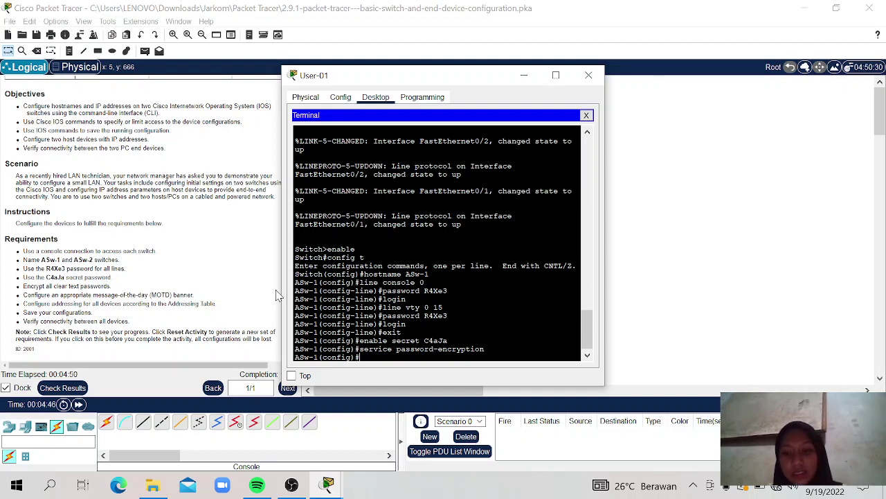
Step: Set the banner motd "Akses tidak sah dilarang" on ASw-1
{"action": "type", "text": "banne"}
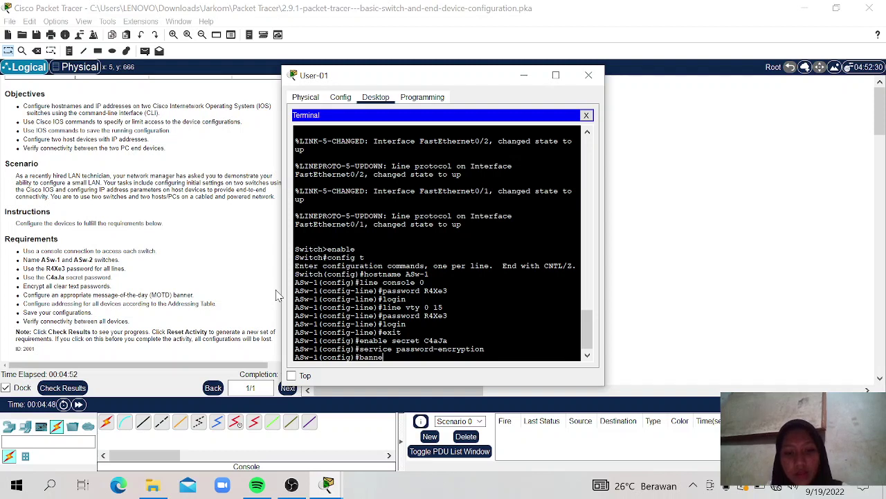
{"action": "type", "text": "r"}
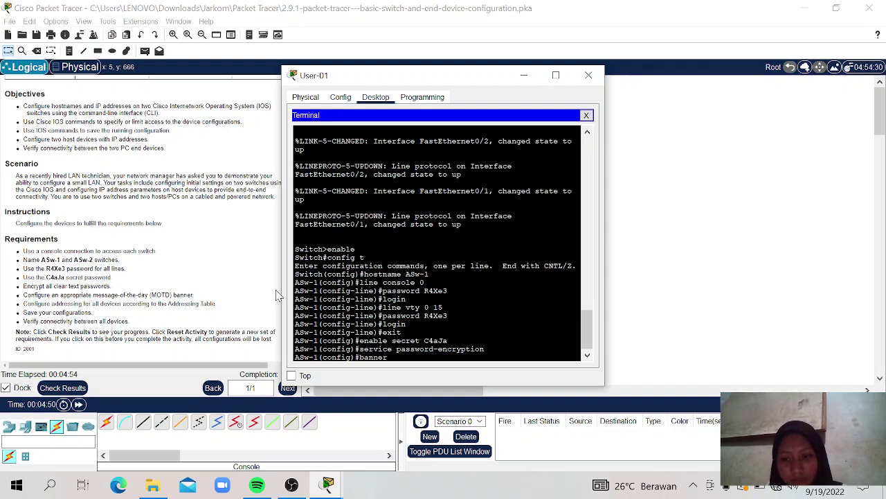
{"action": "type", "text": " motd"}
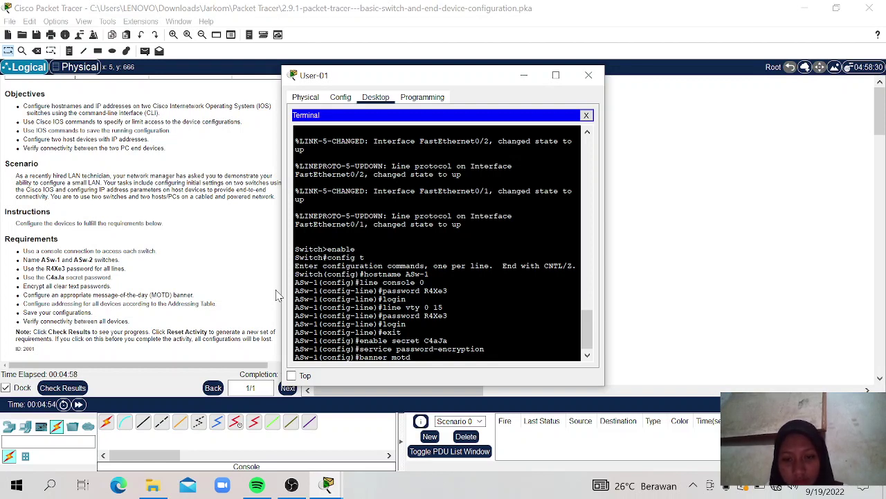
{"action": "type", "text": " \""}
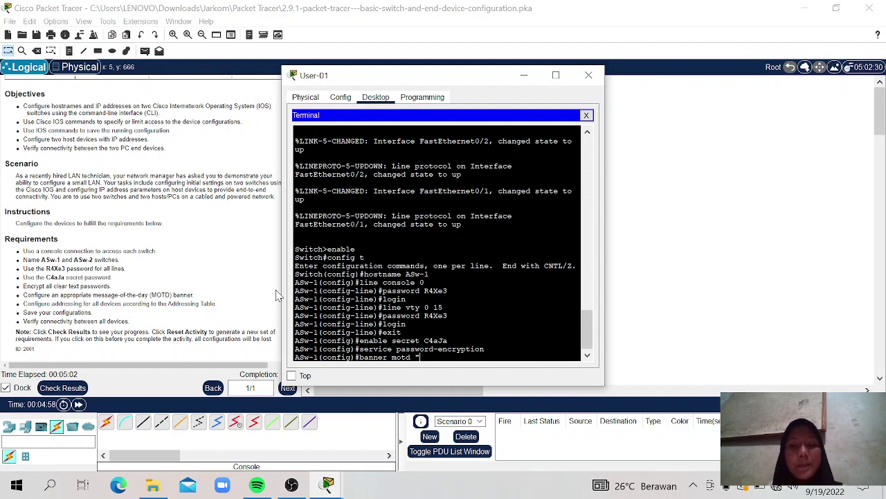
{"action": "type", "text": "AK"}
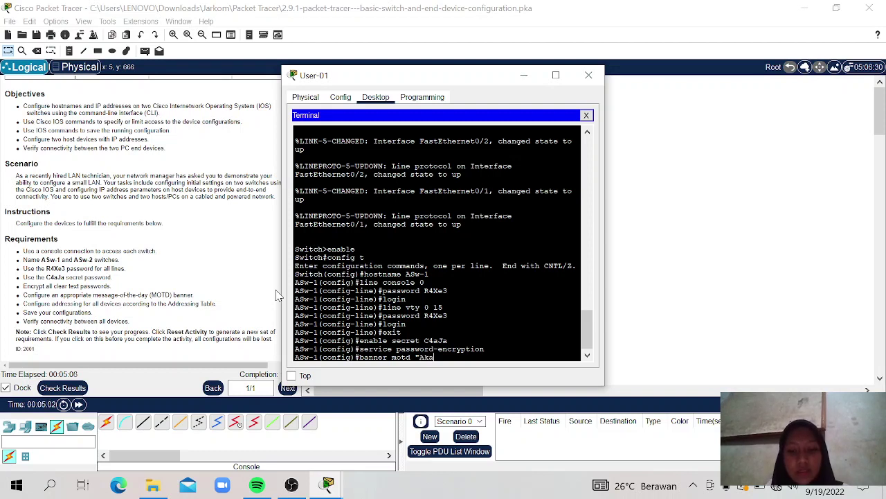
{"action": "type", "text": "ses"}
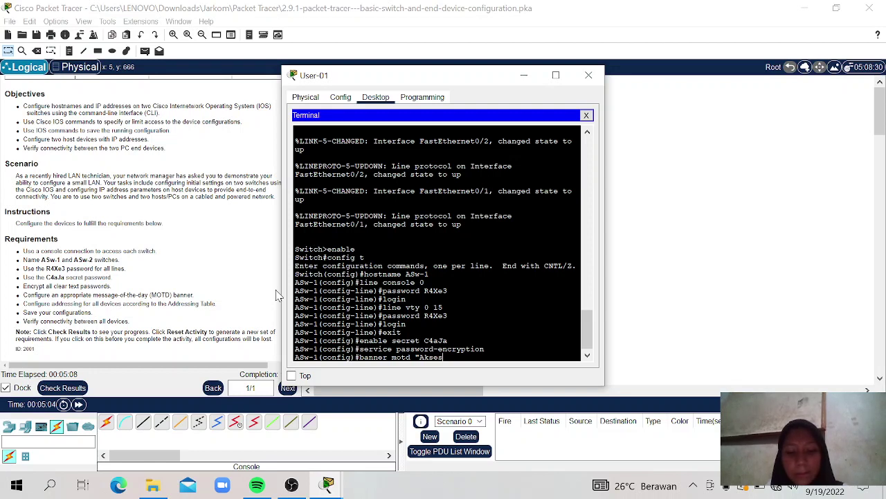
{"action": "type", "text": " tidak"}
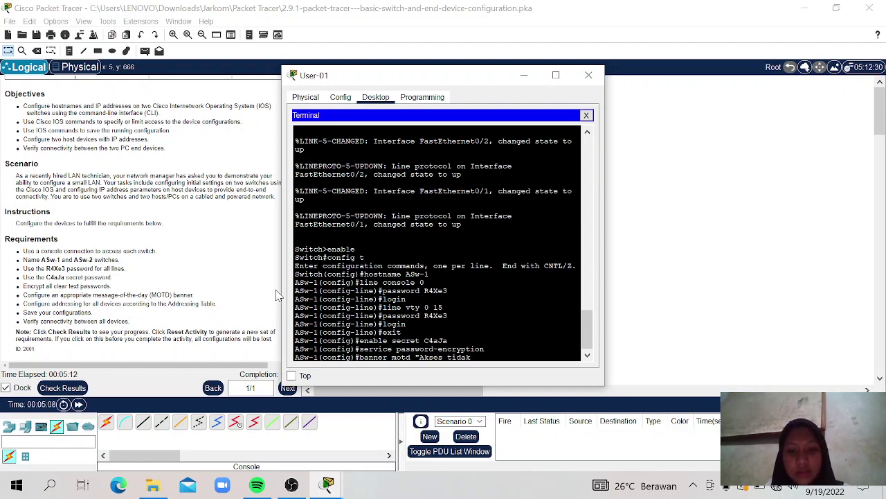
{"action": "type", "text": " sah dilarang"}
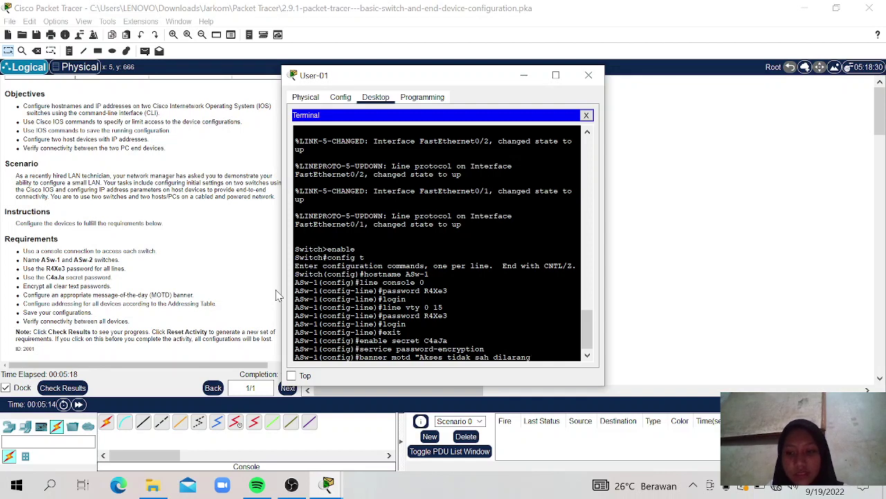
{"action": "type", "text": "\""}
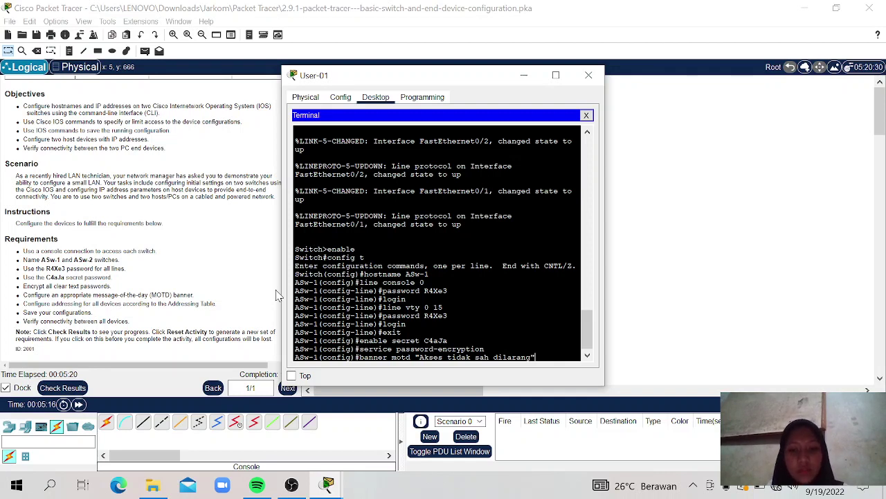
{"action": "key", "text": "Return"}
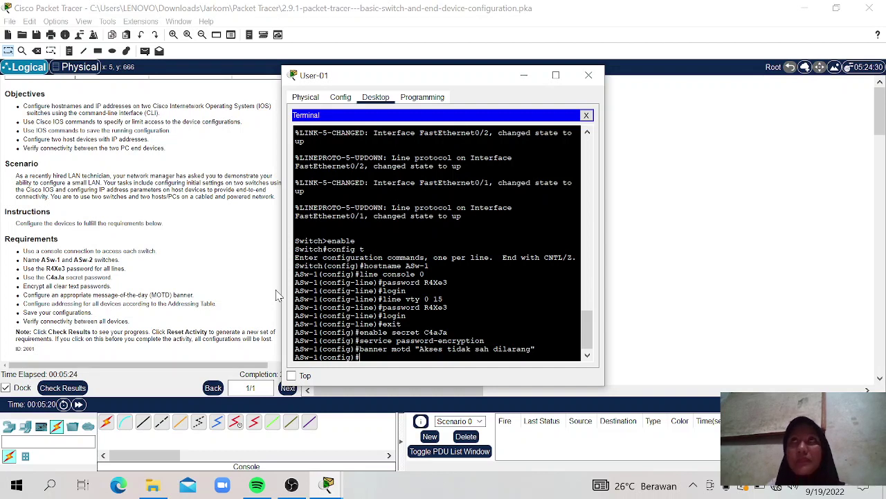
{"action": "type", "text": "int"}
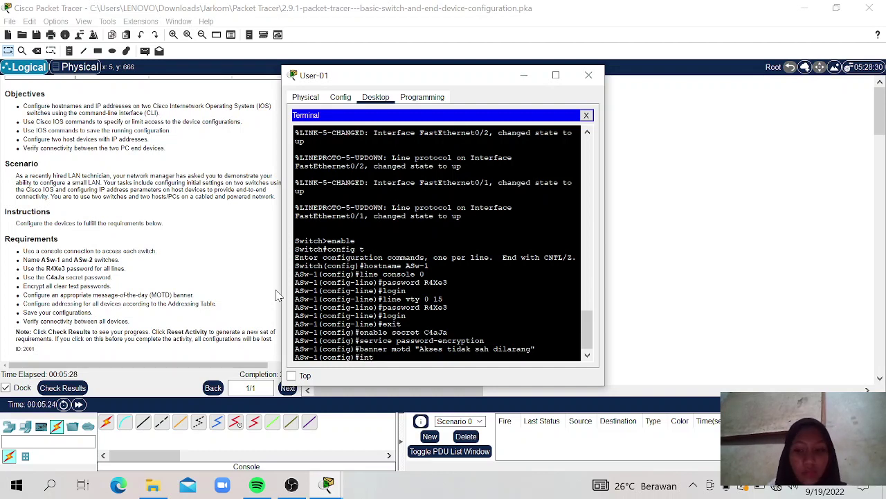
{"action": "type", "text": " vlan 1"}
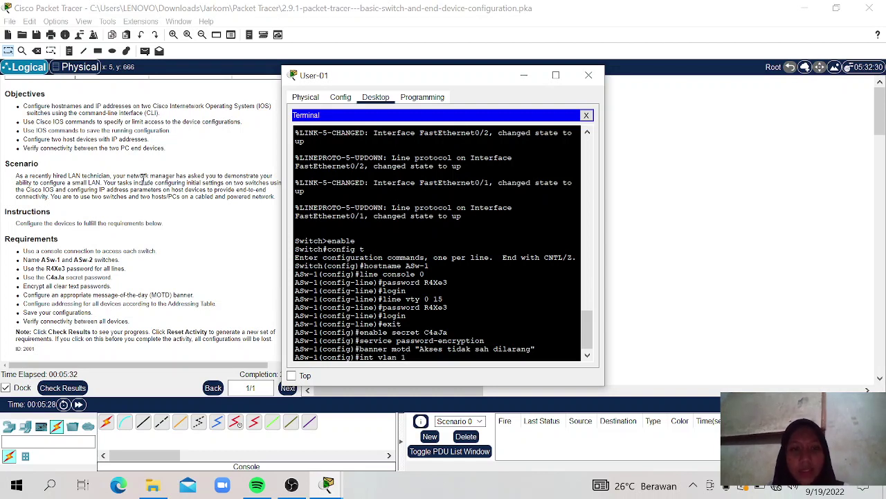
Step: Move the terminal aside and check ASw-1's VLAN 1 address in the Addressing Table
{"action": "left_click_drag", "start_coordinate": [408, 75], "coordinate": [505, 69]}
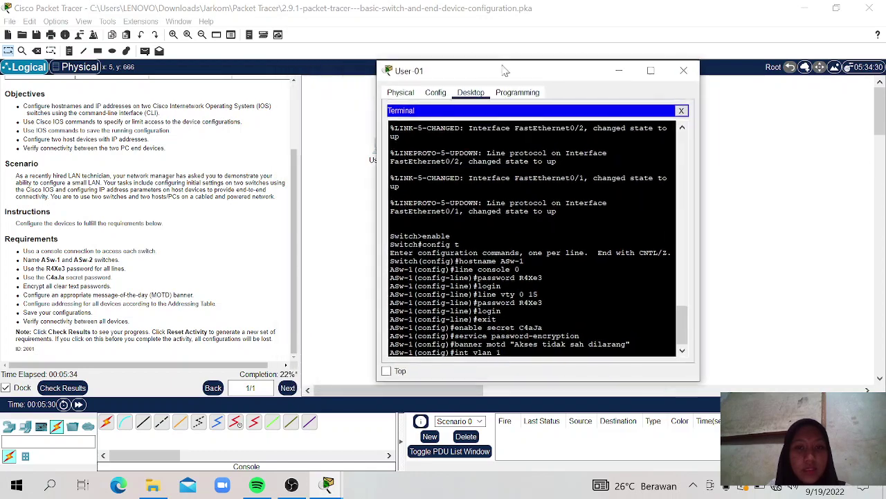
{"action": "left_click_drag", "start_coordinate": [292, 170], "coordinate": [292, 109]}
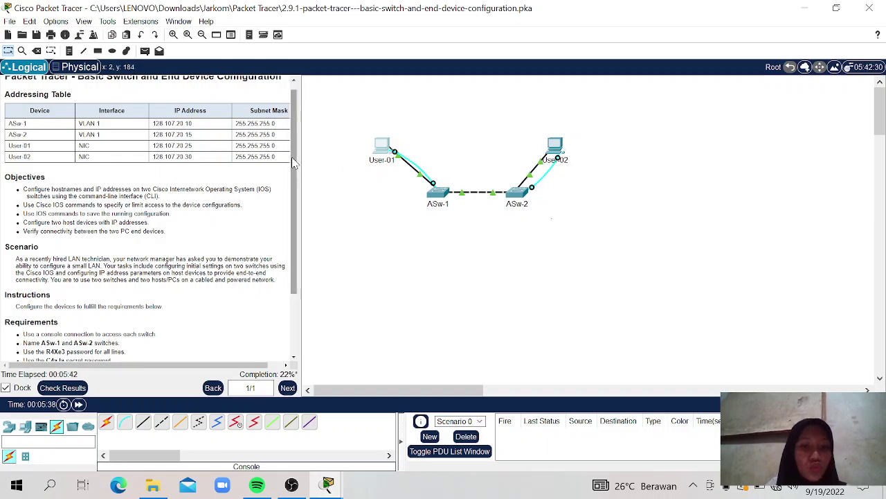
{"action": "scroll", "coordinate": [296, 284], "scroll_direction": "down", "scroll_amount": 3}
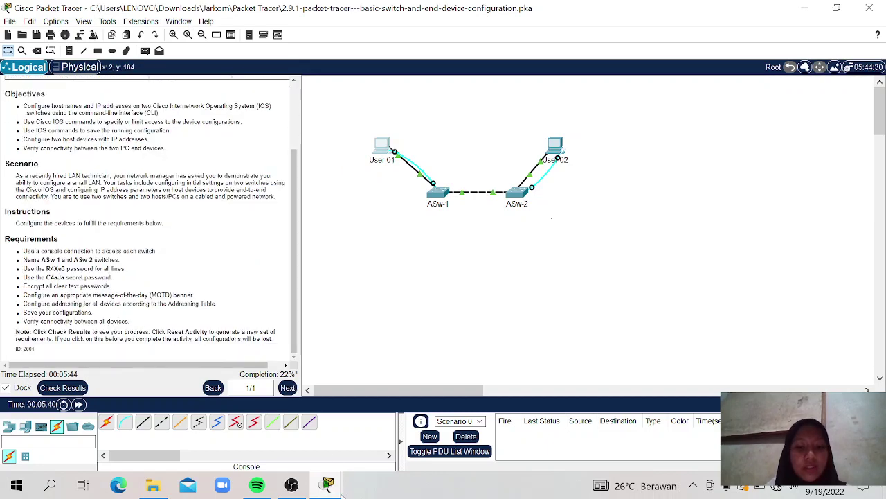
{"action": "mouse_move", "coordinate": [327, 484]}
{"action": "left_click", "coordinate": [392, 424]}
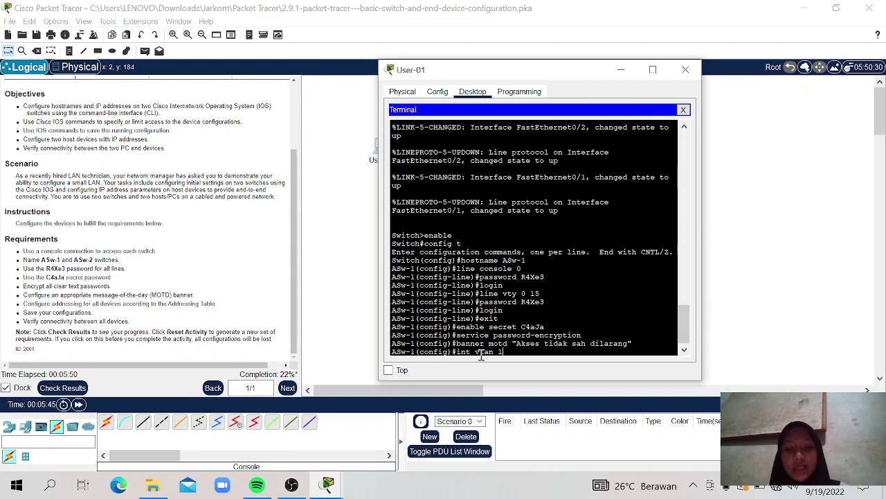
Step: Enter interface VLAN 1 and assign ip address 128.107.20.10 255.255.255.0
{"action": "key", "text": "Return"}
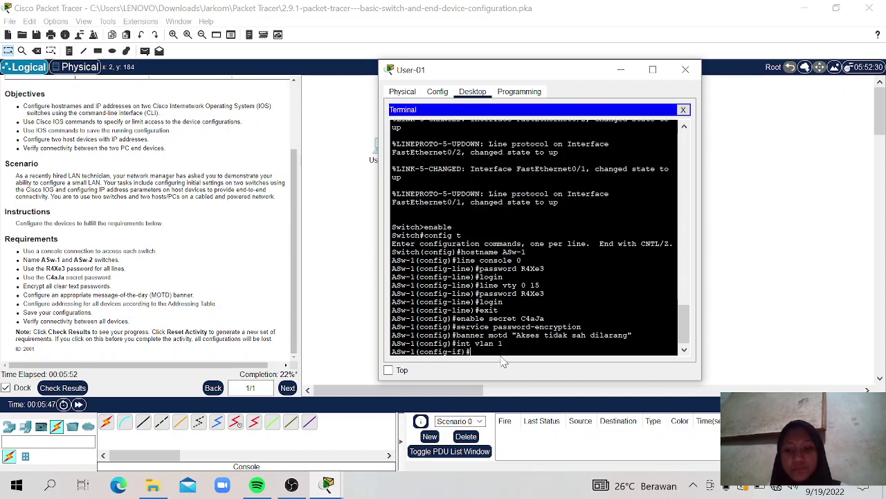
{"action": "type", "text": "ip add"}
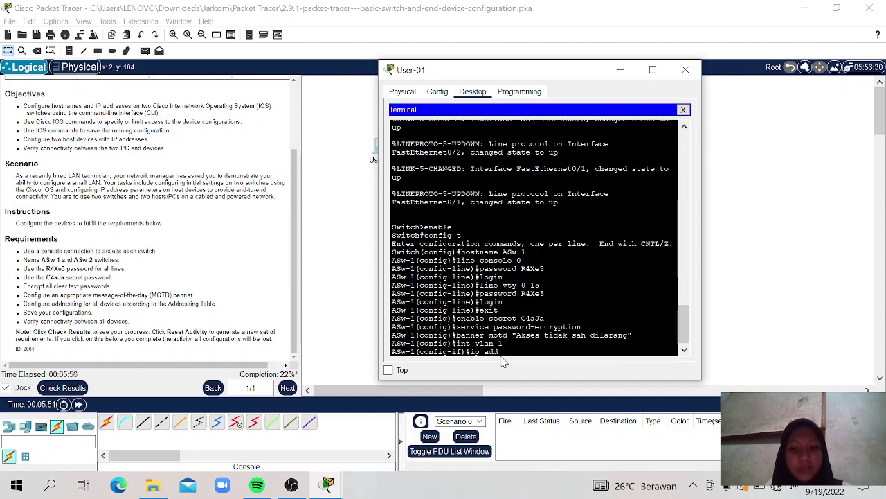
{"action": "type", "text": "r"}
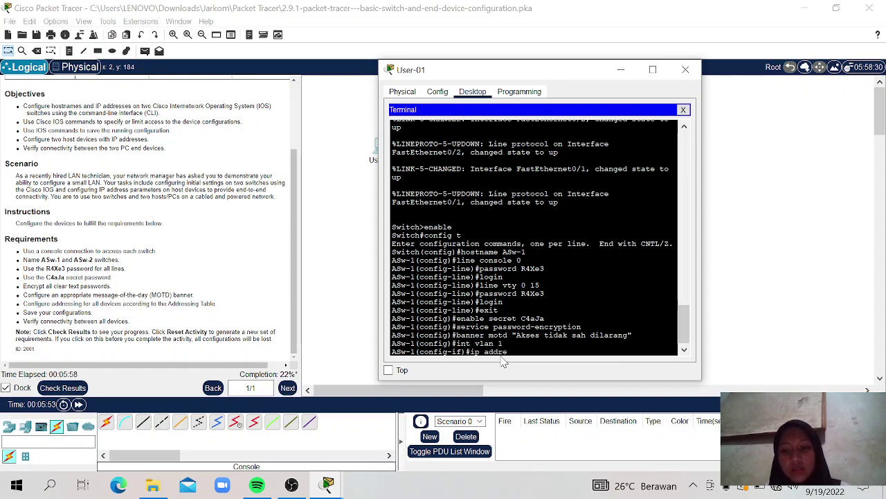
{"action": "type", "text": "ess"}
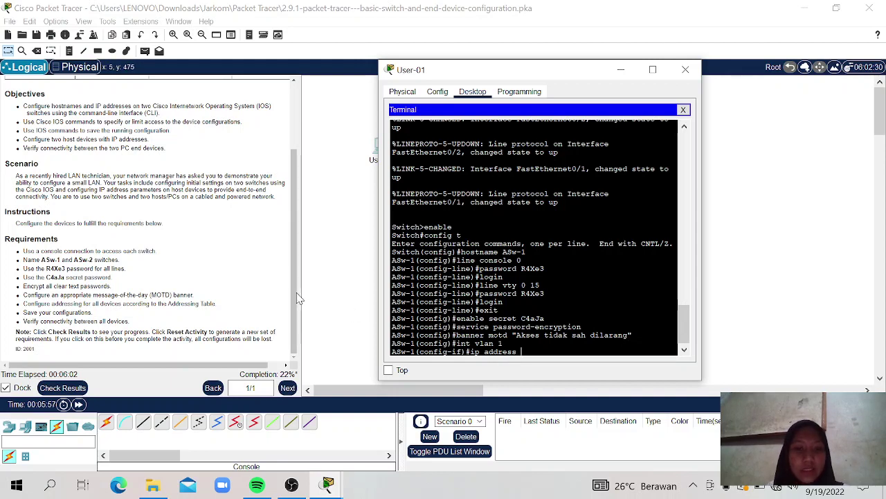
{"action": "left_click_drag", "start_coordinate": [295, 297], "coordinate": [295, 228]}
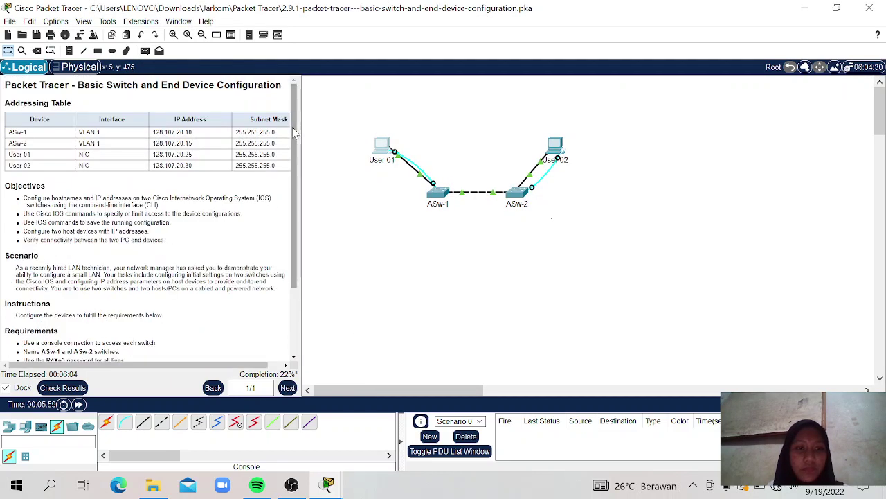
{"action": "mouse_move", "coordinate": [330, 485]}
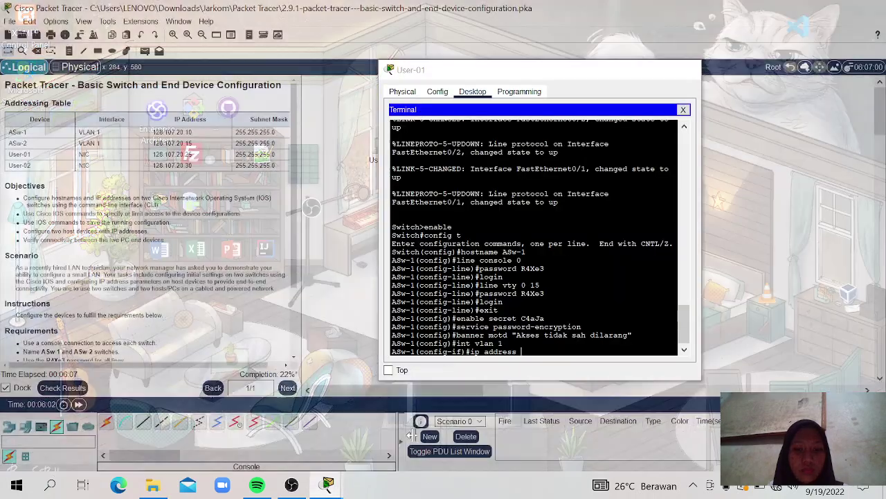
{"action": "left_click", "coordinate": [407, 435]}
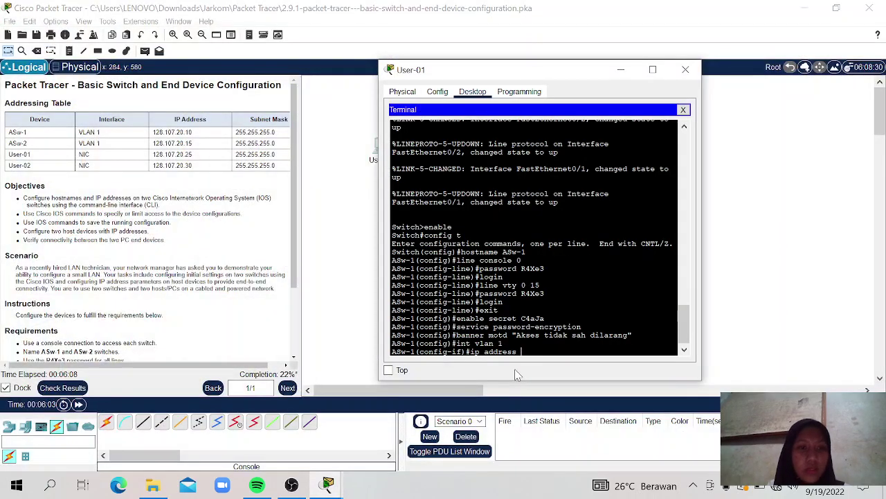
{"action": "type", "text": "128"}
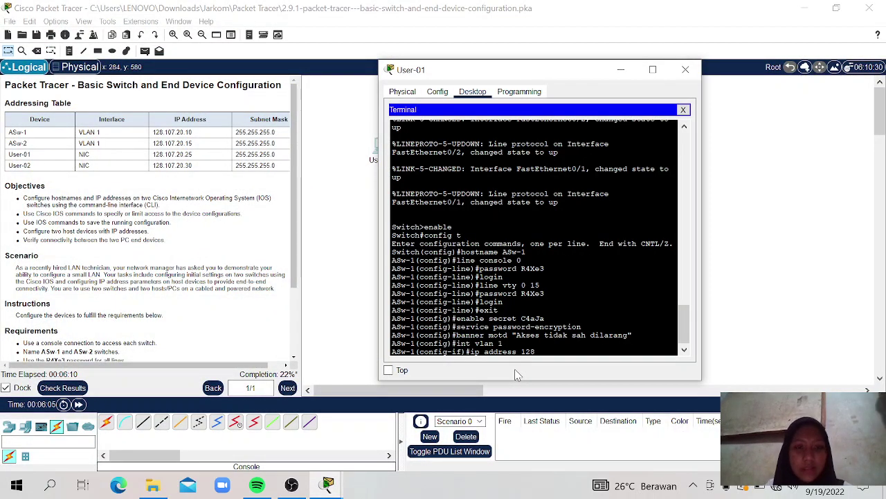
{"action": "type", "text": ".107"}
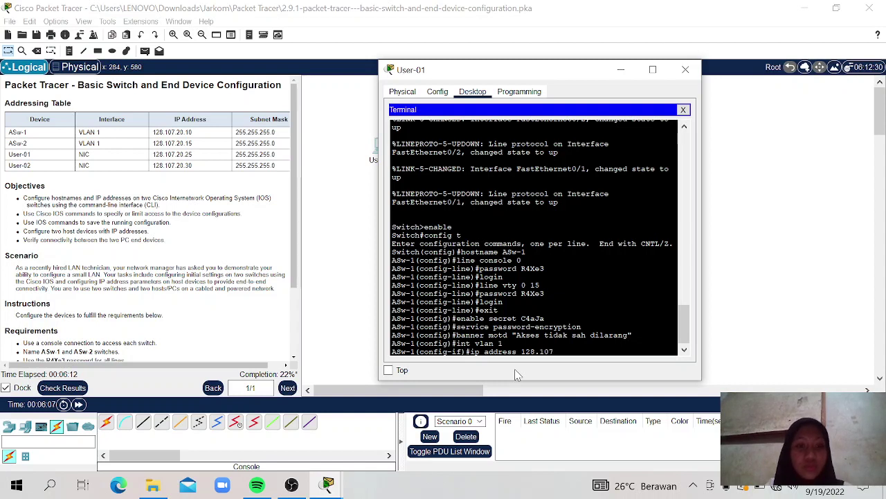
{"action": "type", "text": ".20.10"}
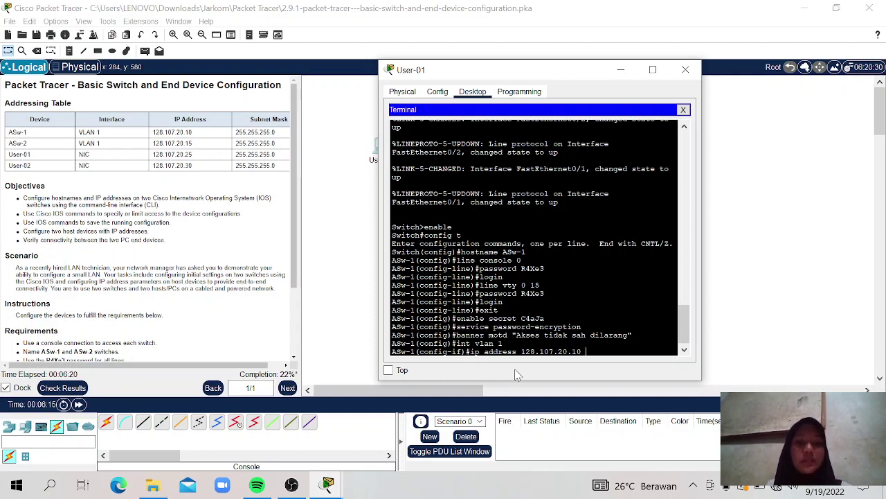
{"action": "type", "text": " 255"}
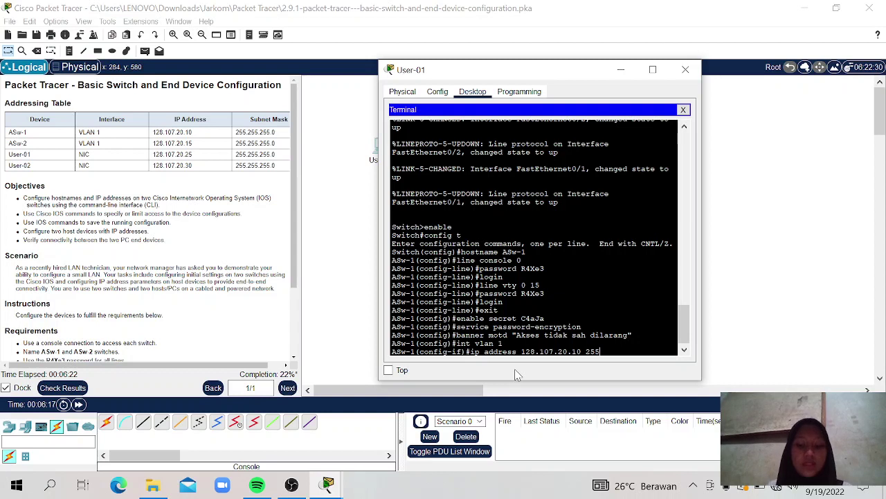
{"action": "type", "text": ".255.255."}
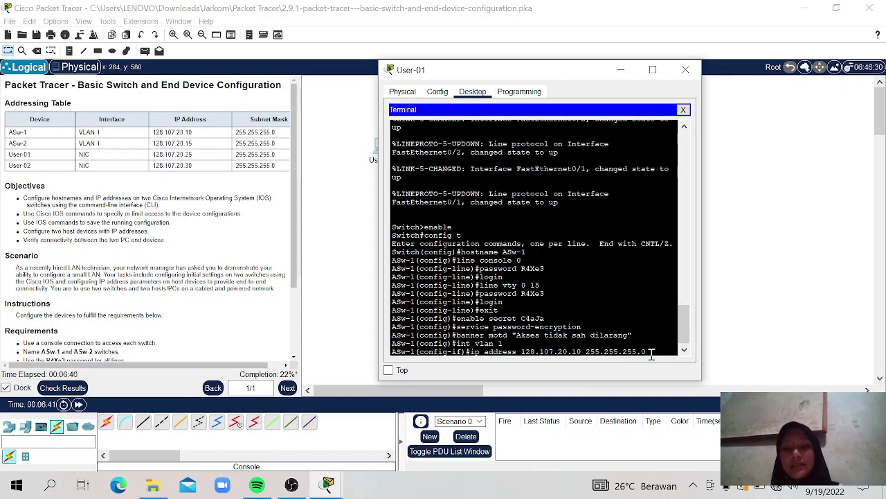
{"action": "key", "text": "Return"}
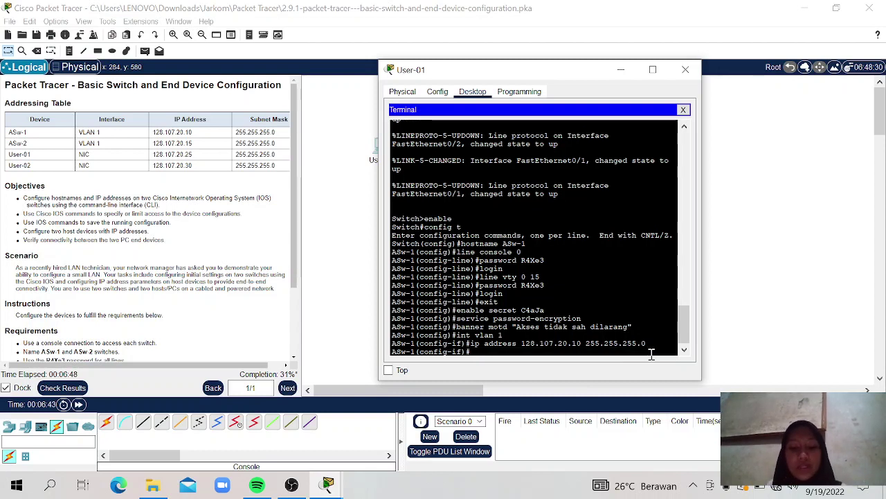
Step: Enable VLAN 1 with no shutdown and exit twice to the ASw-1# prompt
{"action": "type", "text": "no s"}
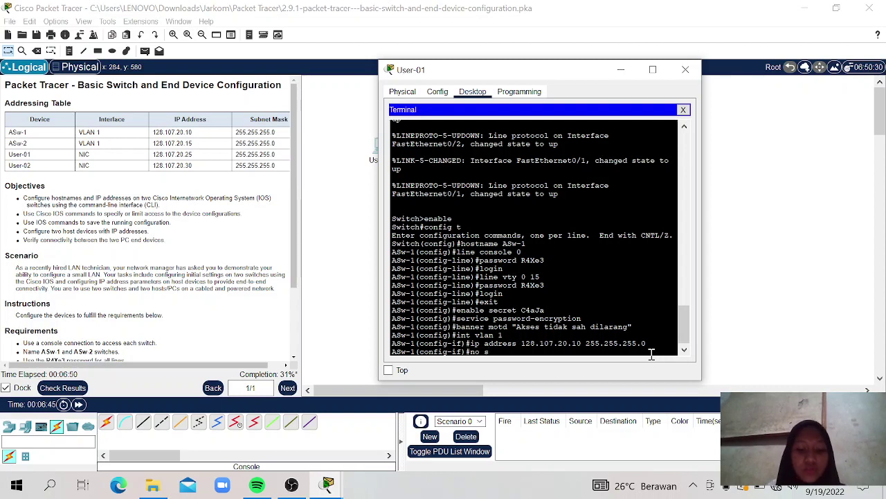
{"action": "type", "text": "hutdown"}
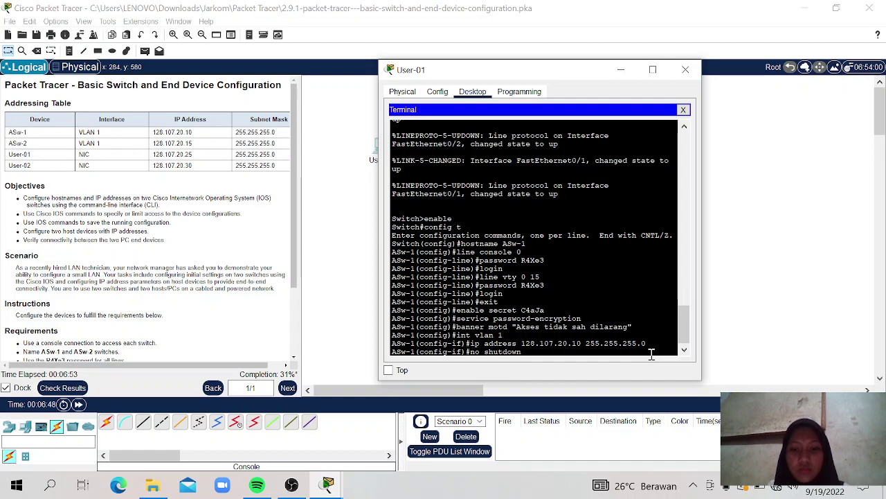
{"action": "key", "text": "Return"}
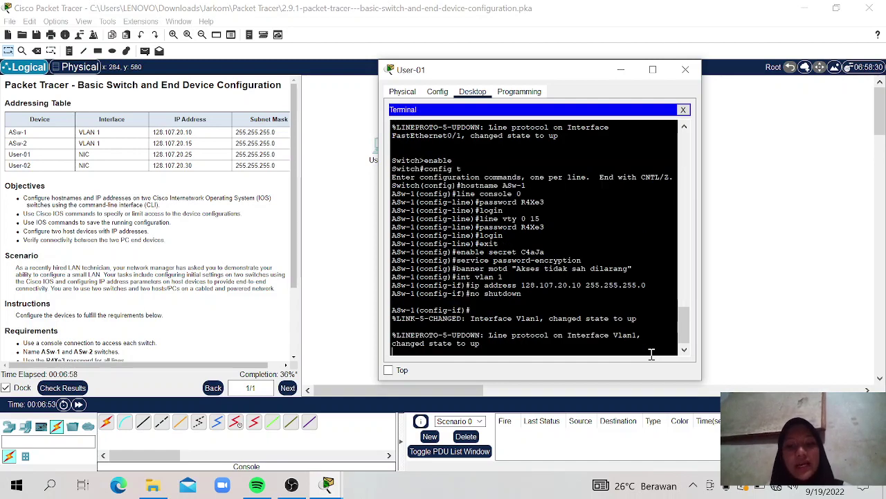
{"action": "key", "text": "Return"}
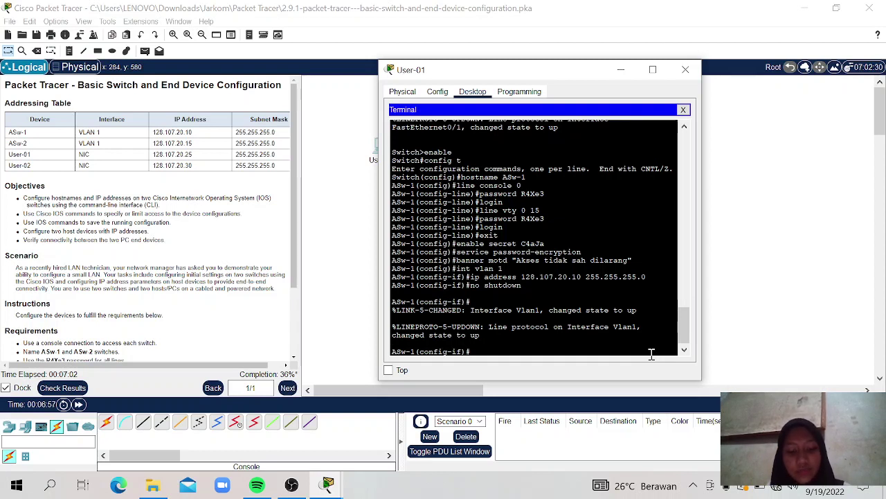
{"action": "type", "text": "exit"}
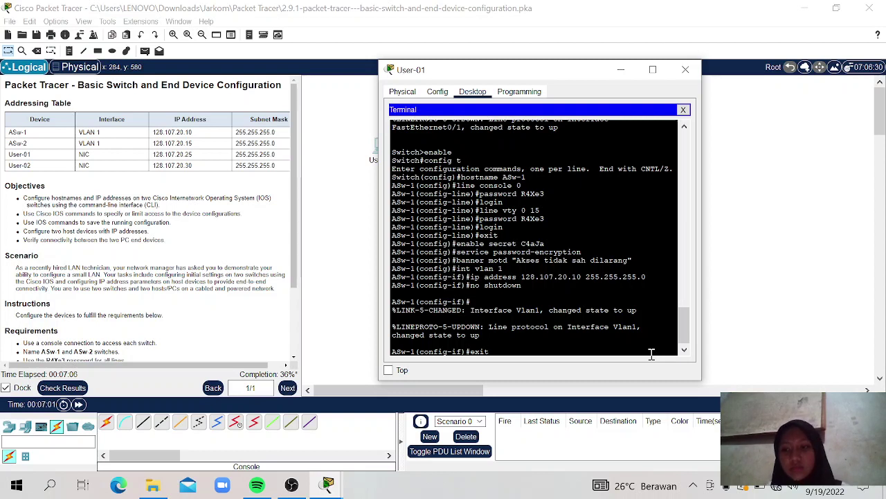
{"action": "key", "text": "Return"}
{"action": "type", "text": "ex"}
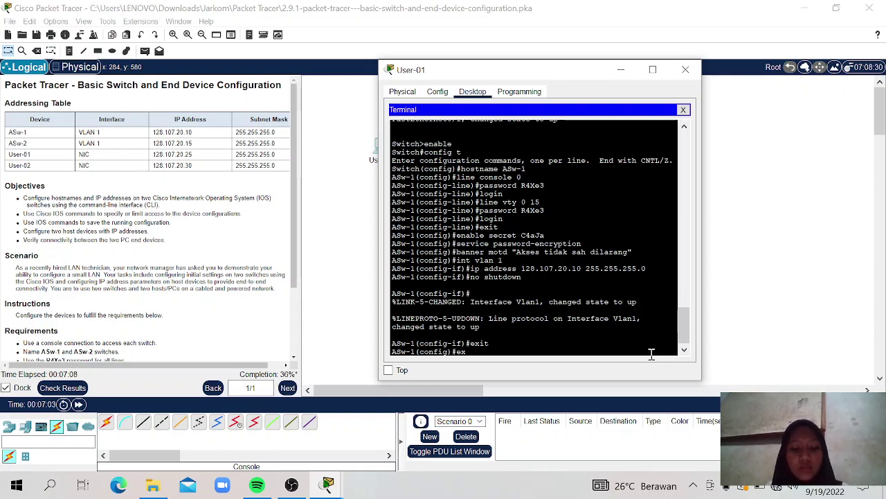
{"action": "type", "text": "it"}
{"action": "key", "text": "Return"}
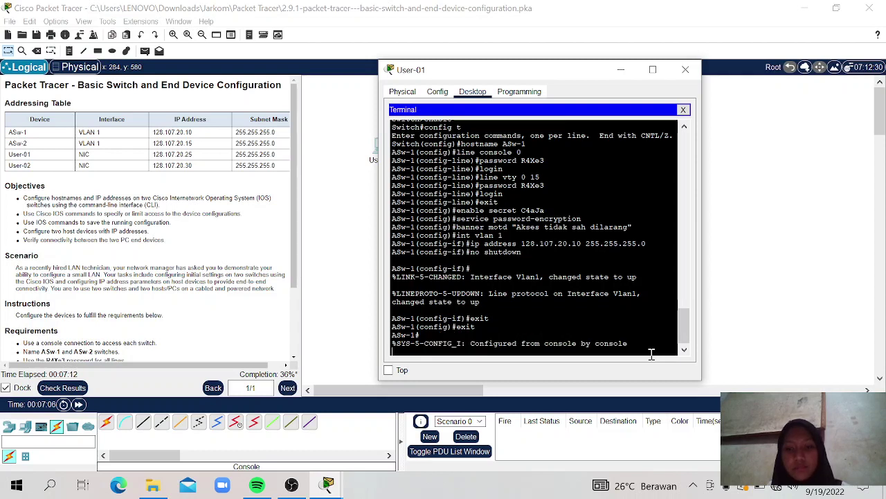
{"action": "key", "text": "Return"}
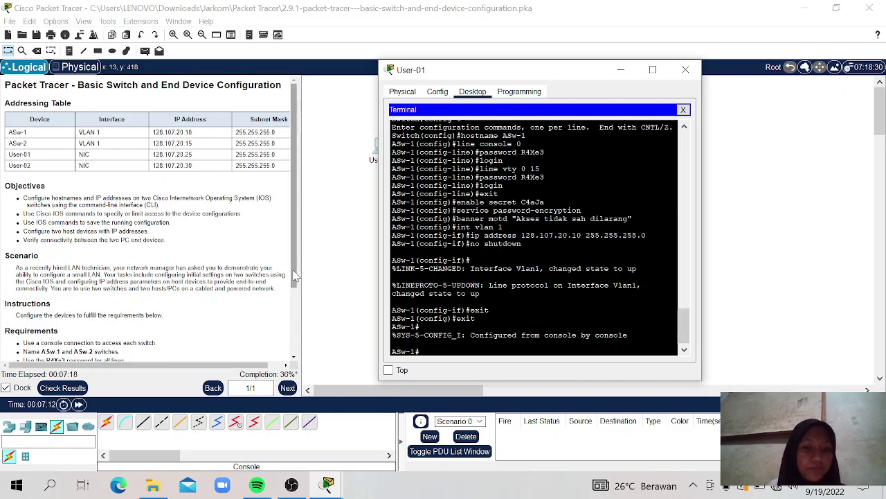
{"action": "left_click", "coordinate": [294, 279]}
{"action": "left_click_drag", "start_coordinate": [294, 279], "coordinate": [295, 346]}
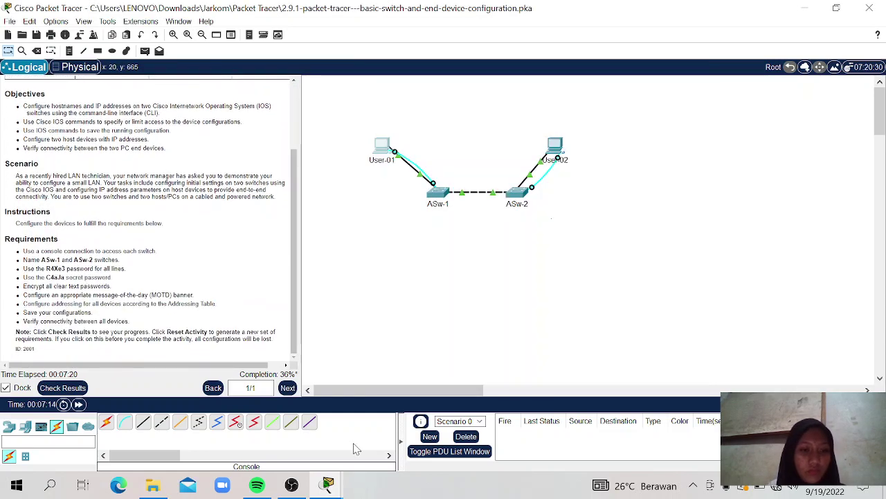
{"action": "mouse_move", "coordinate": [355, 484]}
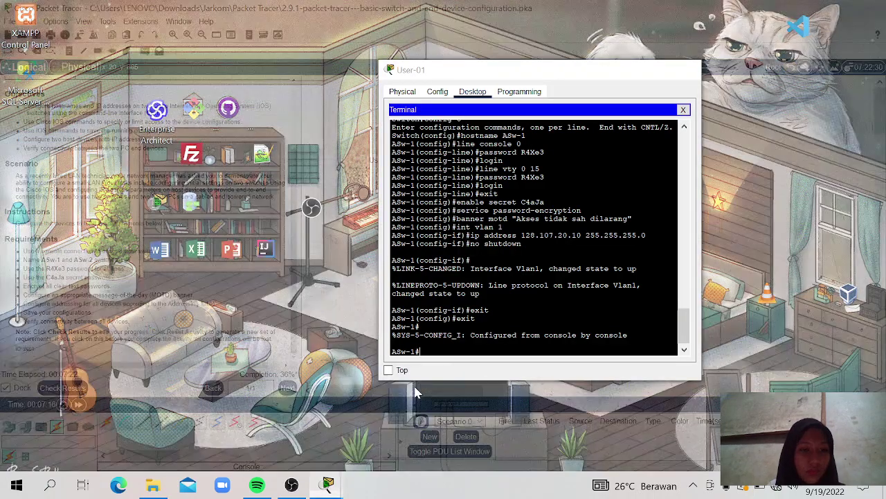
{"action": "left_click", "coordinate": [416, 392]}
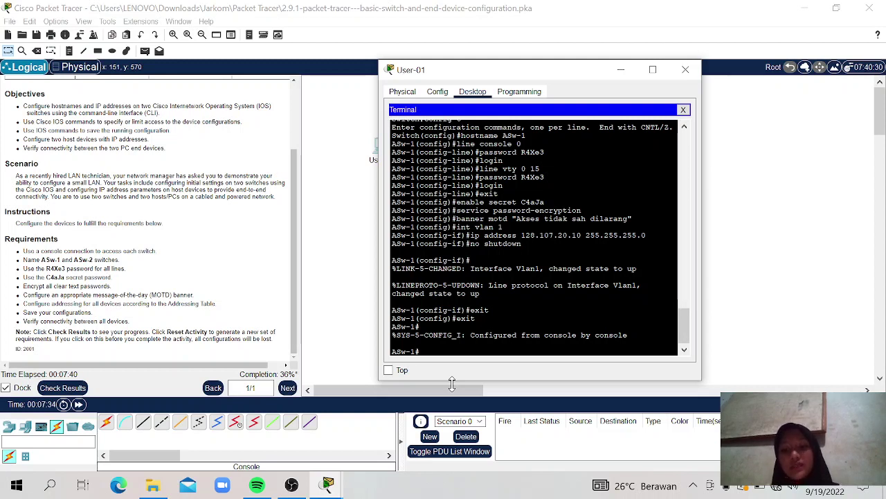
Step: Save ASw-1's running configuration to startup-config, accepting the default destination filename
{"action": "type", "text": "copy ru"}
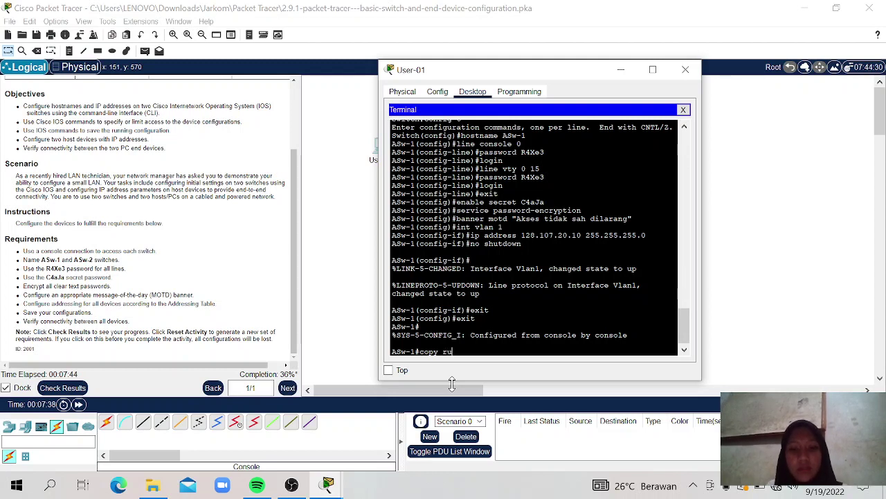
{"action": "type", "text": "nning"}
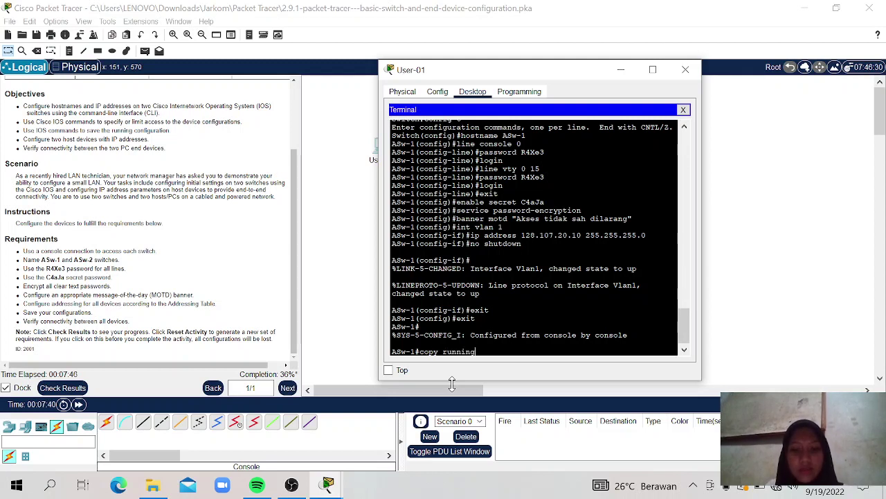
{"action": "type", "text": "-co"}
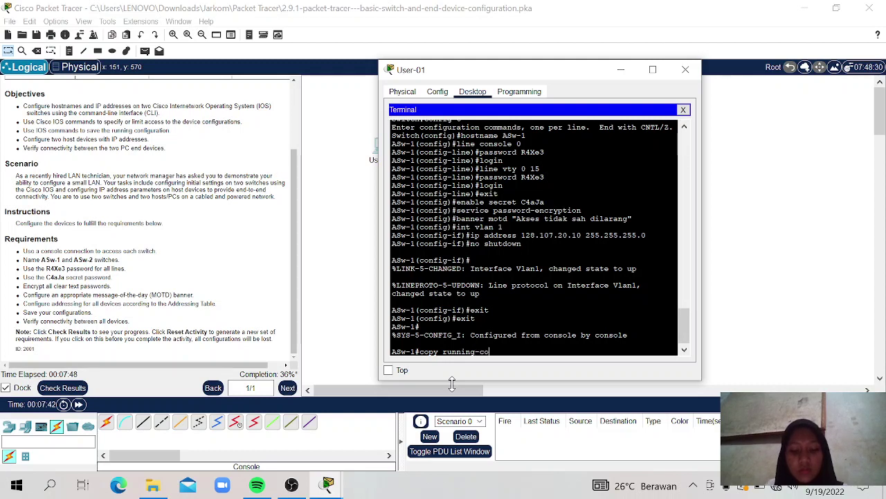
{"action": "type", "text": "nfig"}
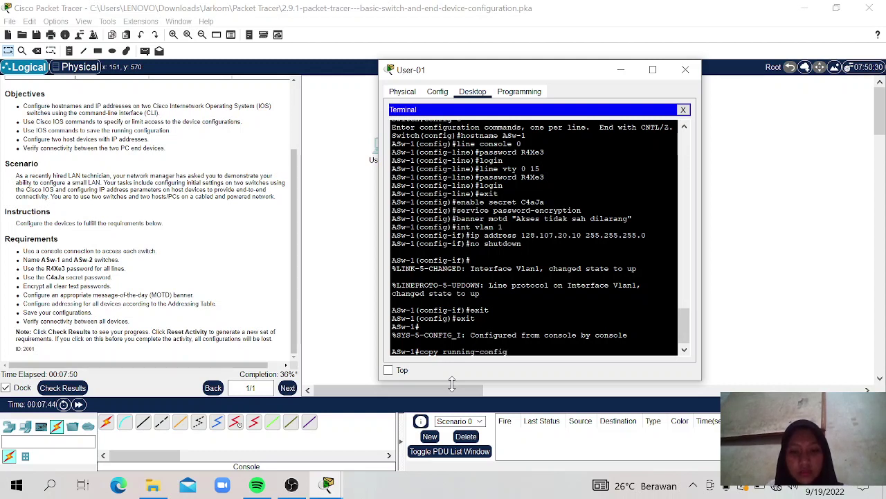
{"action": "type", "text": " s"}
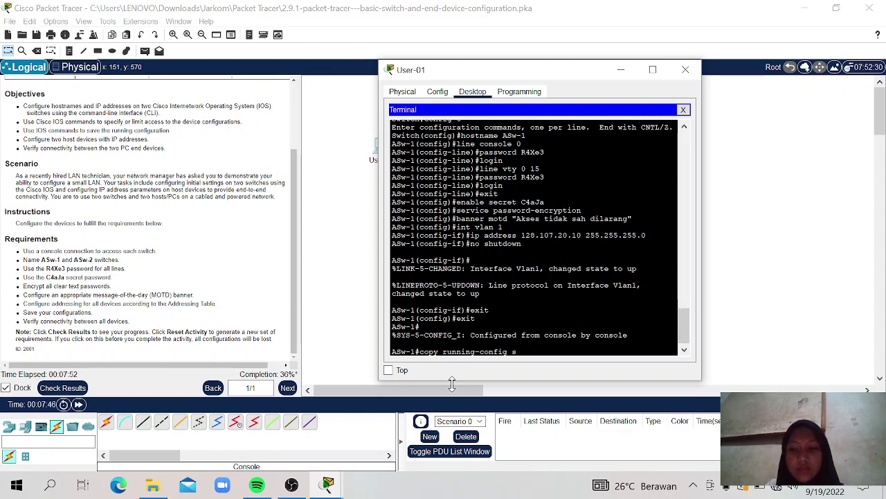
{"action": "type", "text": "tar"}
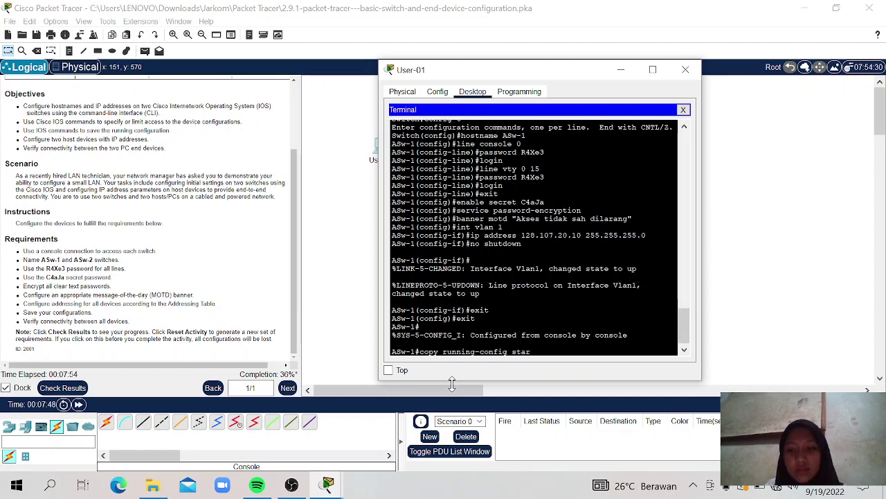
{"action": "type", "text": "tup-conf"}
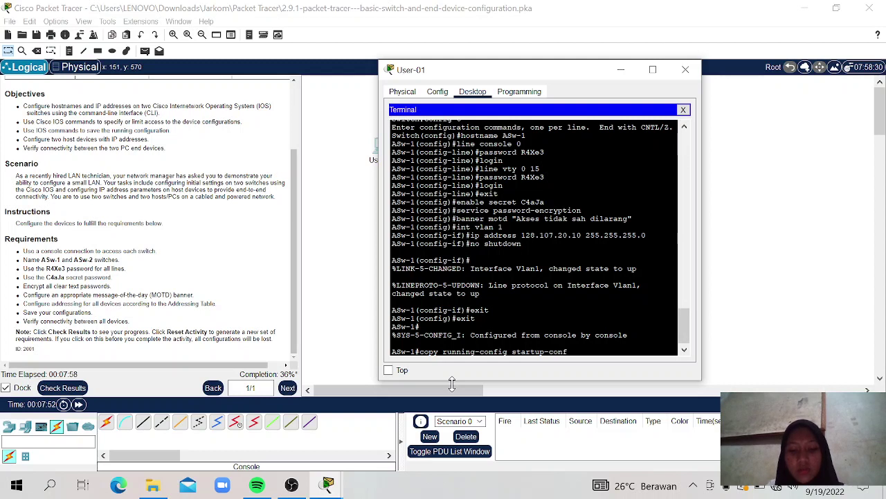
{"action": "type", "text": "ig"}
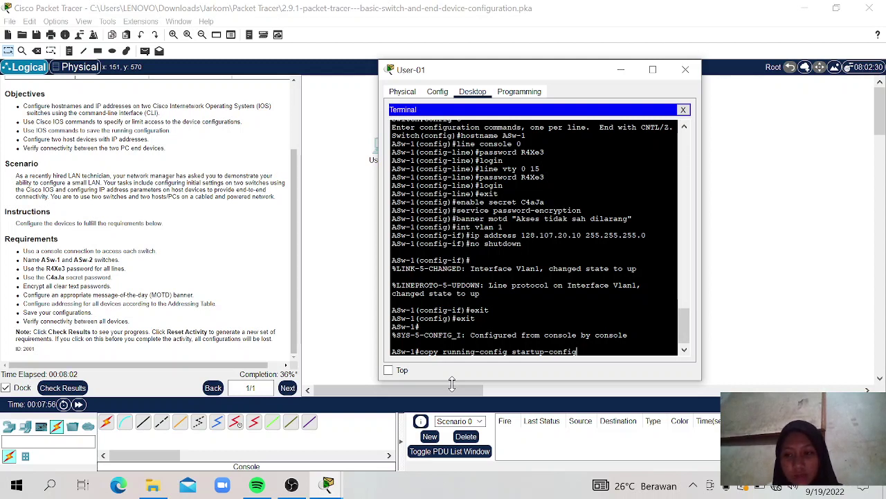
{"action": "key", "text": "Return"}
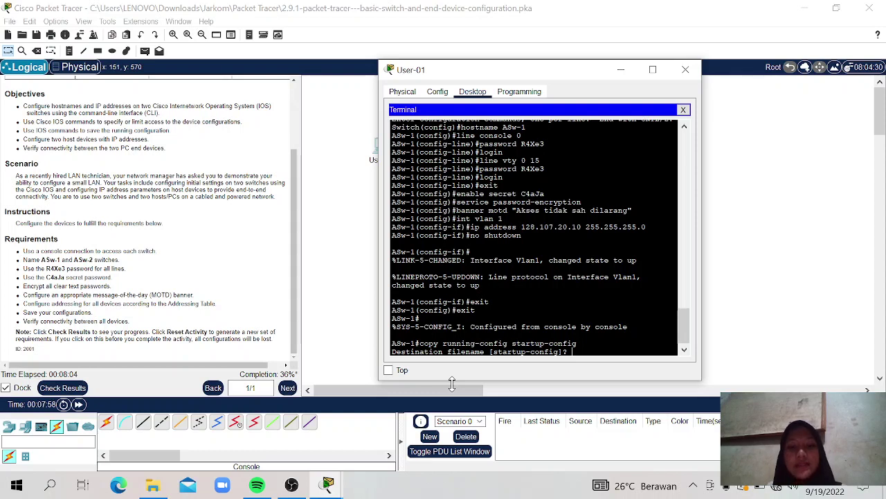
{"action": "key", "text": "Return"}
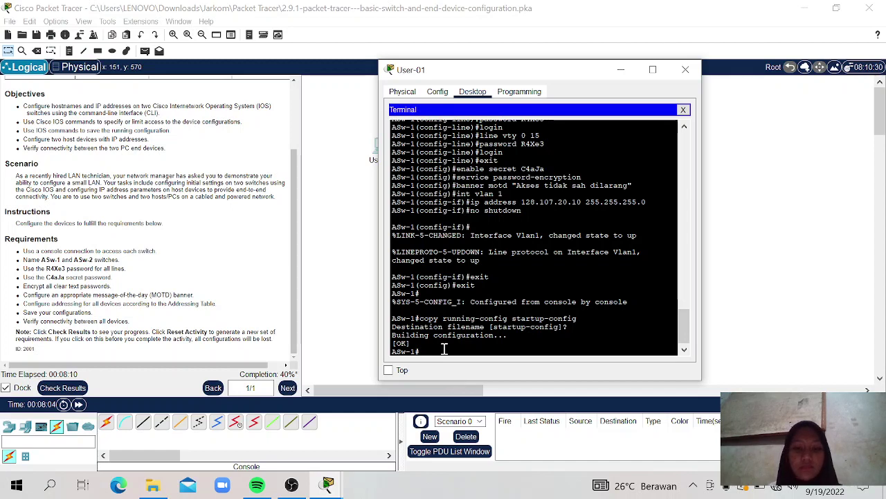
Step: Review the Assessment Items, Overall Feedback and Connectivity Tests results at 40%, then close Activity Results
{"action": "left_click", "coordinate": [56, 392]}
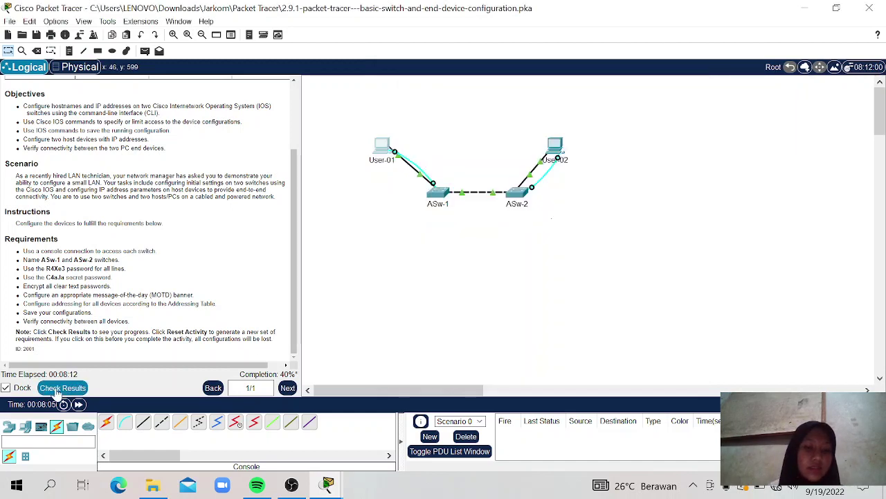
{"action": "left_click", "coordinate": [58, 392]}
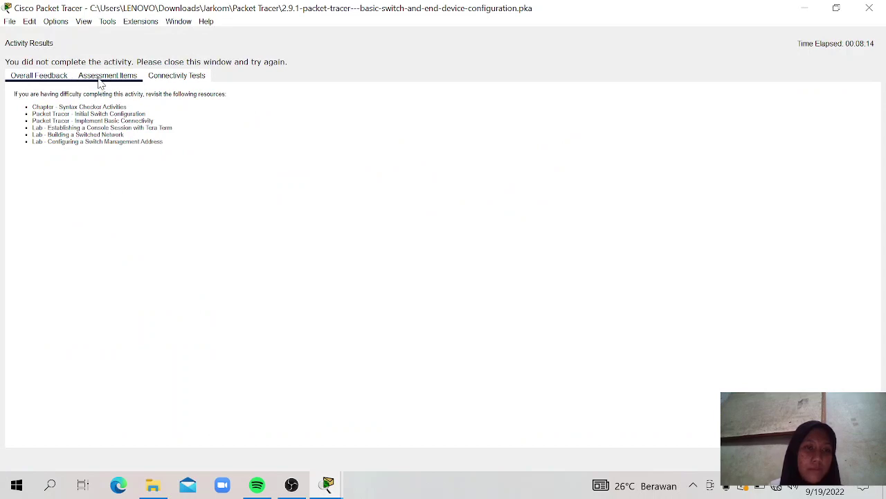
{"action": "left_click", "coordinate": [104, 76]}
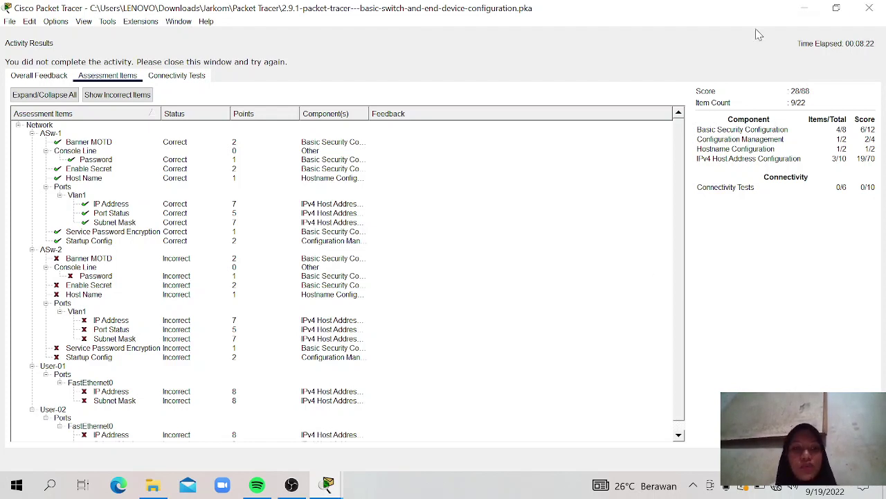
{"action": "left_click", "coordinate": [28, 75]}
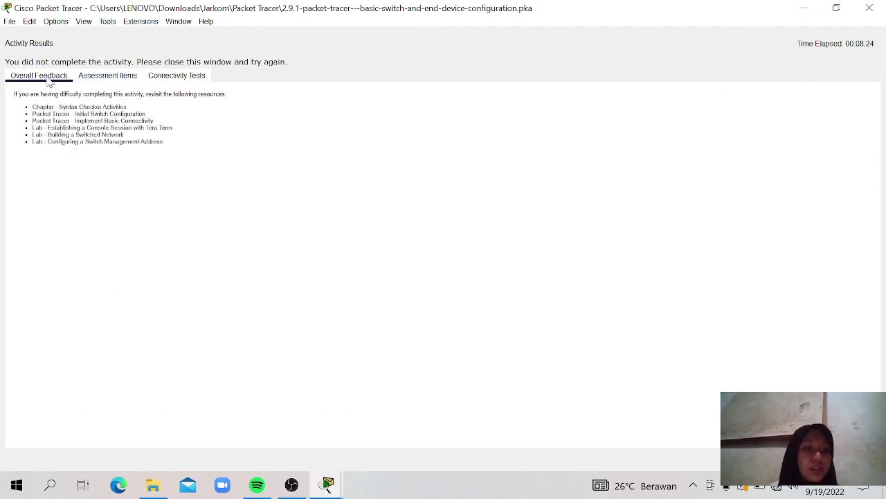
{"action": "left_click", "coordinate": [114, 74]}
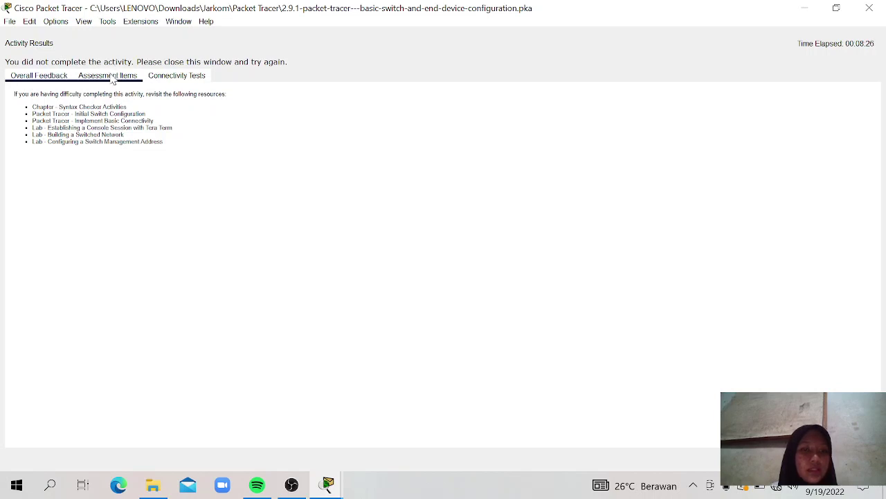
{"action": "left_click", "coordinate": [164, 74]}
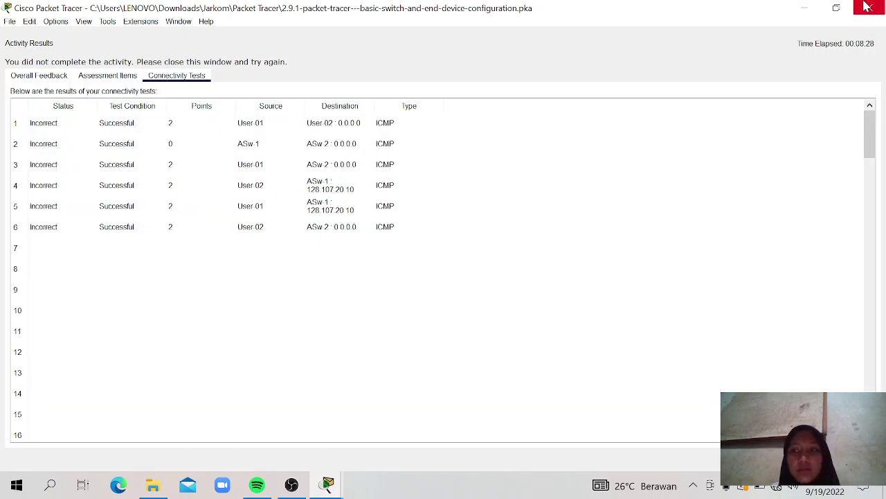
{"action": "left_click", "coordinate": [869, 7]}
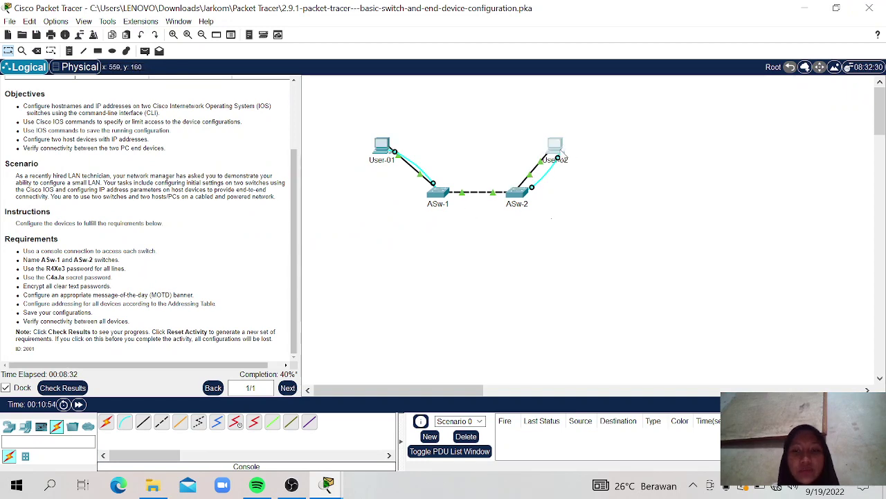
Step: Open a Desktop Terminal on User-02 with the default port settings
{"action": "left_click", "coordinate": [555, 147]}
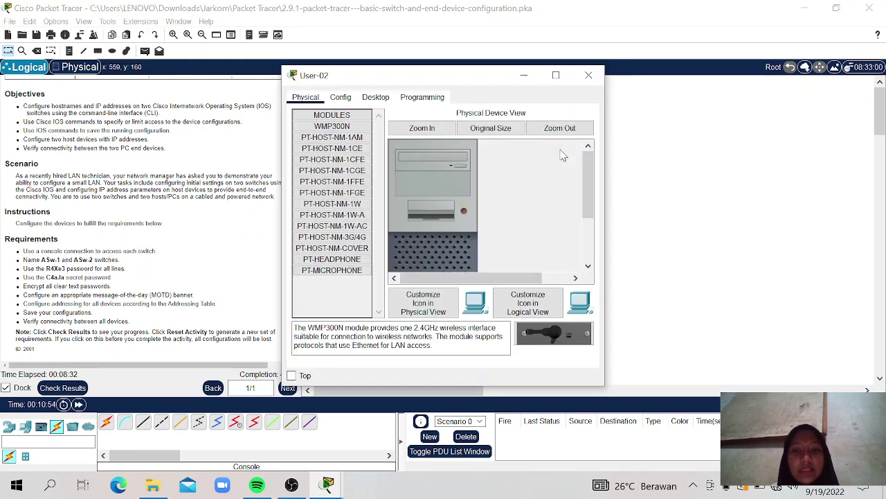
{"action": "left_click", "coordinate": [380, 97]}
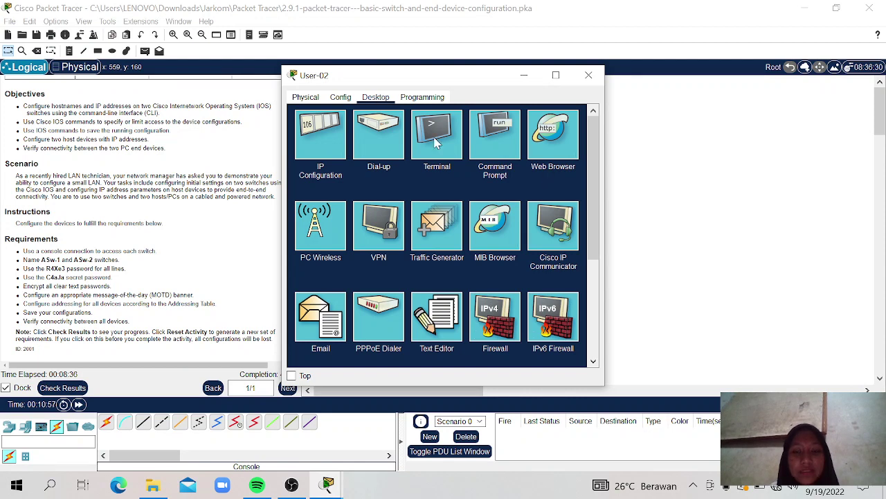
{"action": "left_click", "coordinate": [437, 142]}
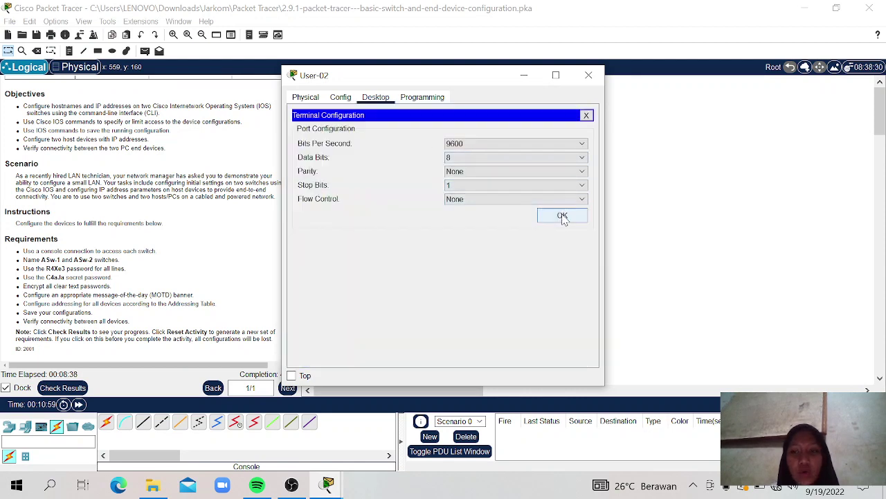
{"action": "left_click", "coordinate": [562, 215]}
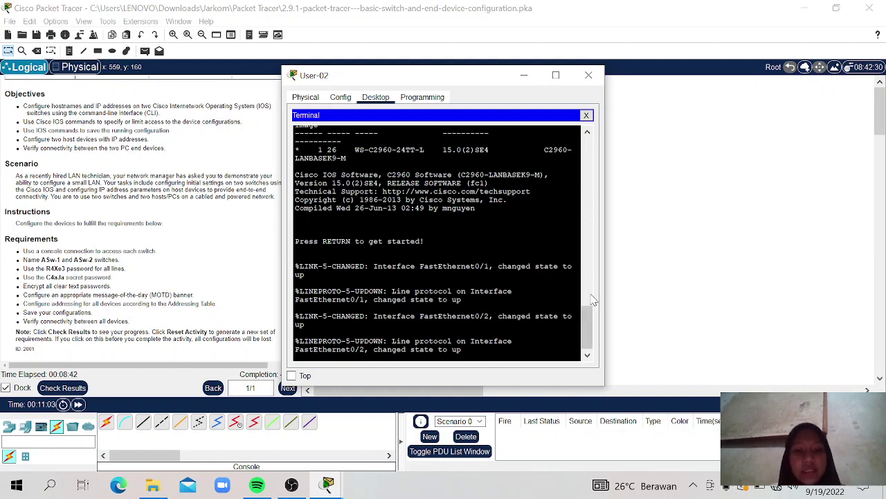
Step: Enter privileged mode and global configuration with enable and config t, then type hostname ASw-2
{"action": "key", "text": "Return"}
{"action": "type", "text": "ena"}
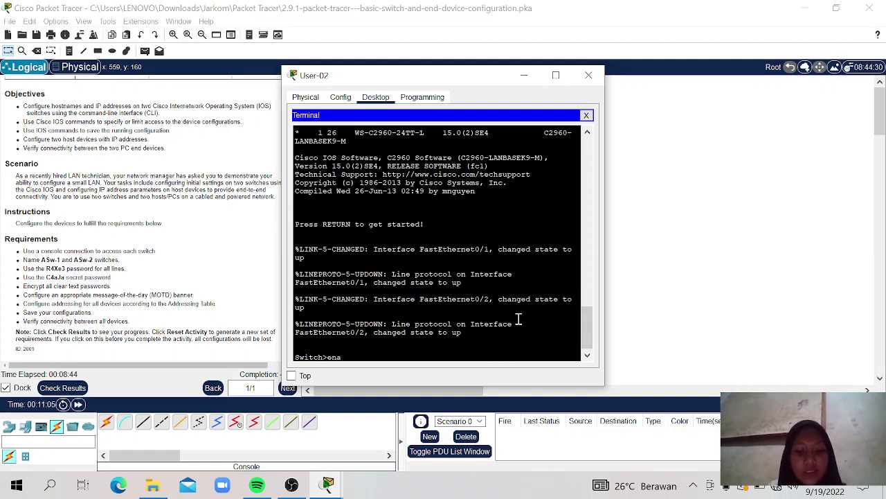
{"action": "type", "text": "ble"}
{"action": "key", "text": "Return"}
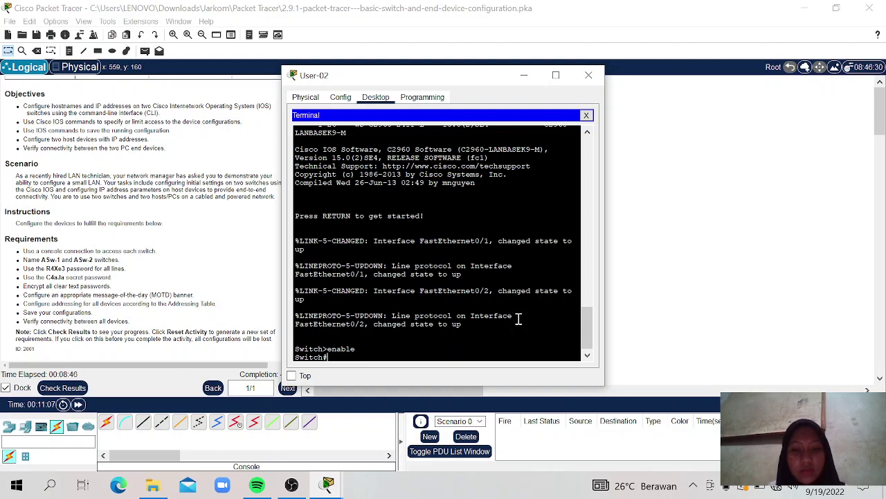
{"action": "type", "text": "con"}
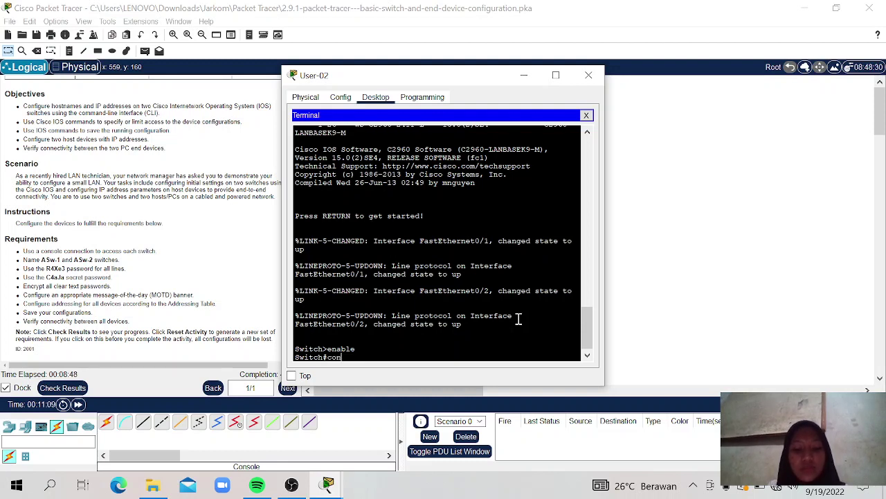
{"action": "type", "text": "fig"}
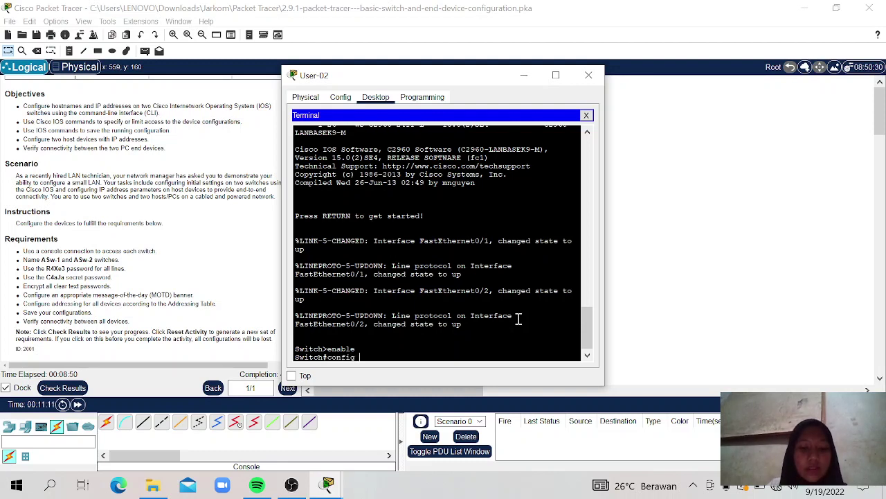
{"action": "type", "text": " t"}
{"action": "key", "text": "Return"}
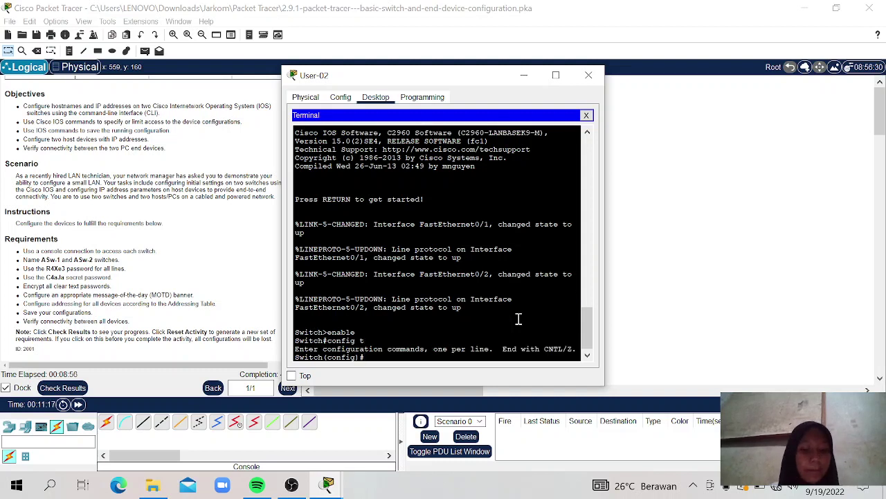
{"action": "type", "text": "hostna"}
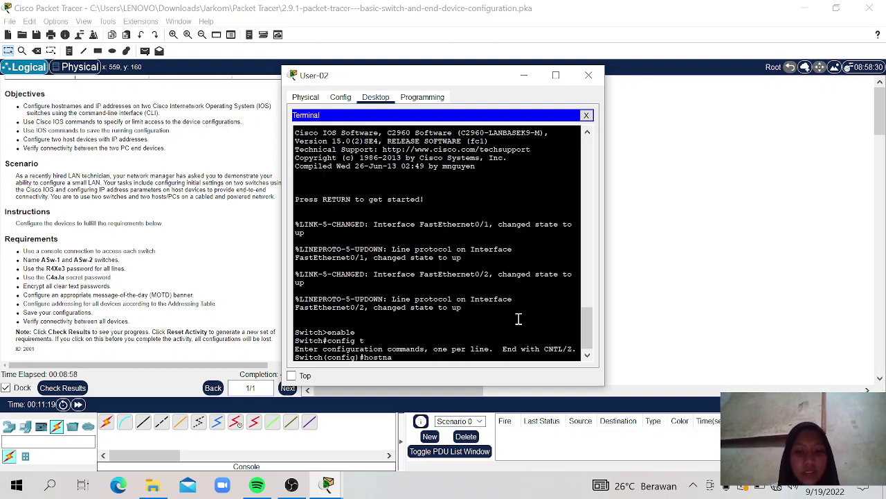
{"action": "type", "text": "me"}
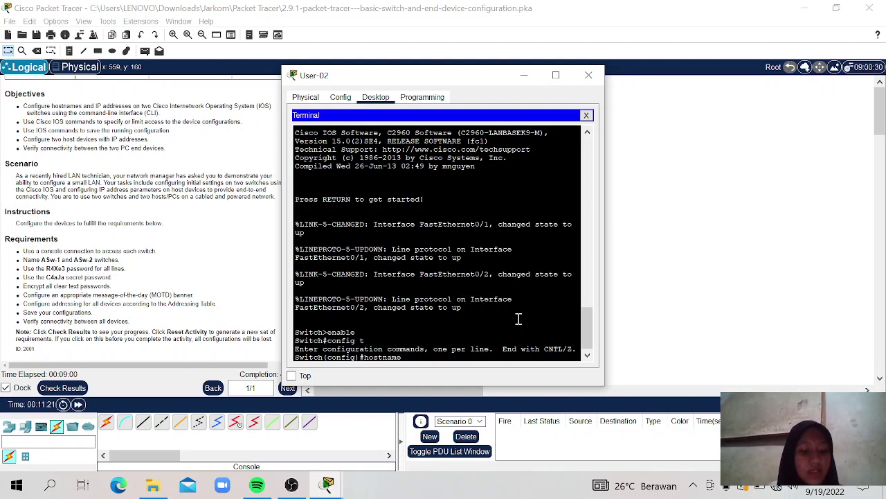
{"action": "type", "text": " ASw"}
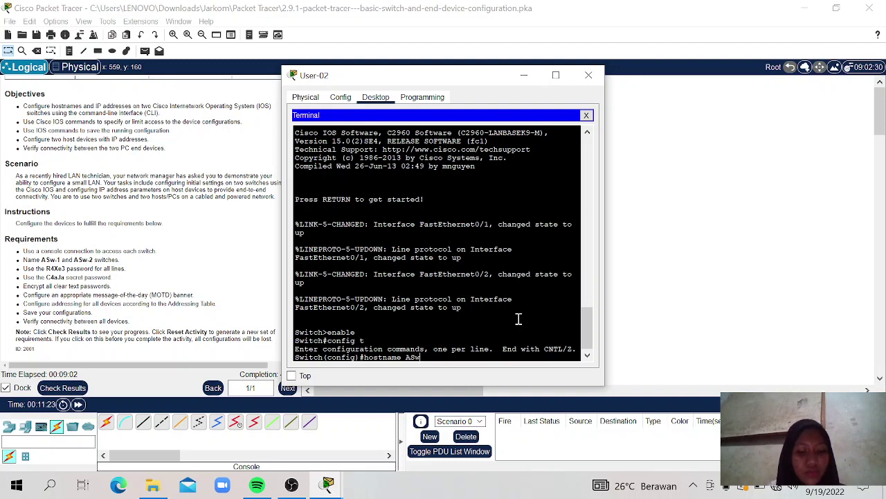
{"action": "type", "text": "-2"}
Step: Apply the hostname ASw-2 and enter line console 0 configuration
{"action": "key", "text": "Return"}
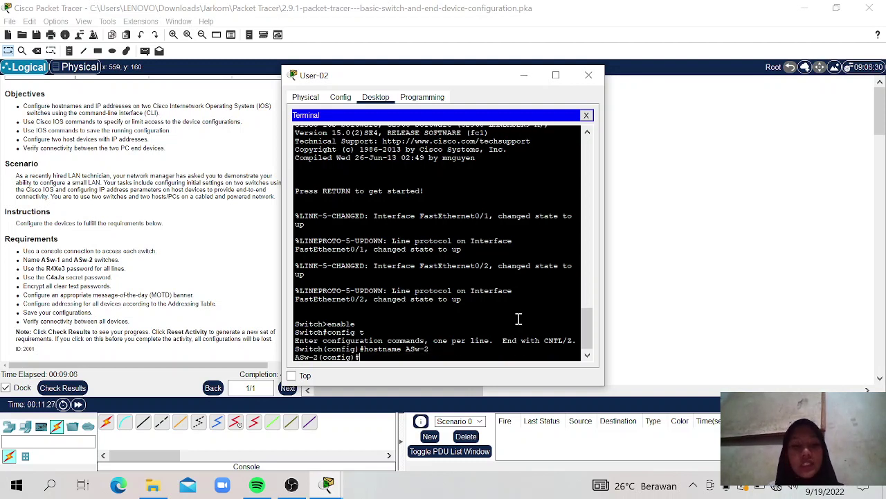
{"action": "type", "text": "line co"}
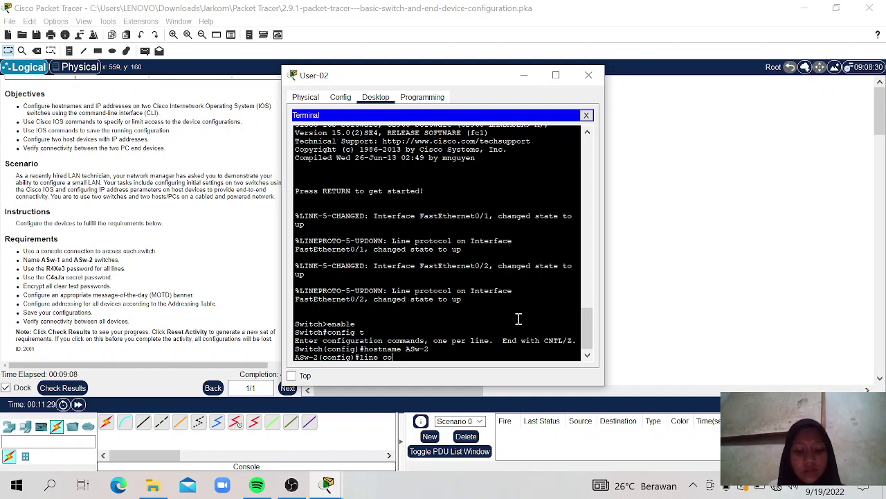
{"action": "type", "text": "nsole 0"}
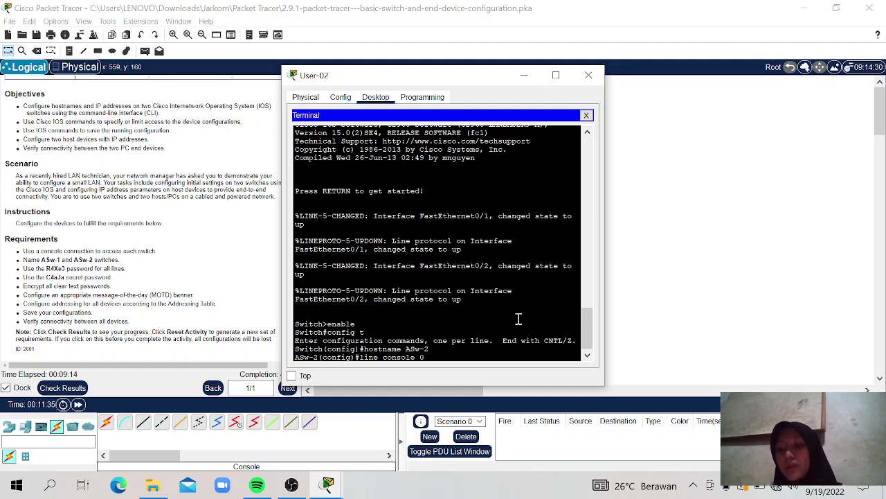
{"action": "key", "text": "Return"}
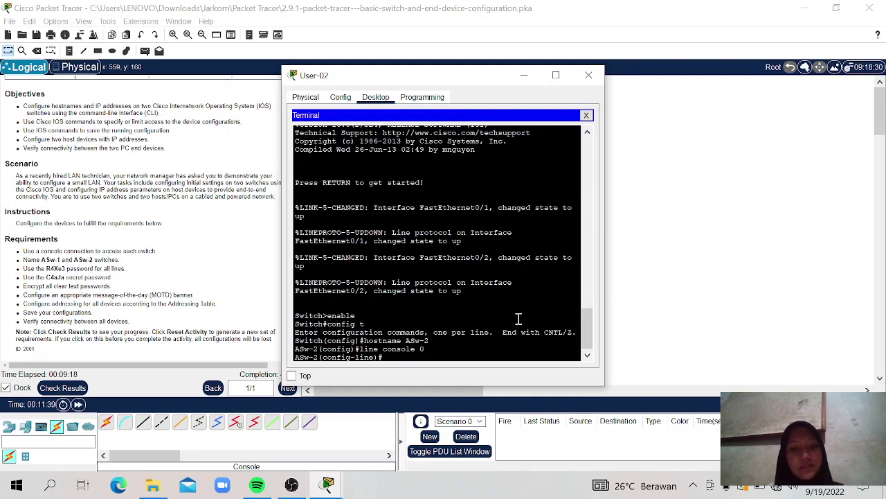
Step: Set the lab's line password on console line 0 and require login
{"action": "type", "text": "pass"}
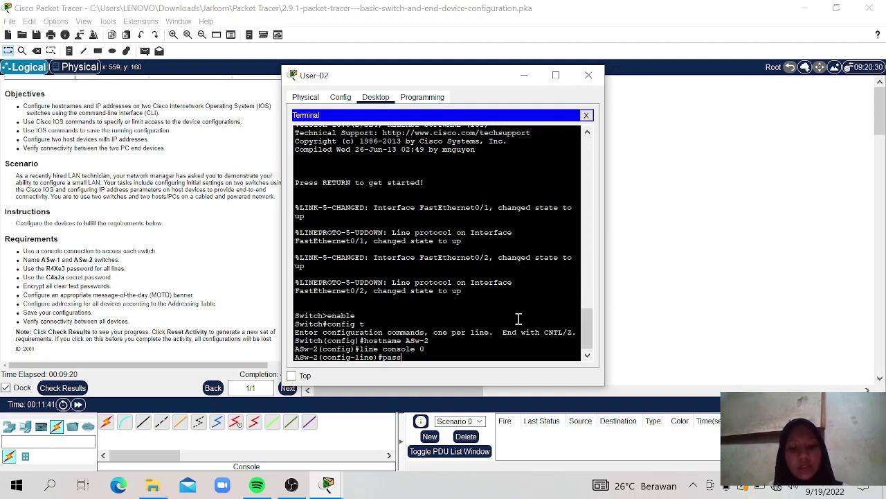
{"action": "type", "text": "word"}
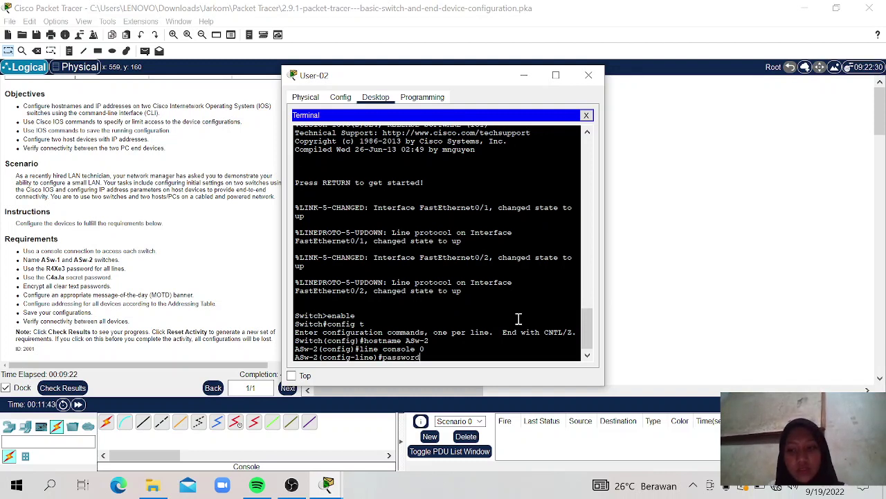
{"action": "type", "text": " R"}
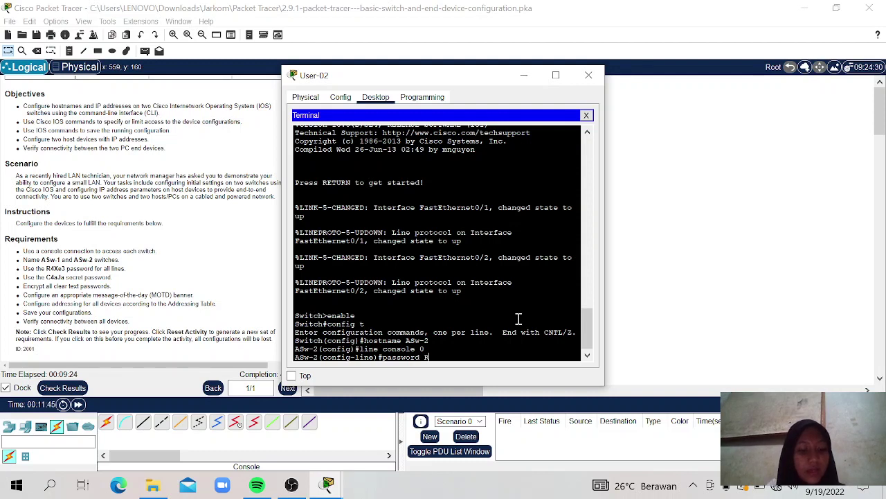
{"action": "type", "text": "4X"}
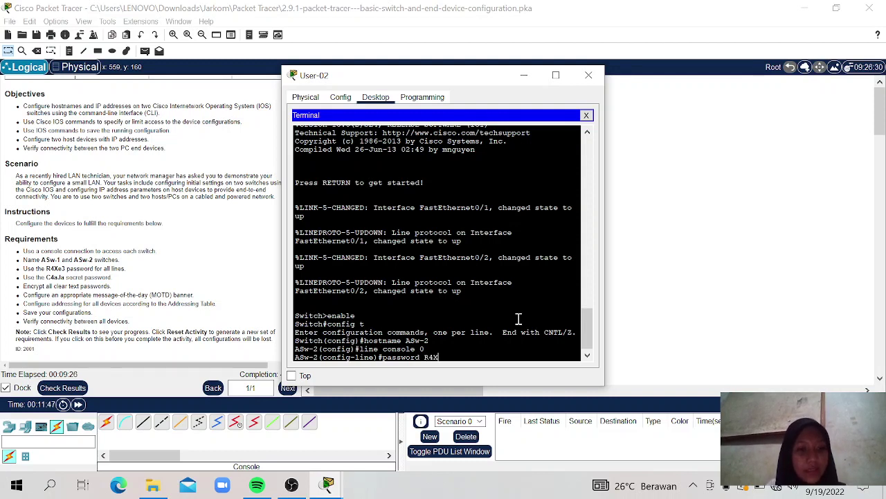
{"action": "type", "text": "e3"}
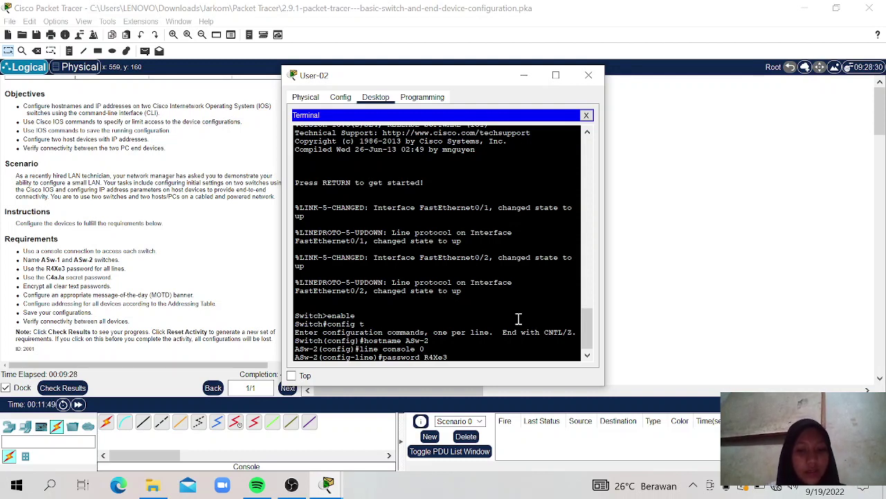
{"action": "key", "text": "Return"}
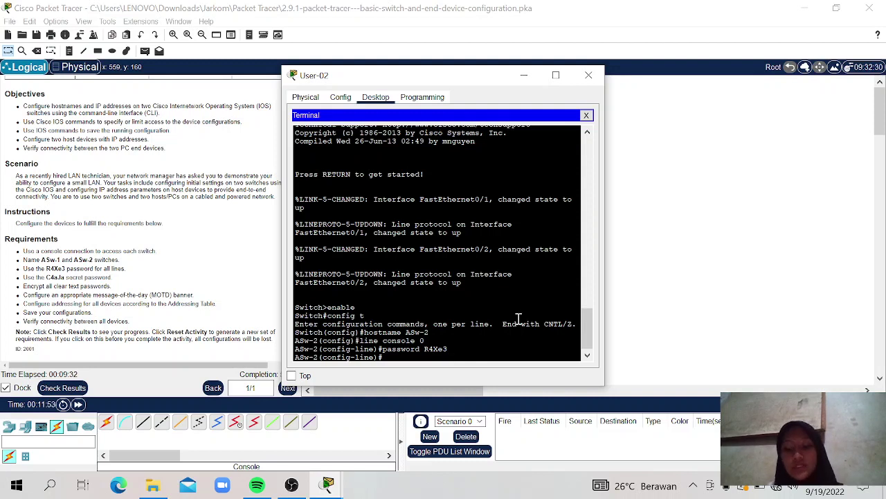
{"action": "type", "text": "login"}
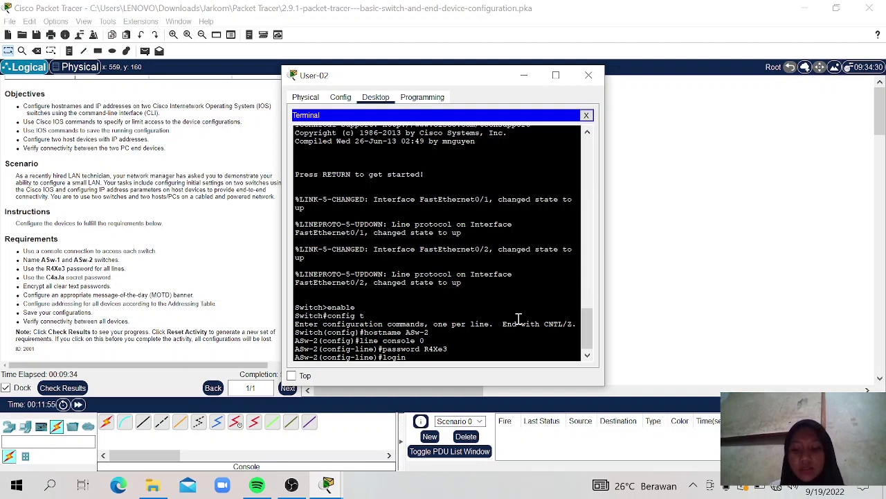
{"action": "key", "text": "Return"}
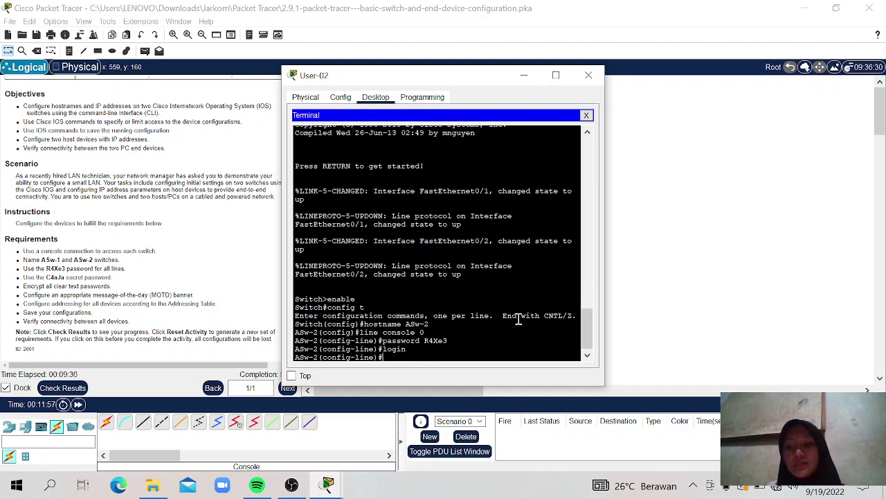
Step: Set the same line password on vty lines 0–15 and require login
{"action": "type", "text": "li"}
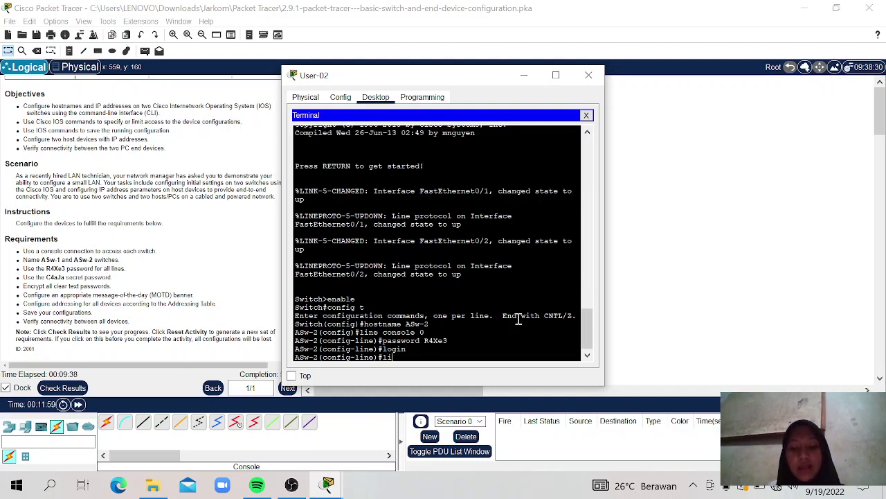
{"action": "type", "text": "ne vty"}
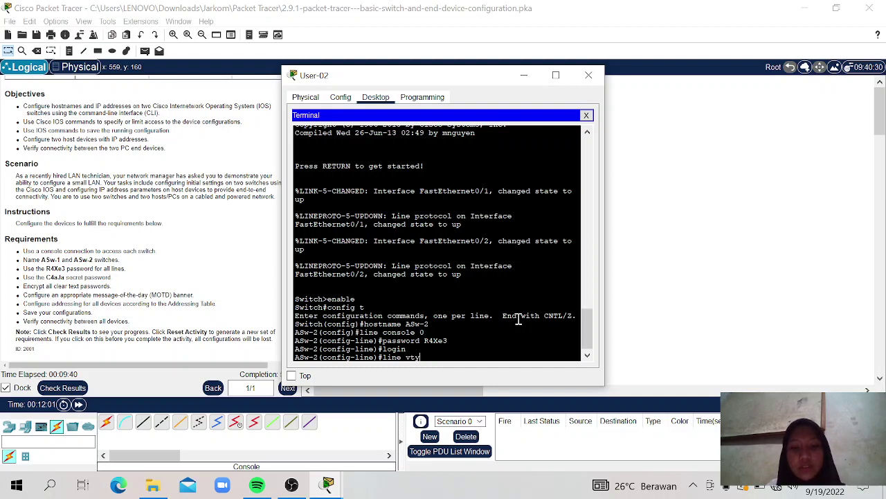
{"action": "type", "text": " 0 15"}
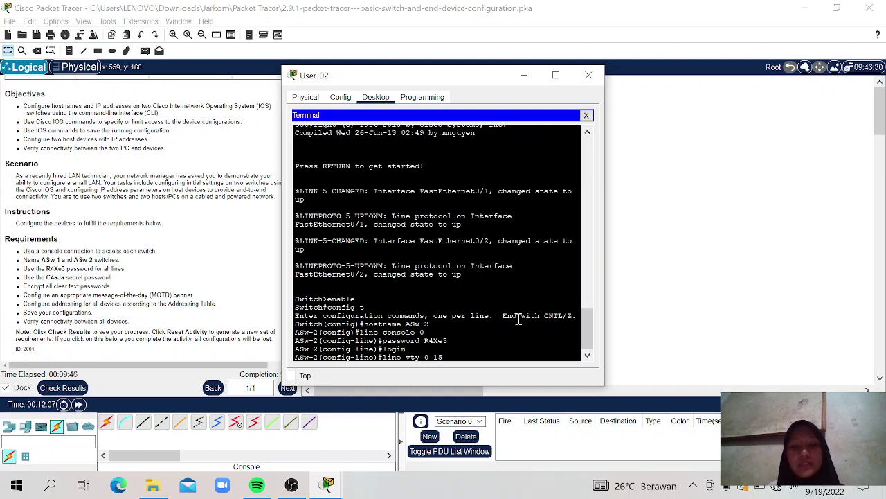
{"action": "key", "text": "Return"}
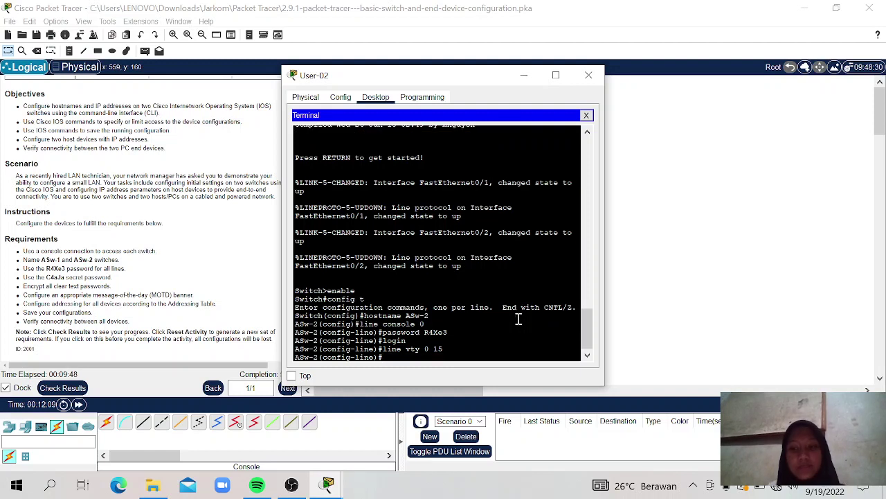
{"action": "type", "text": "password"}
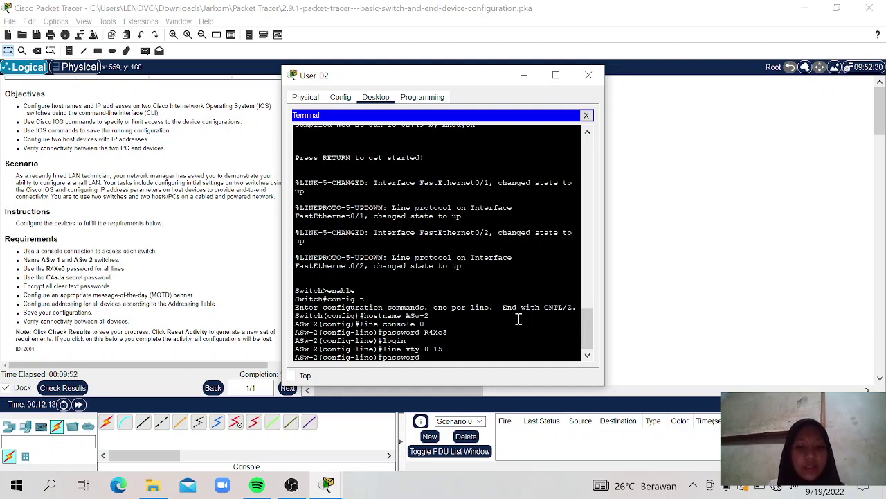
{"action": "type", "text": " R"}
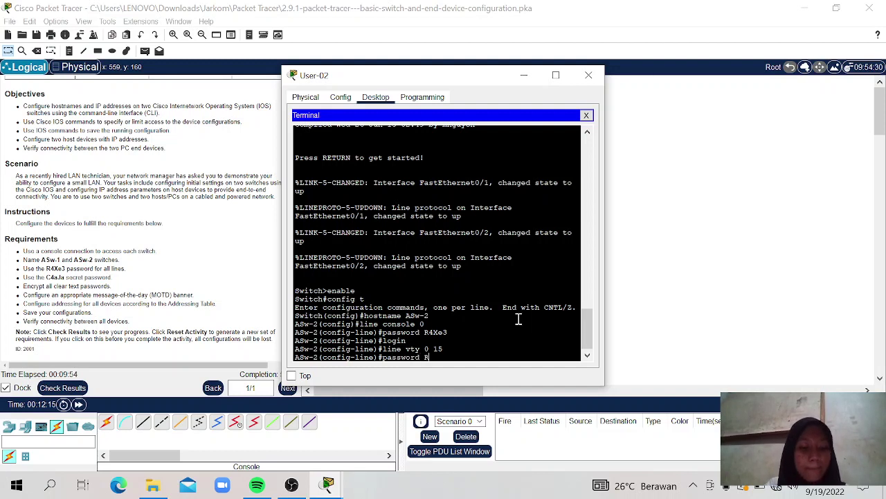
{"action": "type", "text": "4X"}
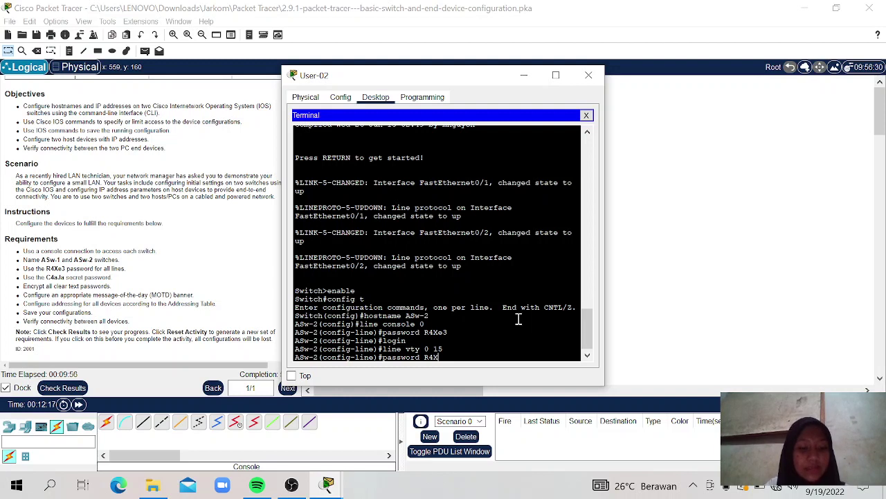
{"action": "type", "text": "e3"}
{"action": "key", "text": "Return"}
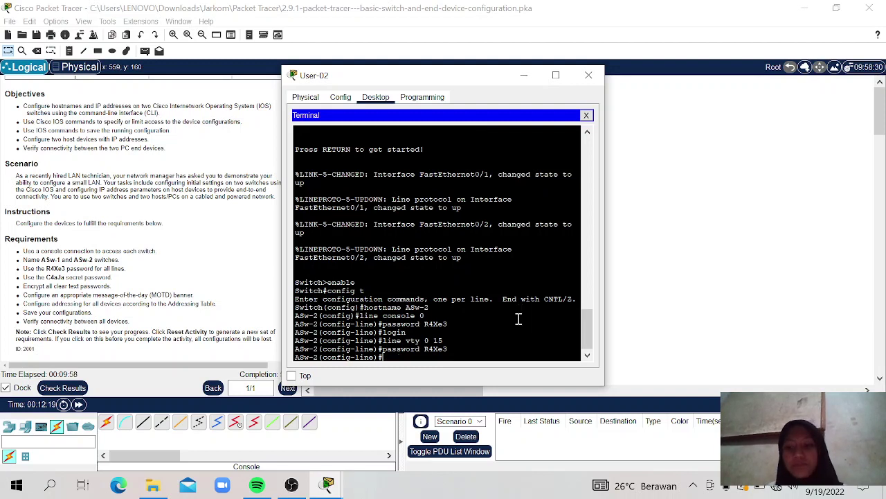
{"action": "type", "text": "login"}
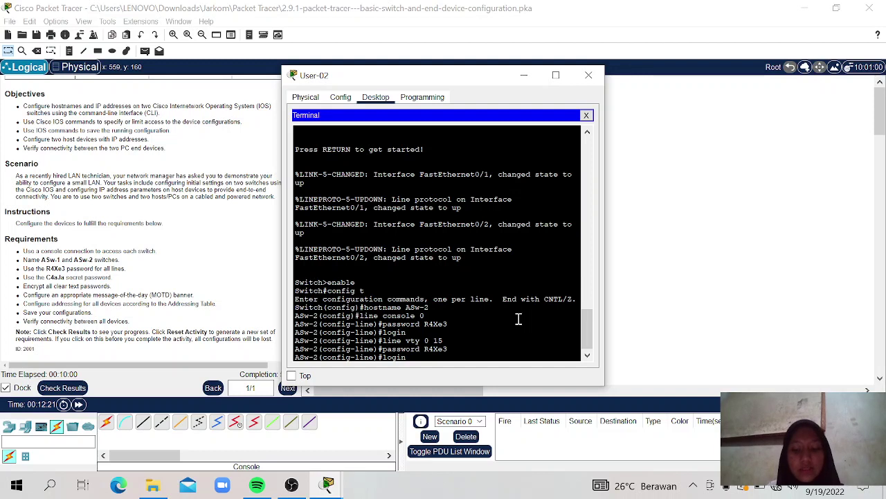
{"action": "key", "text": "Return"}
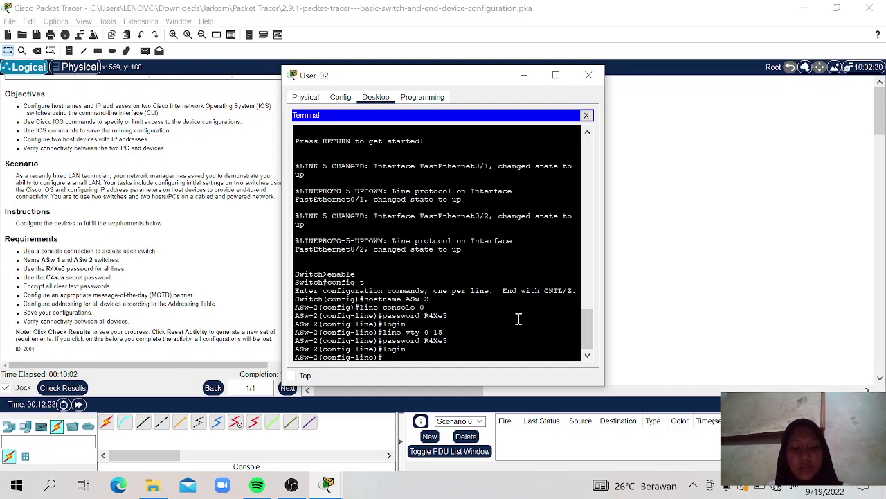
Step: Return to global configuration and set ASw-2's enable secret to the required secret password
{"action": "type", "text": "exit"}
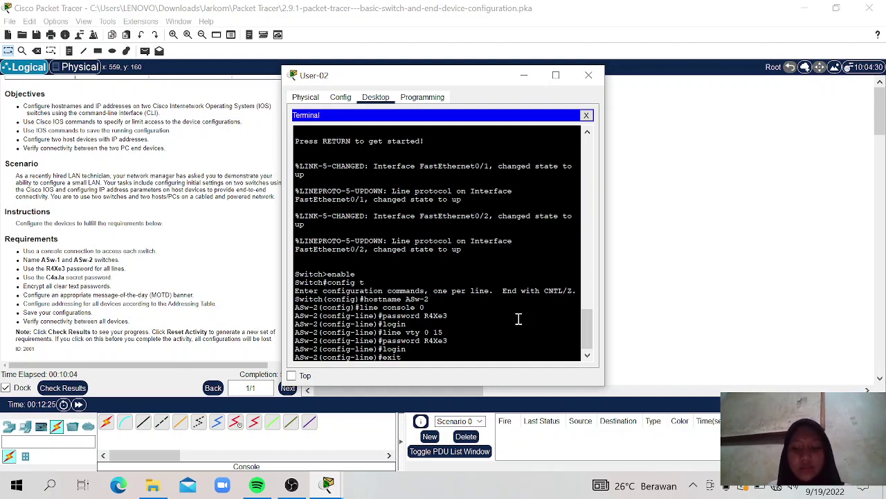
{"action": "key", "text": "Return"}
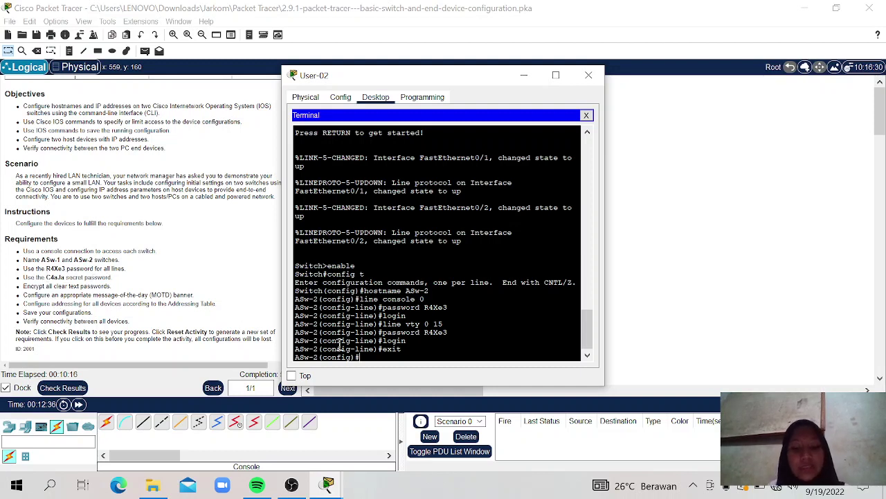
{"action": "type", "text": "enable s"}
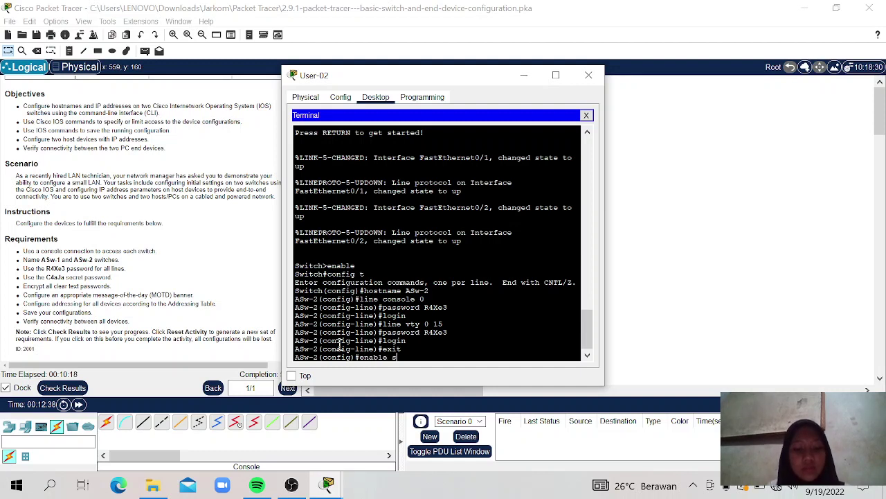
{"action": "type", "text": "ecret"}
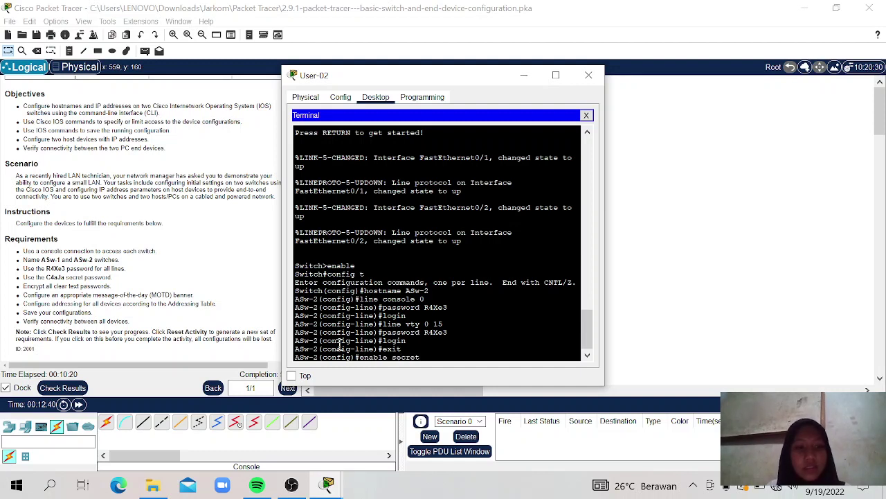
{"action": "type", "text": " C"}
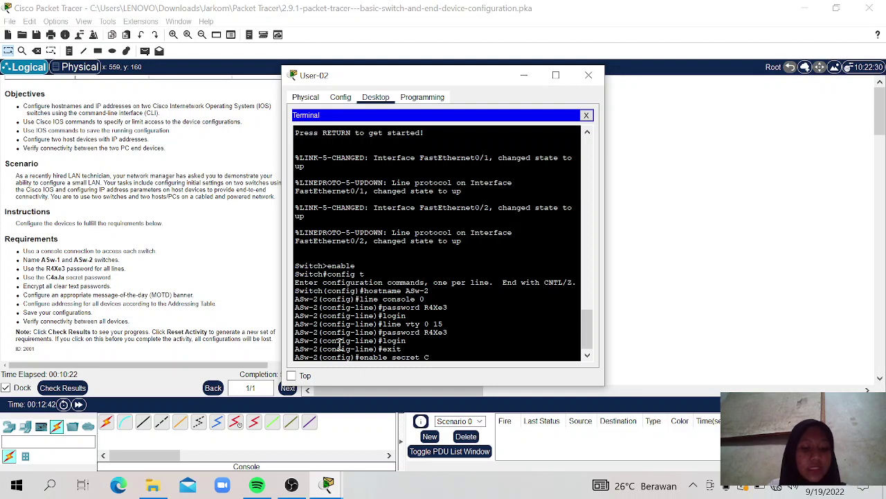
{"action": "type", "text": "4aJa"}
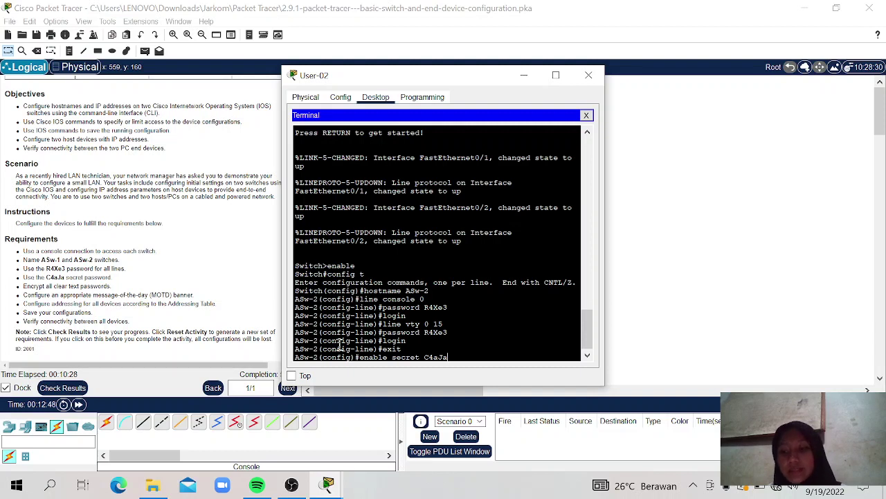
{"action": "key", "text": "Return"}
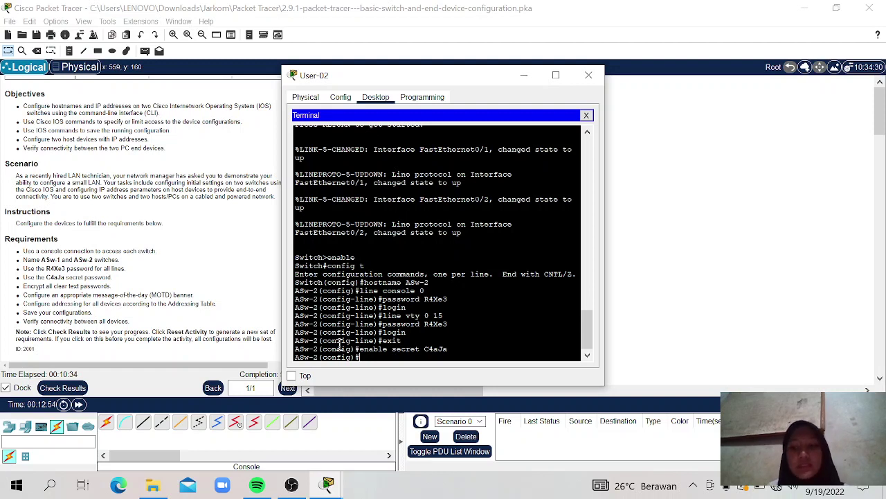
Step: Turn on service password-encryption on ASw-2, then type the banner motd "Akses tidak sah dilarang" command
{"action": "type", "text": "serv"}
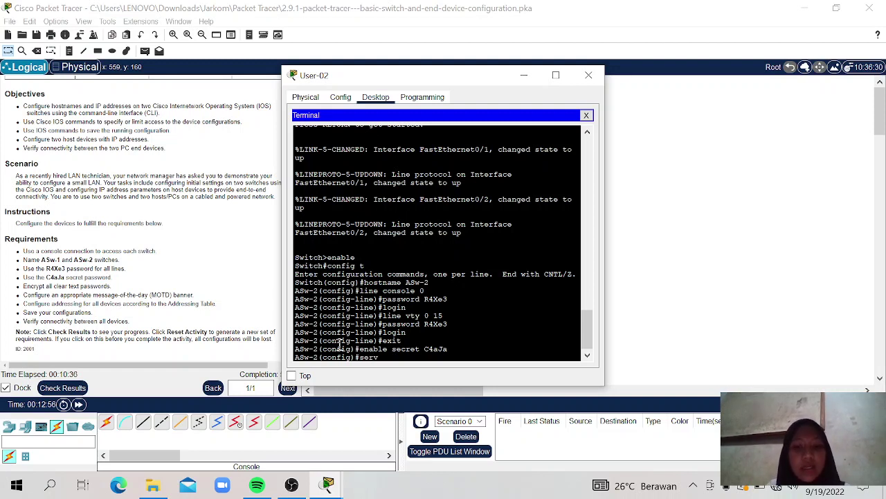
{"action": "type", "text": "ice"}
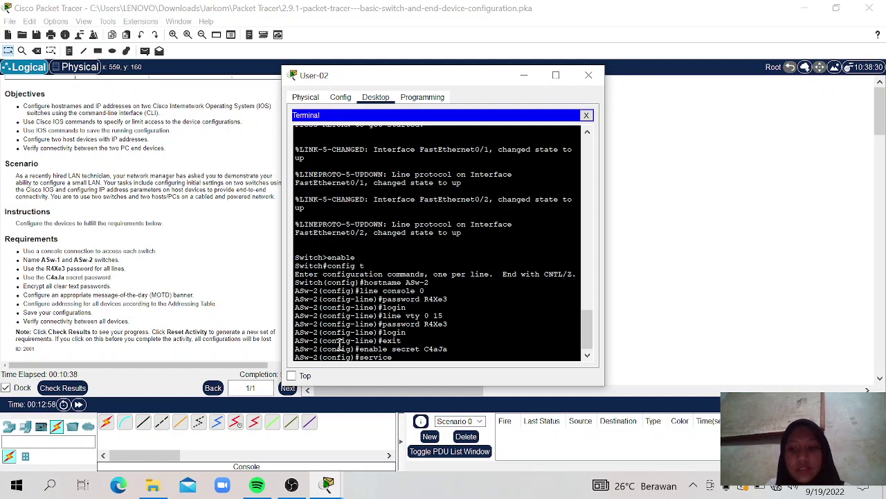
{"action": "type", "text": " pass"}
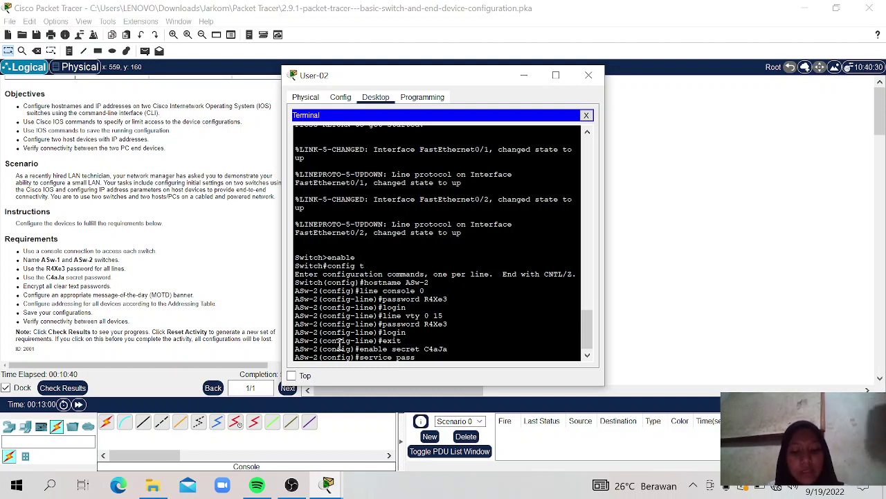
{"action": "type", "text": "word"}
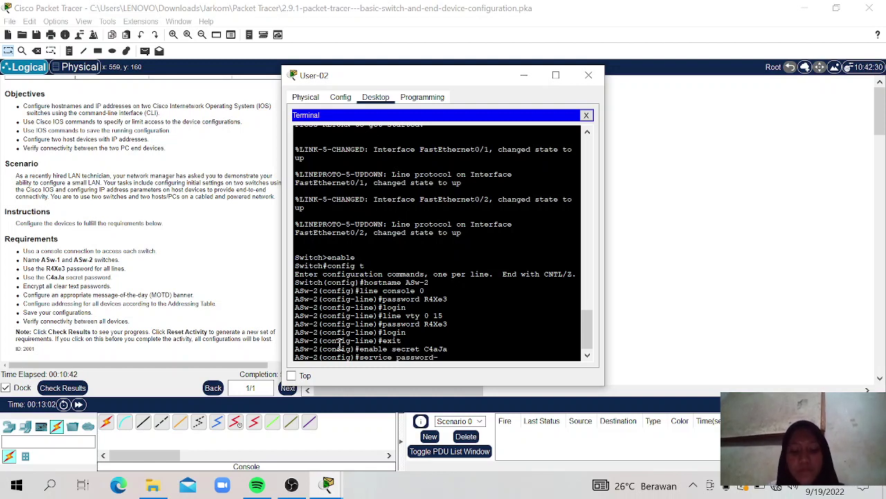
{"action": "type", "text": "-encry"}
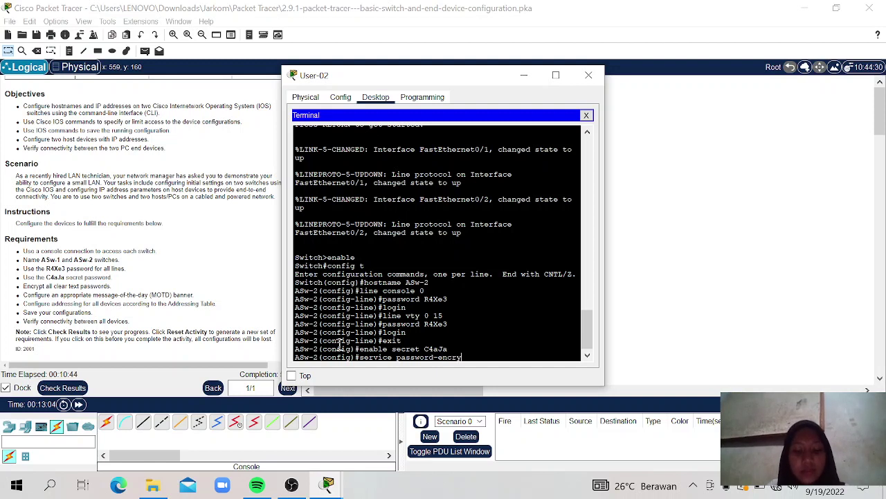
{"action": "type", "text": "ption"}
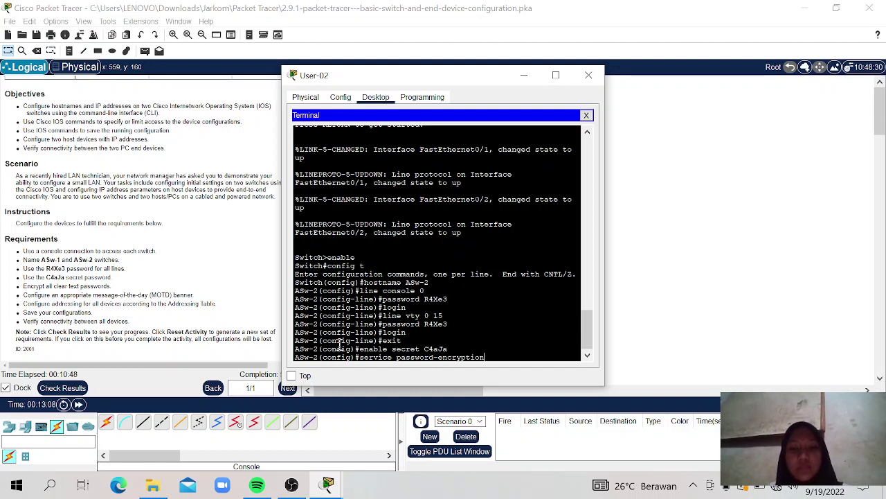
{"action": "key", "text": "Return"}
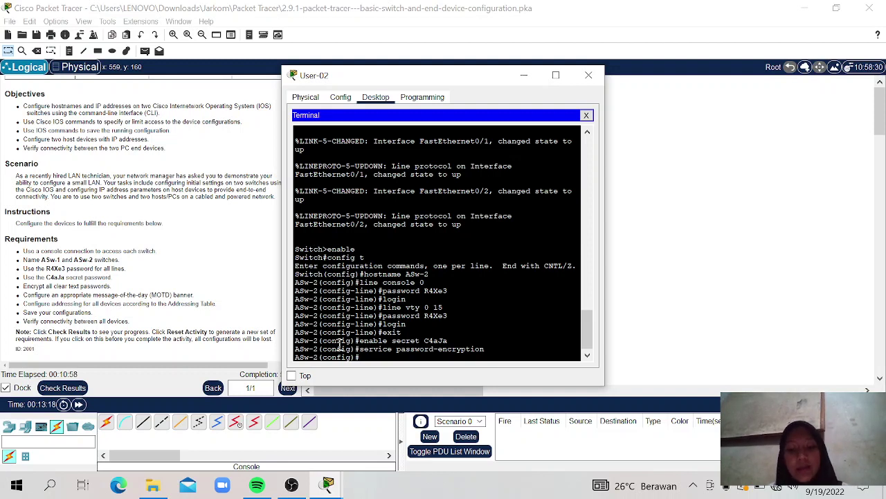
{"action": "type", "text": "banne"}
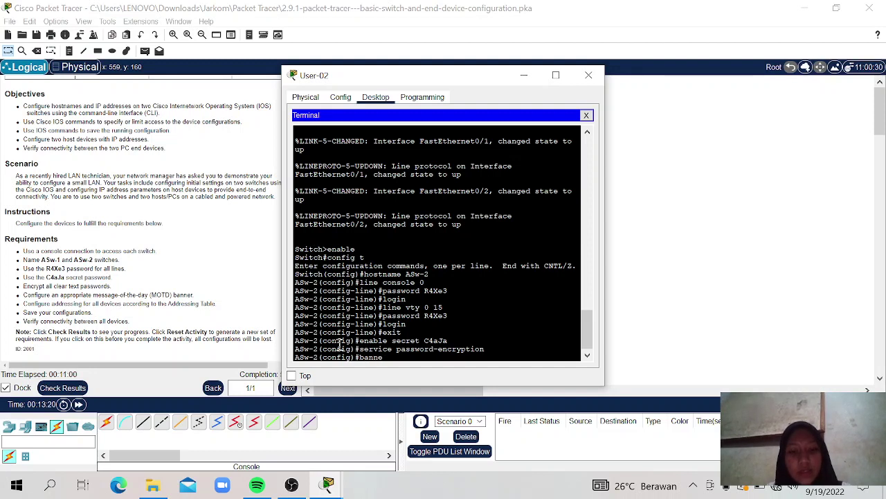
{"action": "type", "text": "r mot"}
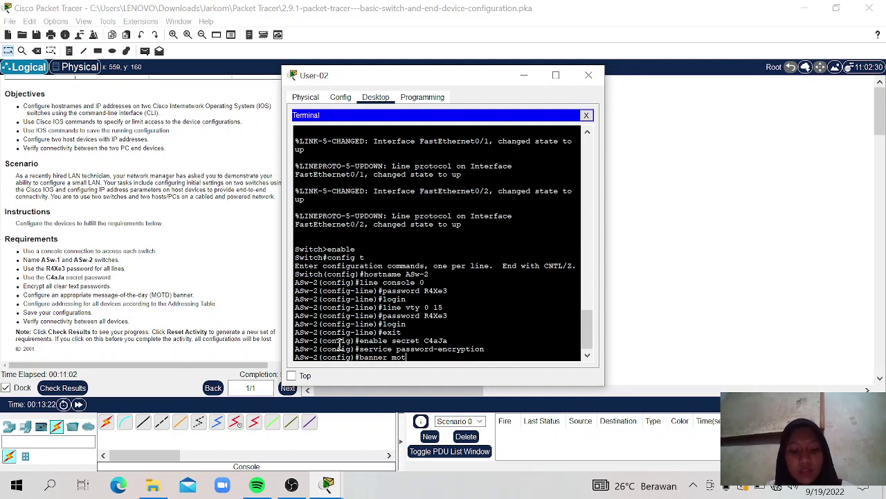
{"action": "type", "text": "d \""}
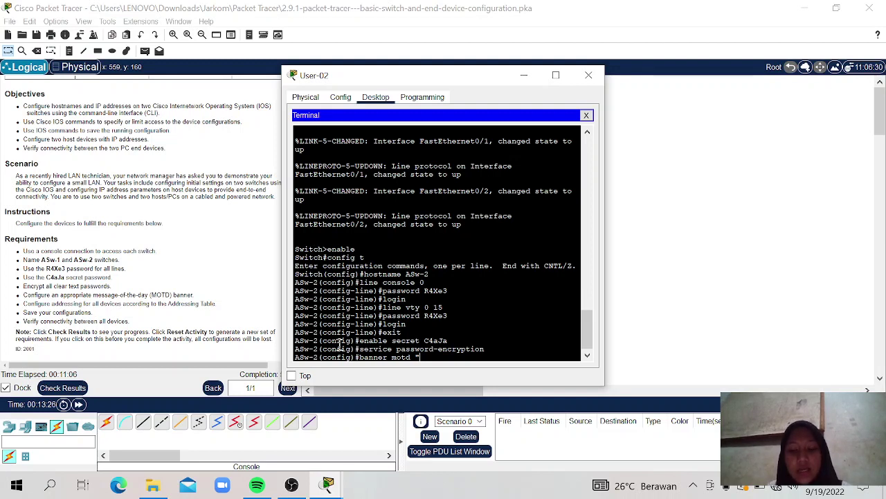
{"action": "type", "text": "Akses"}
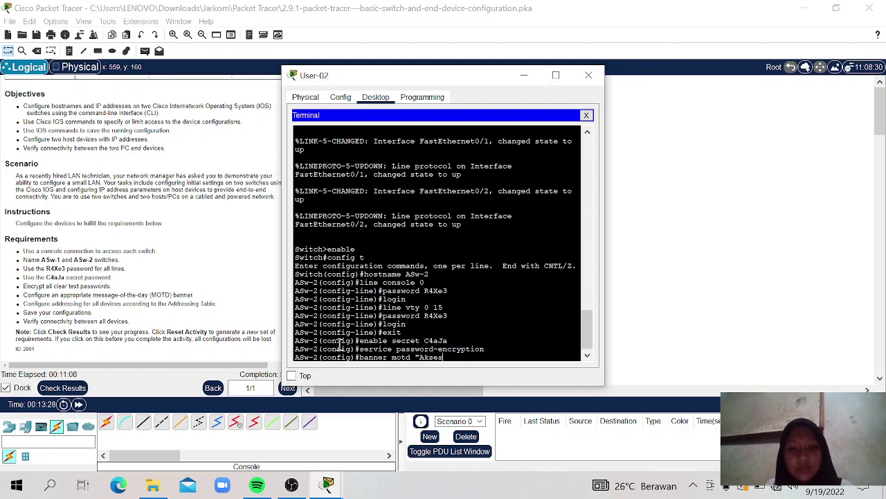
{"action": "type", "text": " tid"}
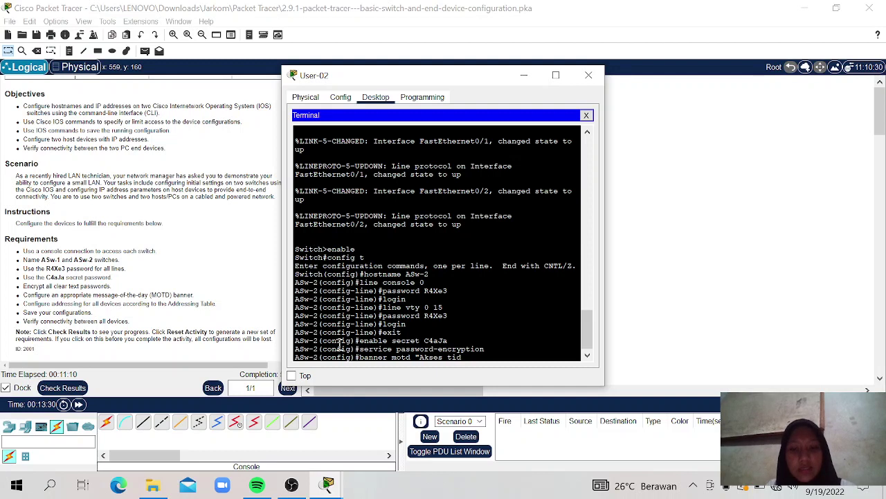
{"action": "type", "text": "ak sah d"}
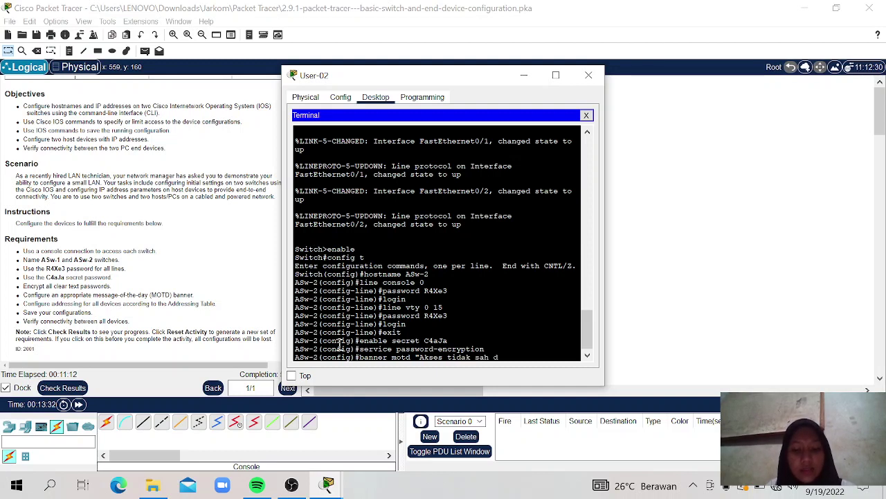
{"action": "type", "text": "ilarang\""}
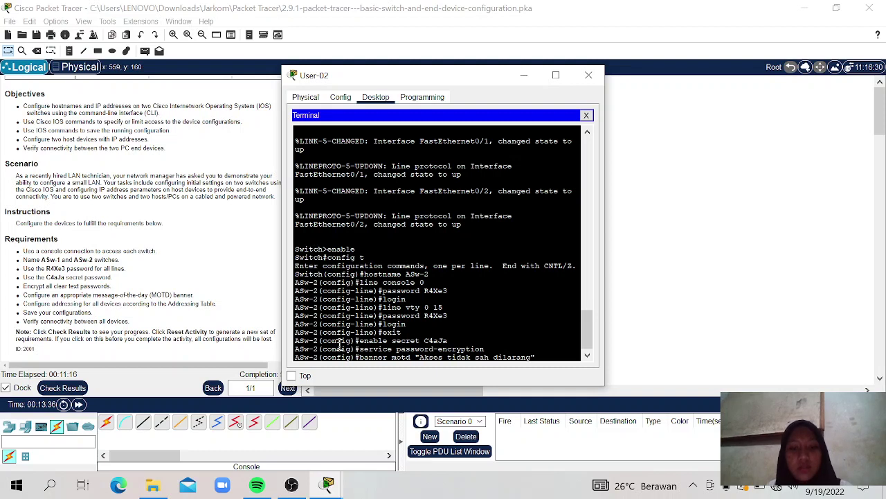
Step: Apply the MOTD banner "Akses tidak sah dilarang" on ASw-2
{"action": "key", "text": "Return"}
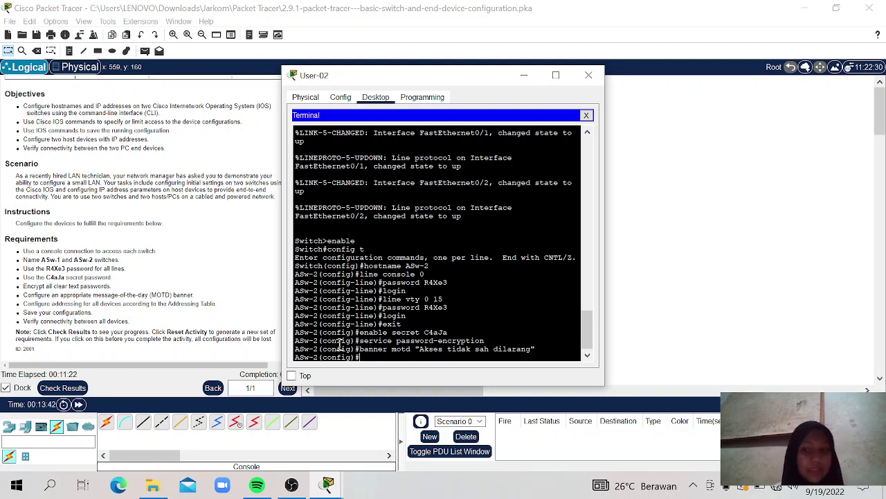
Step: Check the Addressing Table, enter interface vlan 1 on ASw-2, and begin the ip address command
{"action": "type", "text": "int"}
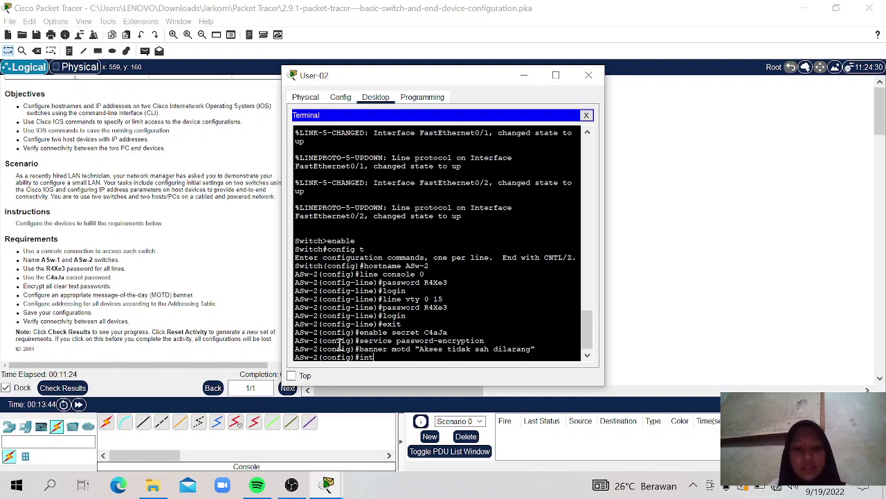
{"action": "type", "text": " vlan 1"}
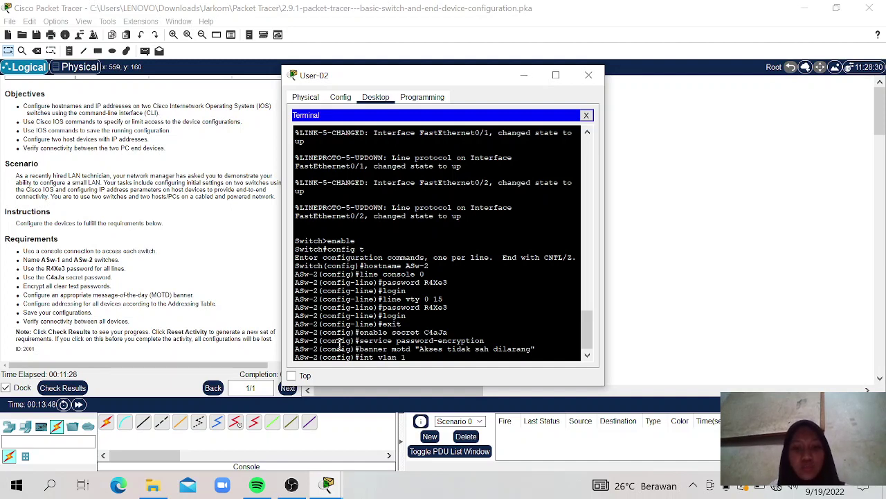
{"action": "left_click_drag", "start_coordinate": [430, 78], "coordinate": [561, 75]}
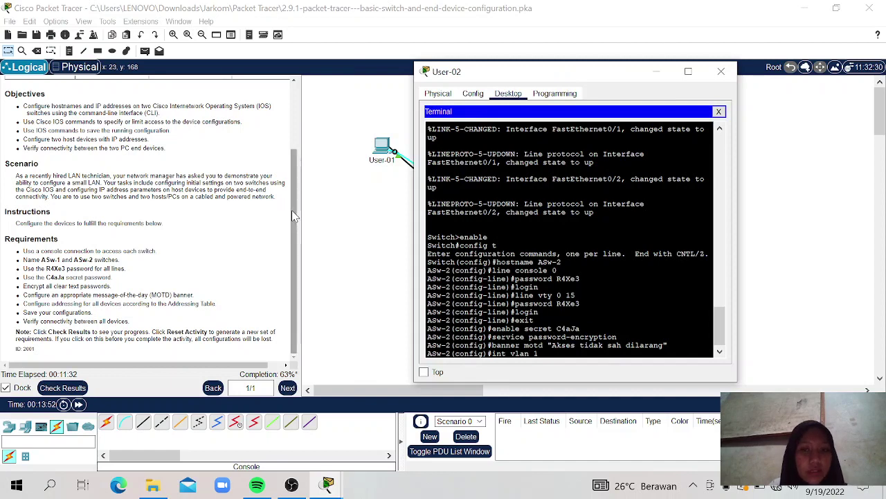
{"action": "left_click_drag", "start_coordinate": [291, 209], "coordinate": [294, 145]}
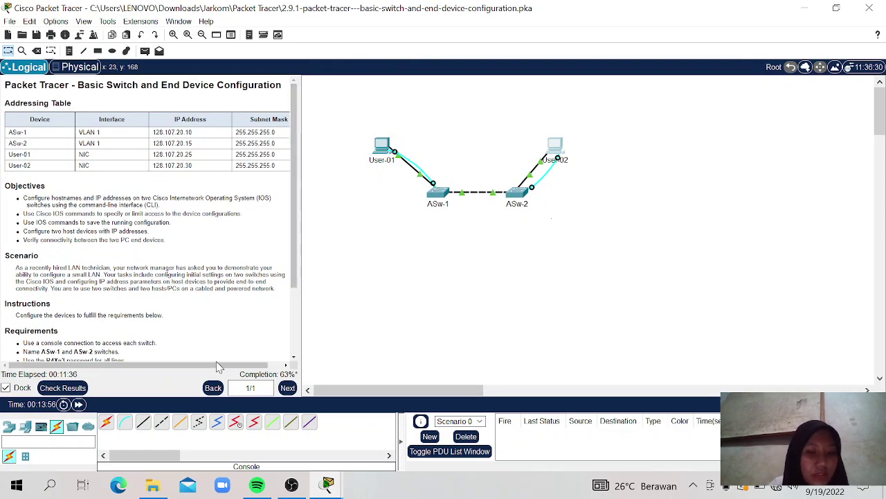
{"action": "scroll", "coordinate": [293, 254], "scroll_direction": "down", "scroll_amount": 3}
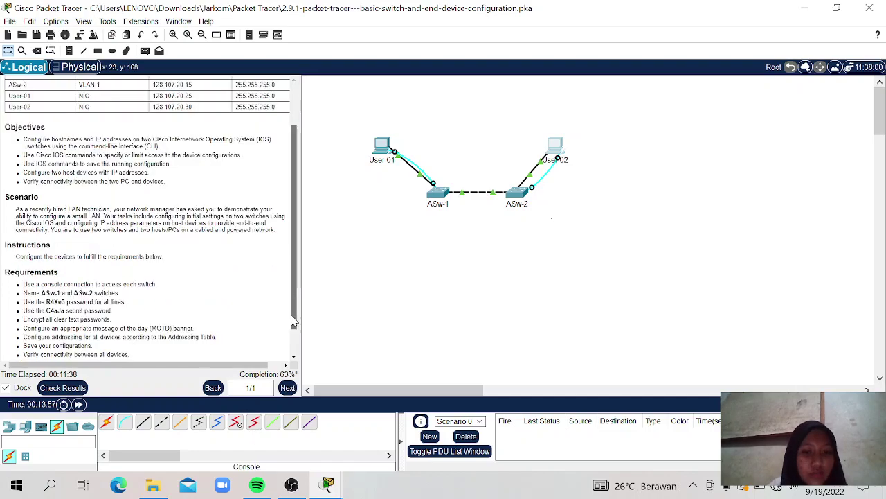
{"action": "mouse_move", "coordinate": [326, 482]}
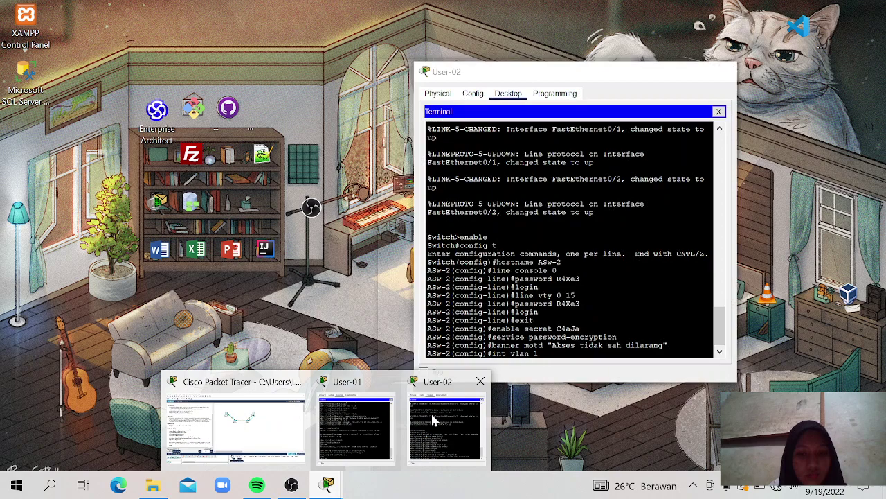
{"action": "left_click", "coordinate": [431, 411]}
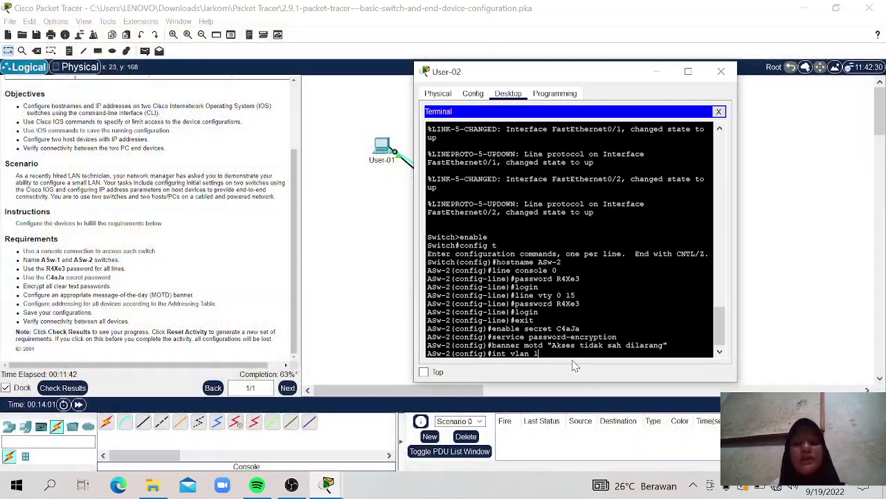
{"action": "key", "text": "Return"}
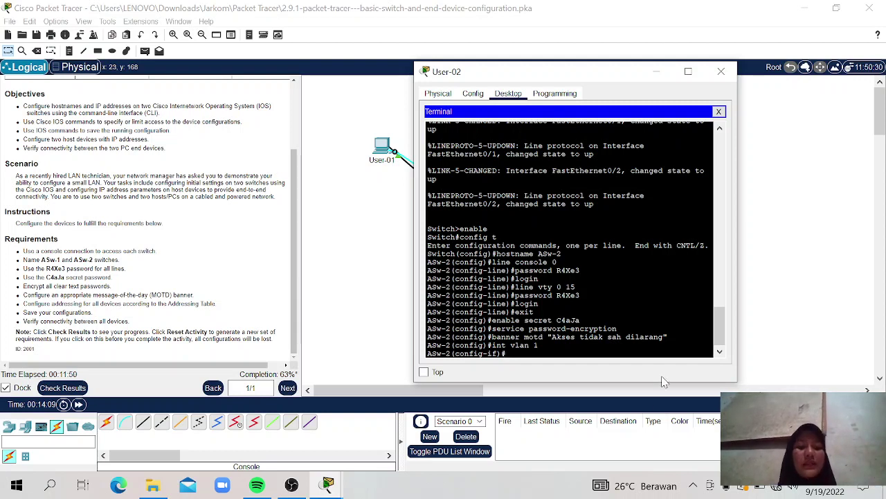
{"action": "type", "text": "i"}
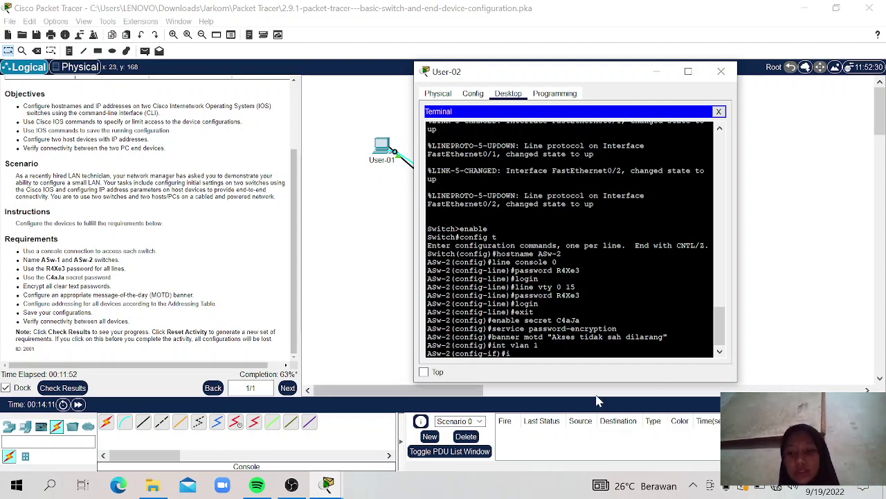
{"action": "type", "text": "p address"}
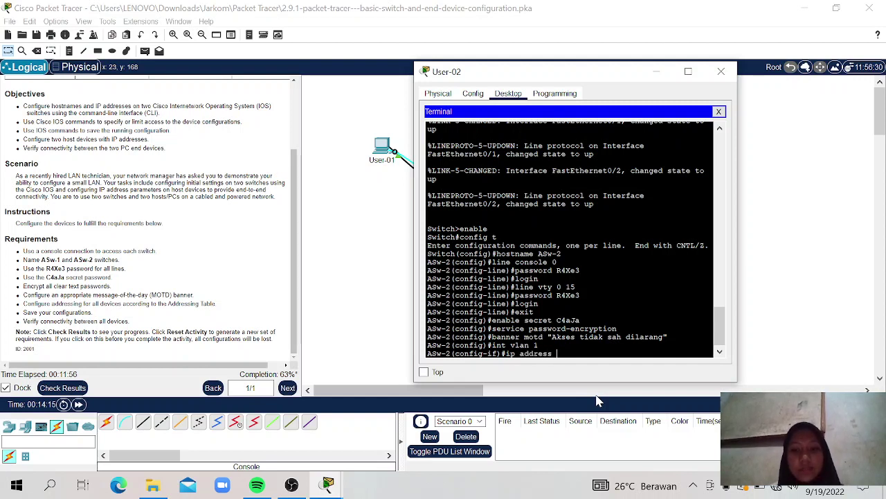
Step: Assign VLAN 1 the address 128.107.20.15 255.255.255.0 and enable it with no shutdown
{"action": "left_click", "coordinate": [294, 315]}
{"action": "scroll", "coordinate": [294, 315], "scroll_direction": "up", "scroll_amount": 3}
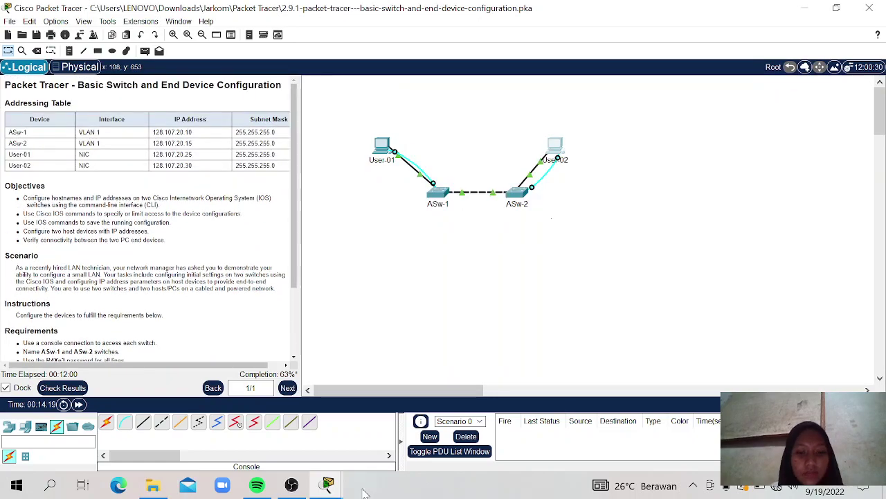
{"action": "mouse_move", "coordinate": [331, 488]}
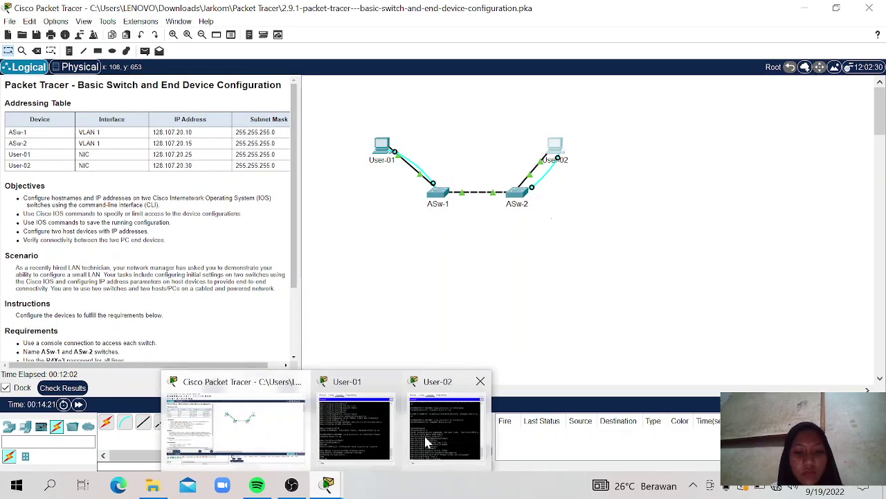
{"action": "left_click", "coordinate": [449, 377]}
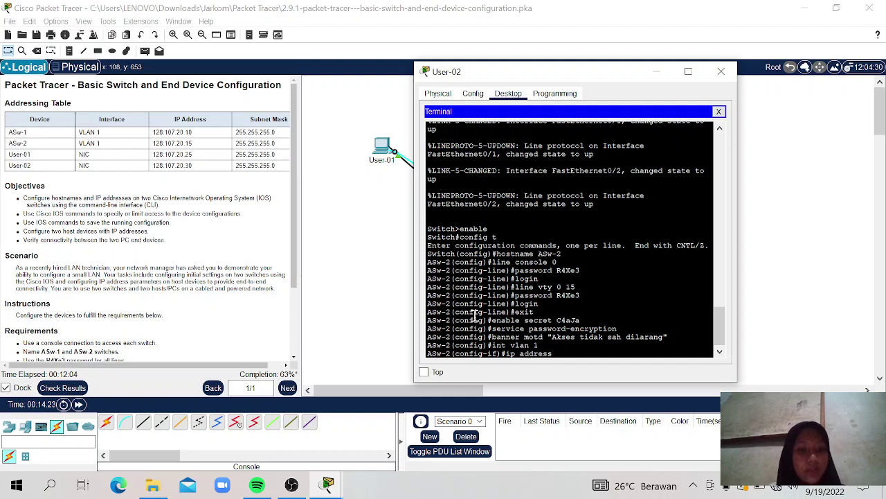
{"action": "type", "text": "128.1"}
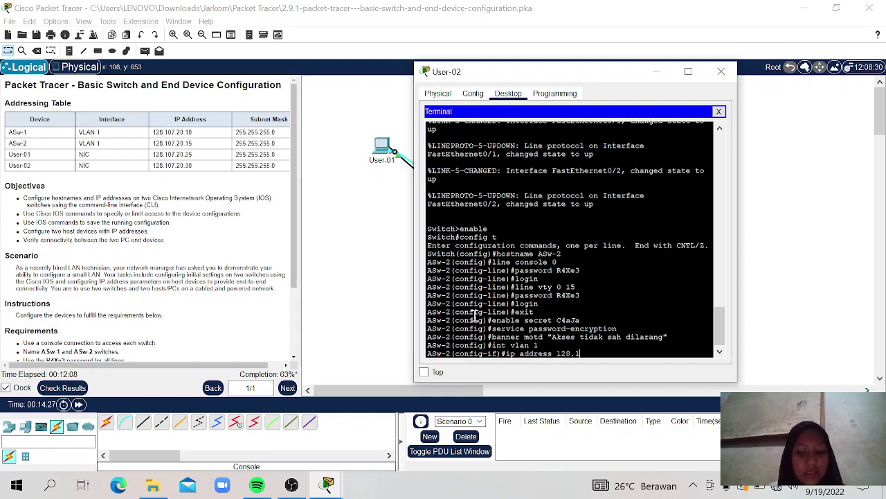
{"action": "type", "text": "07."}
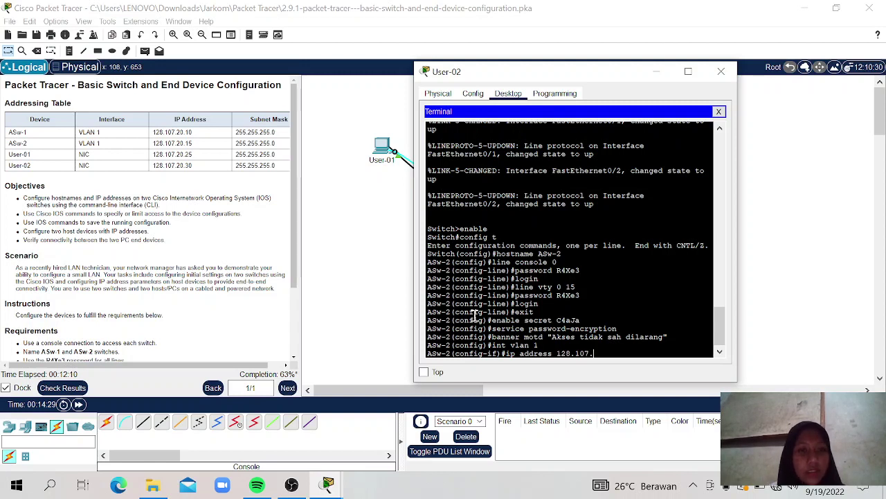
{"action": "type", "text": "20"}
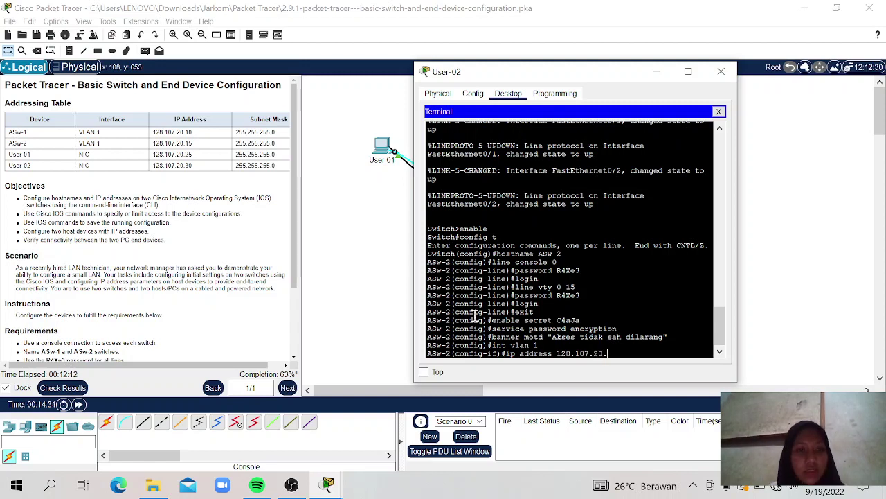
{"action": "type", "text": ".15"}
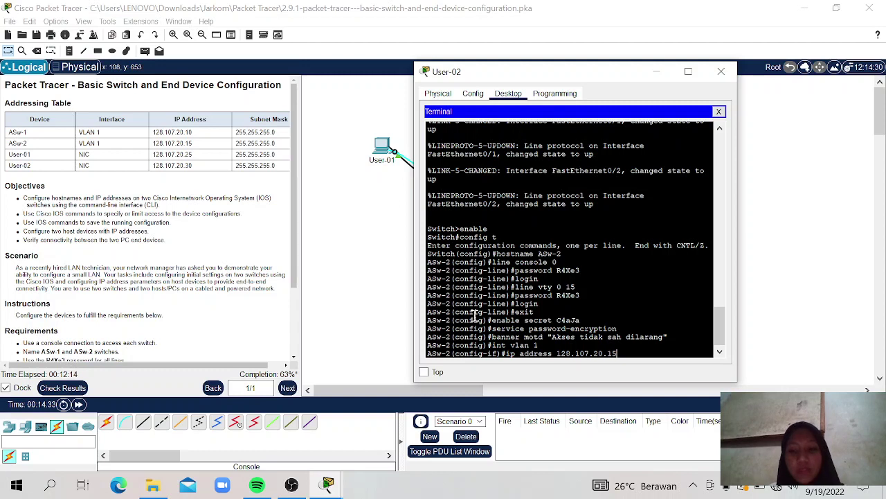
{"action": "type", "text": " 2"}
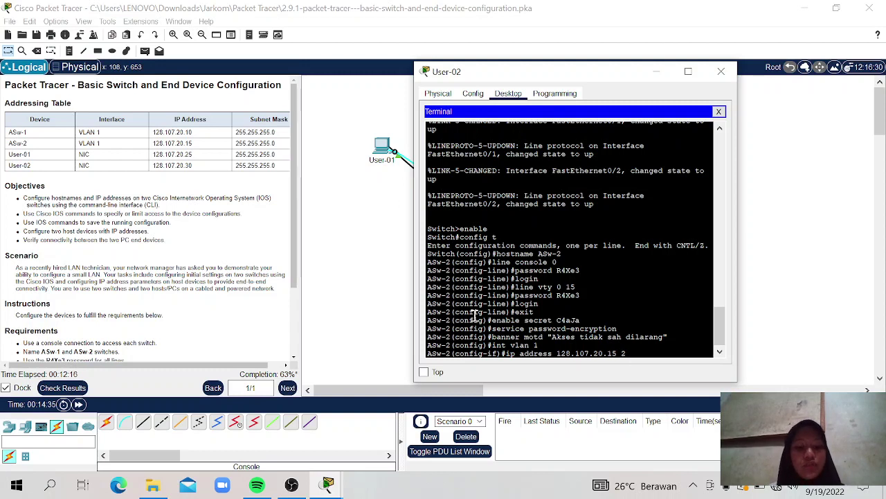
{"action": "type", "text": "55.2"}
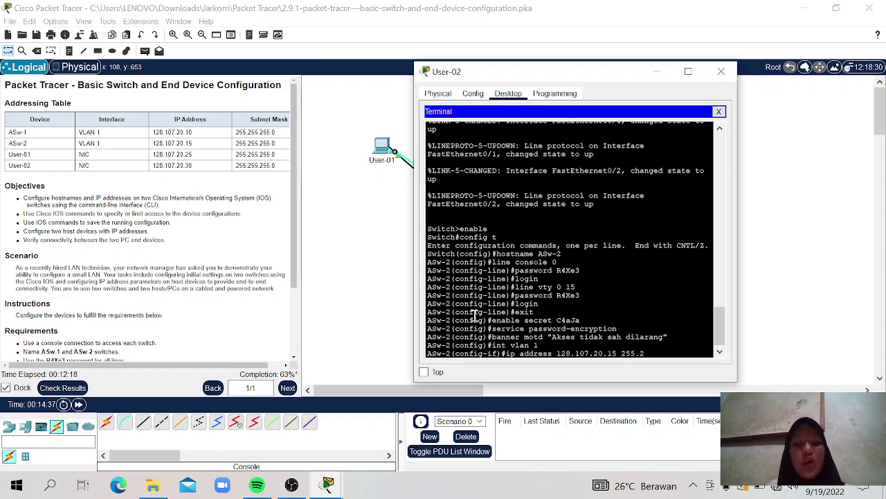
{"action": "type", "text": "55"}
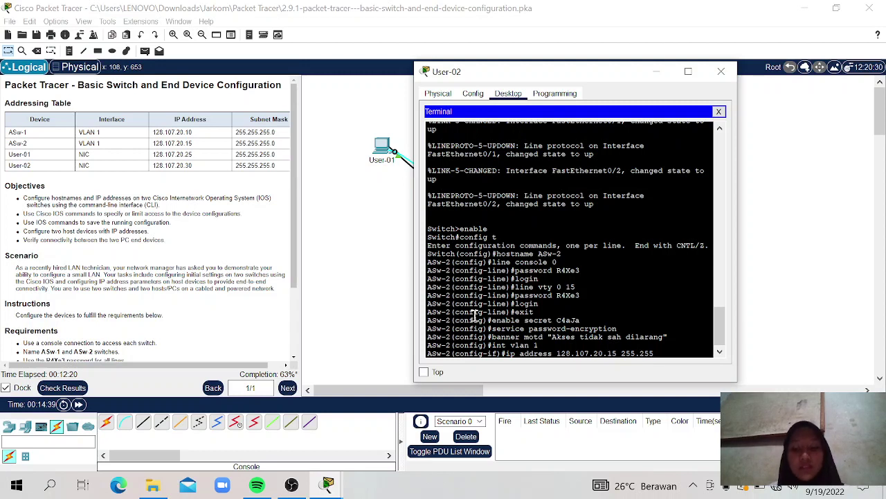
{"action": "type", "text": ".255"}
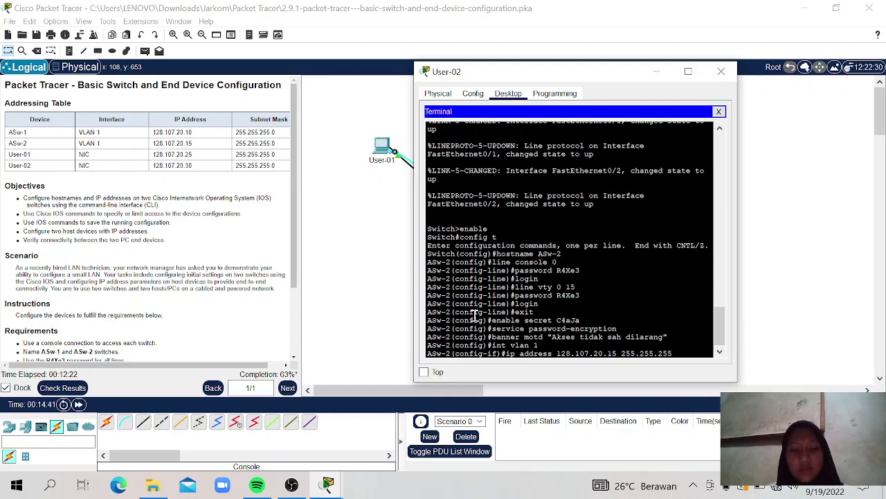
{"action": "type", "text": ".0"}
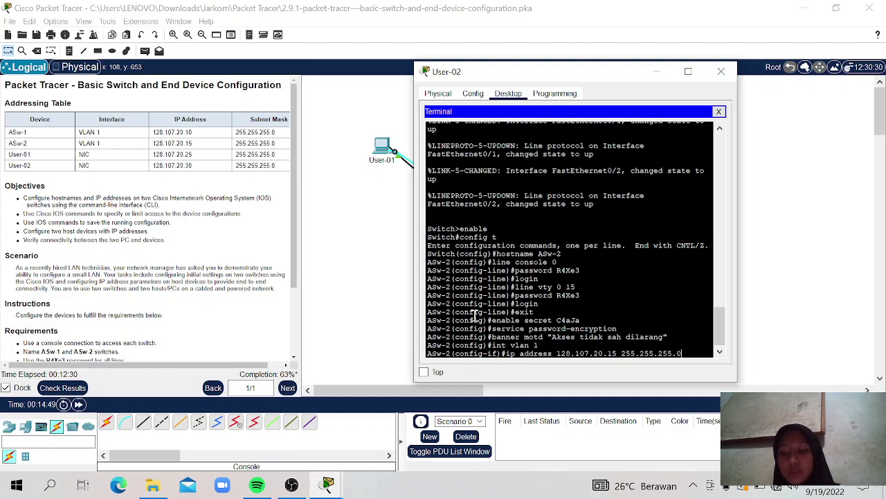
{"action": "key", "text": "Return"}
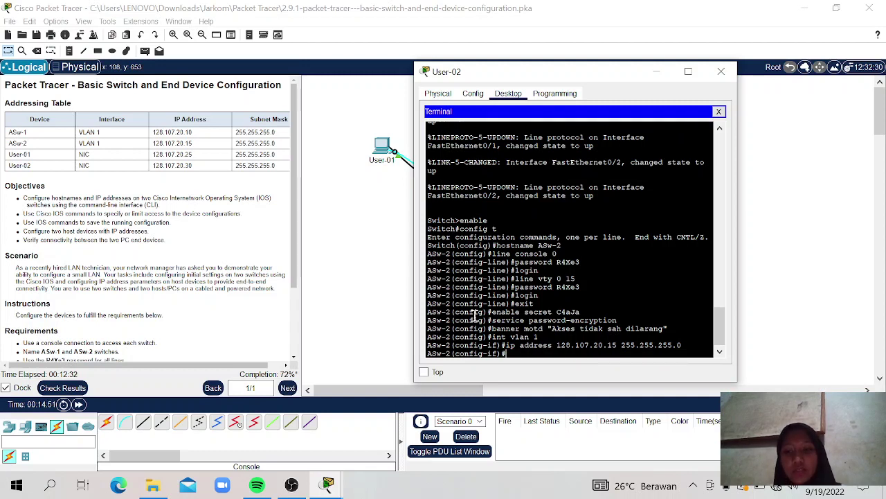
{"action": "type", "text": "no"}
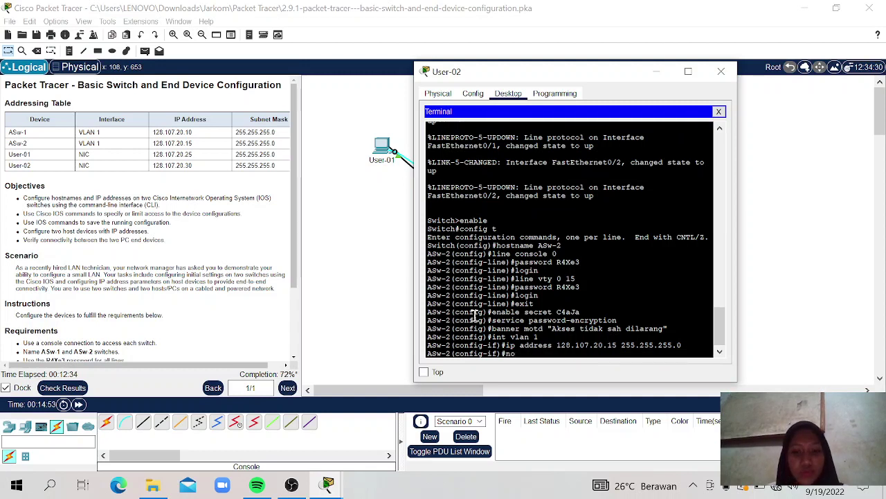
{"action": "type", "text": " shut"}
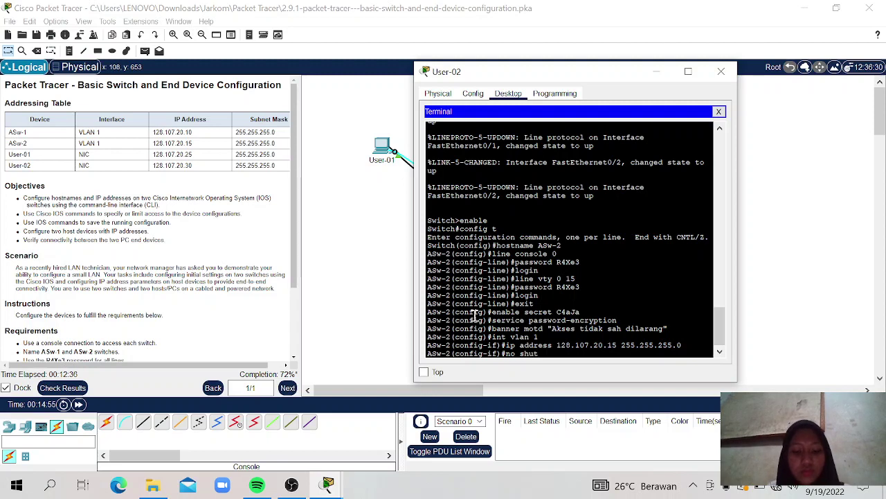
{"action": "type", "text": "down"}
{"action": "key", "text": "Return"}
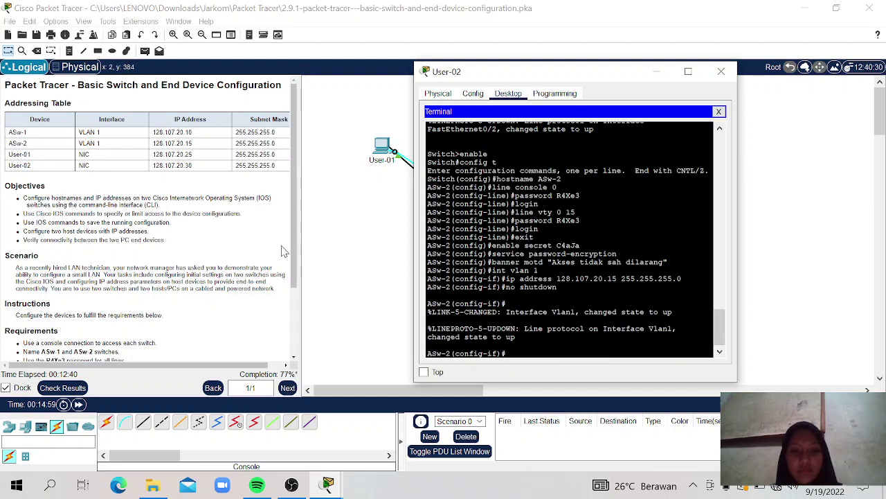
Step: Return the ASw-2 console to the ASw-2# privileged prompt with two exit commands
{"action": "left_click_drag", "start_coordinate": [296, 271], "coordinate": [295, 338]}
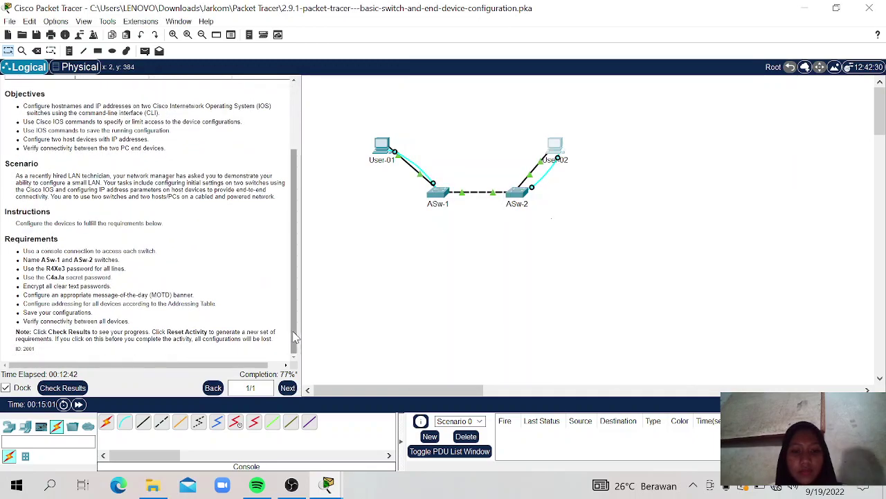
{"action": "mouse_move", "coordinate": [328, 485]}
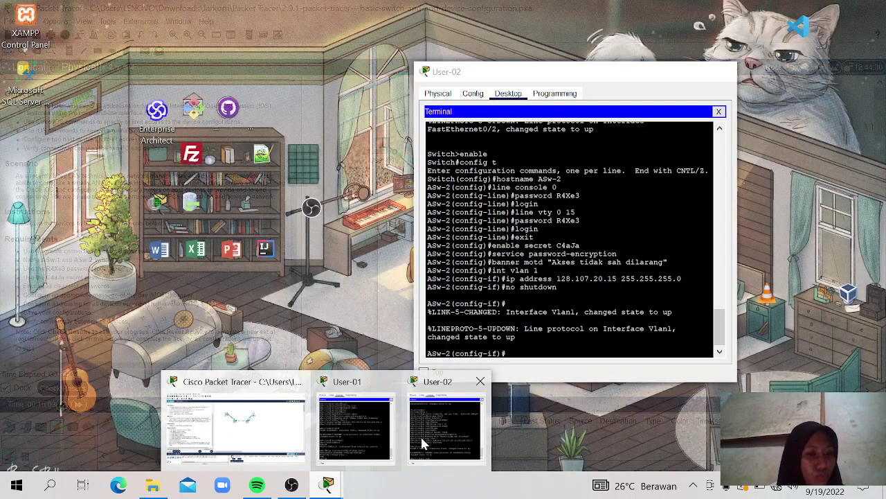
{"action": "left_click", "coordinate": [420, 434]}
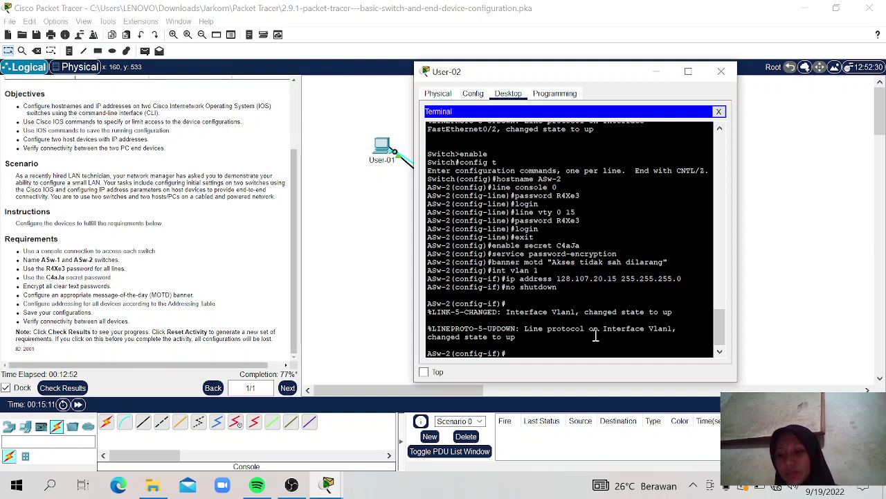
{"action": "type", "text": "exi"}
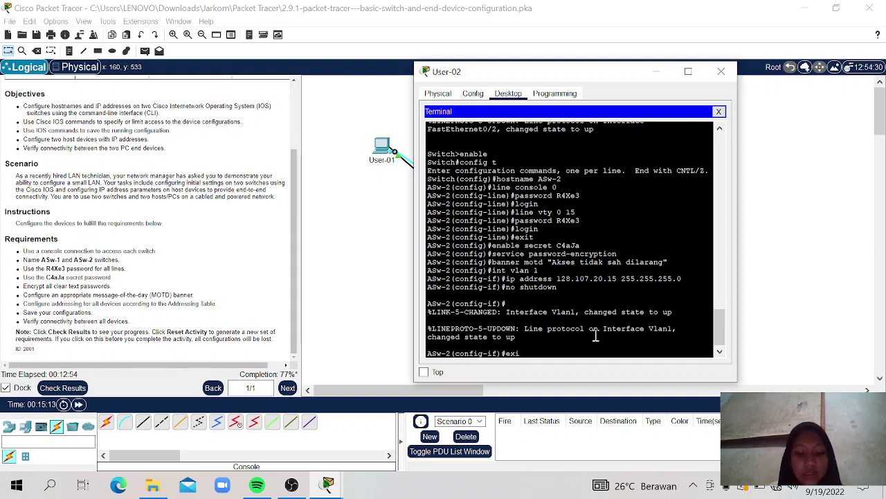
{"action": "type", "text": "t"}
{"action": "key", "text": "Return"}
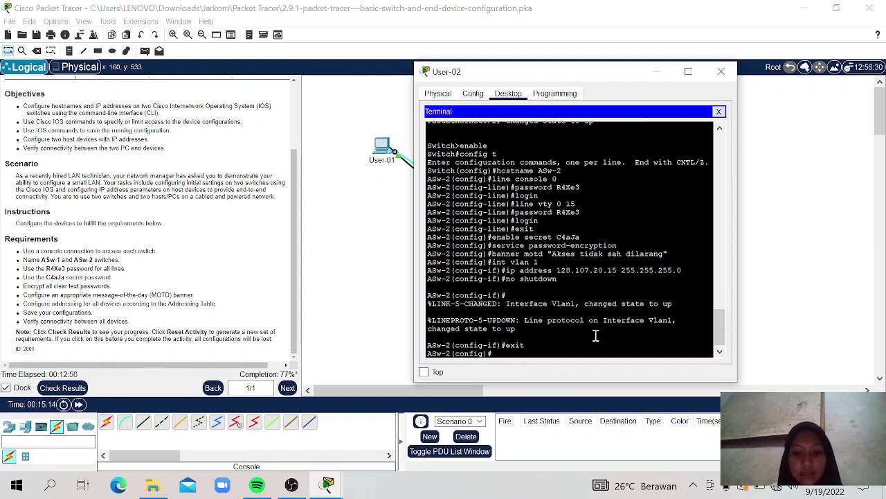
{"action": "type", "text": "exit"}
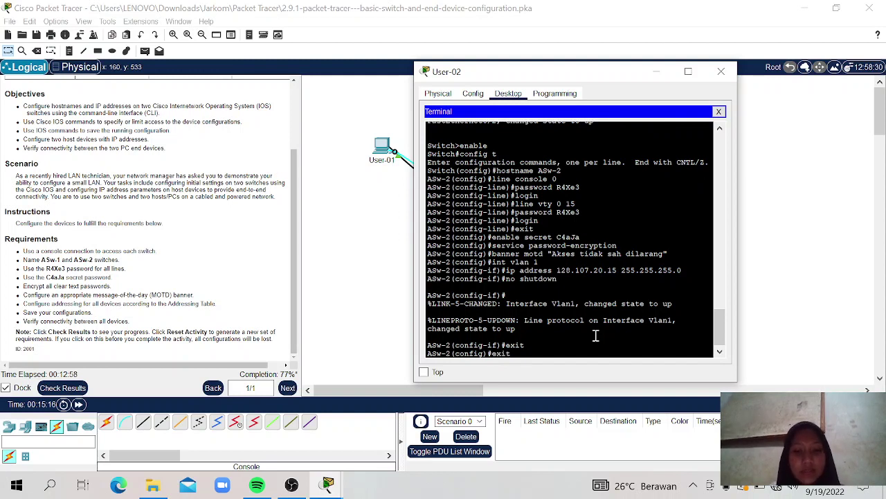
{"action": "key", "text": "Return"}
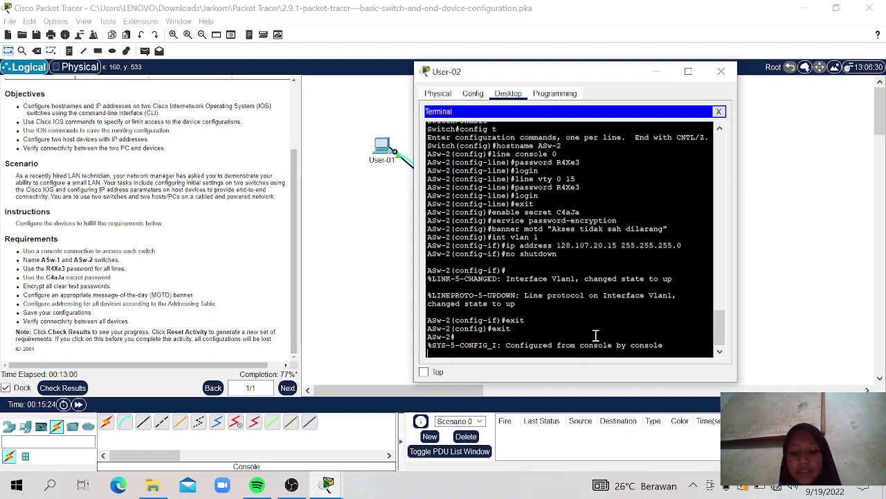
Step: Save ASw-2's running-config to startup-config, accepting the default startup-config filename
{"action": "type", "text": "cop"}
{"action": "key", "text": "BackSpace"}
{"action": "key", "text": "BackSpace"}
{"action": "key", "text": "BackSpace"}
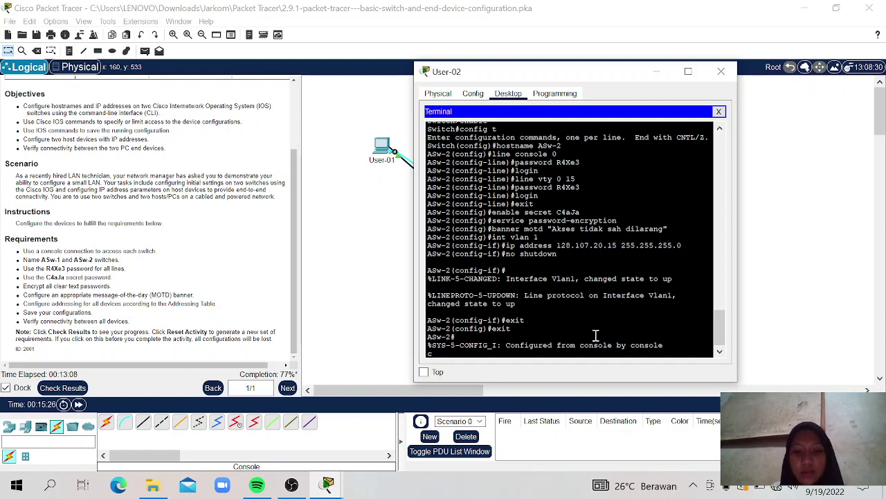
{"action": "key", "text": "Return"}
{"action": "type", "text": "copy"}
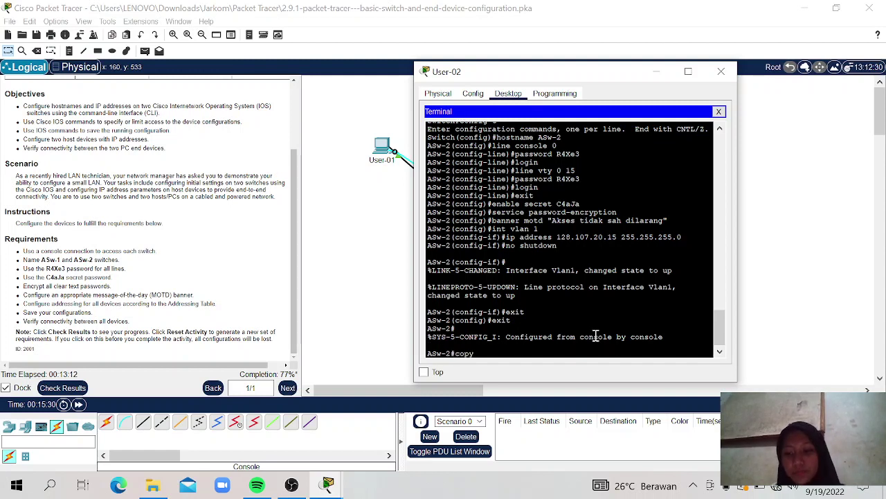
{"action": "type", "text": " ru"}
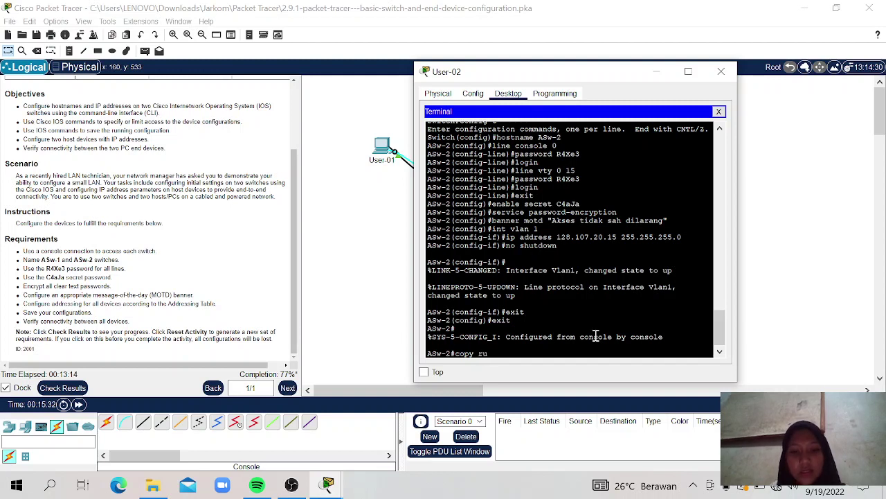
{"action": "type", "text": "nning-"}
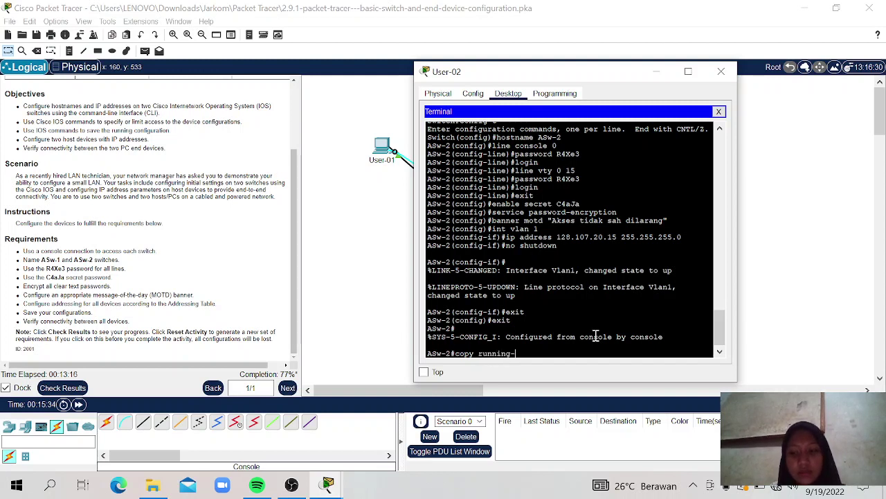
{"action": "type", "text": "con"}
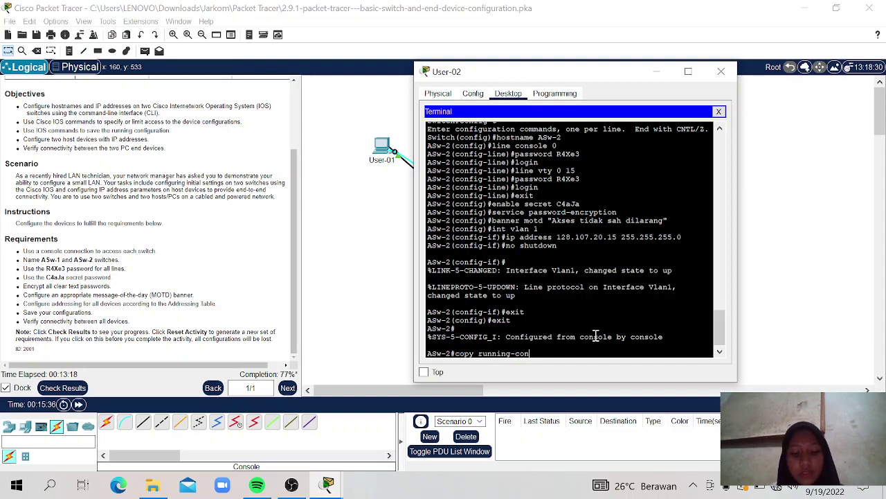
{"action": "type", "text": "fig startup"}
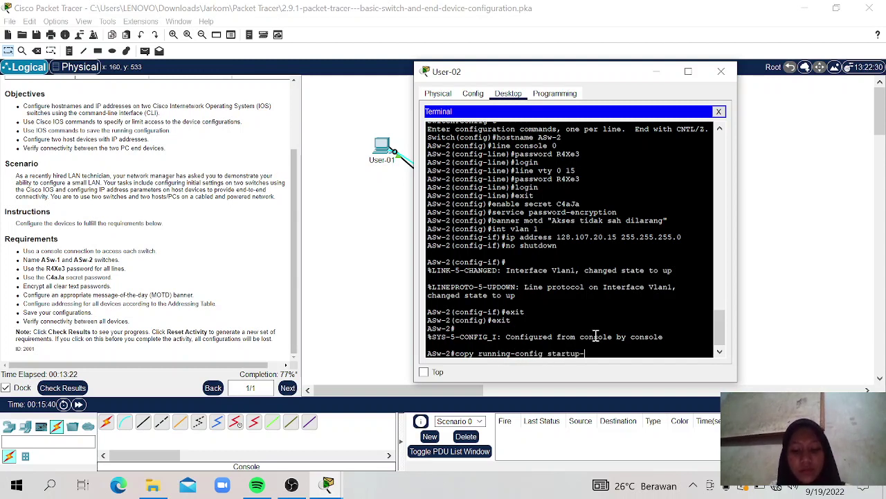
{"action": "type", "text": "-config"}
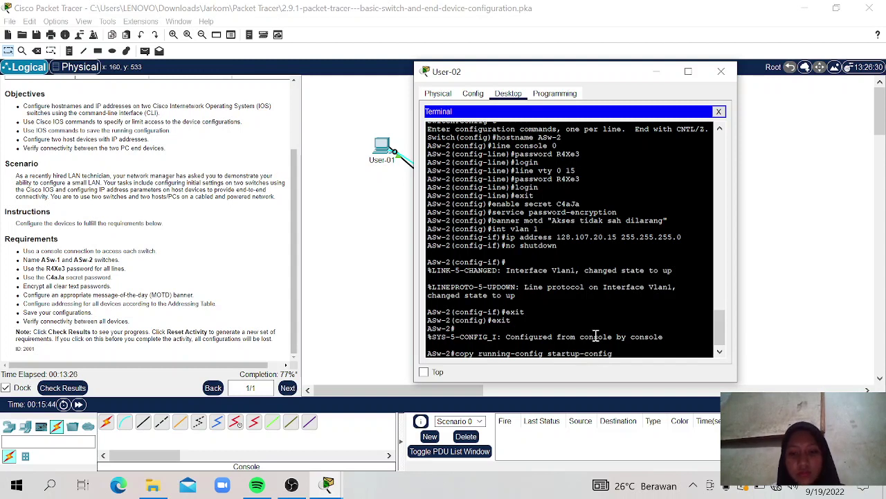
{"action": "key", "text": "Return"}
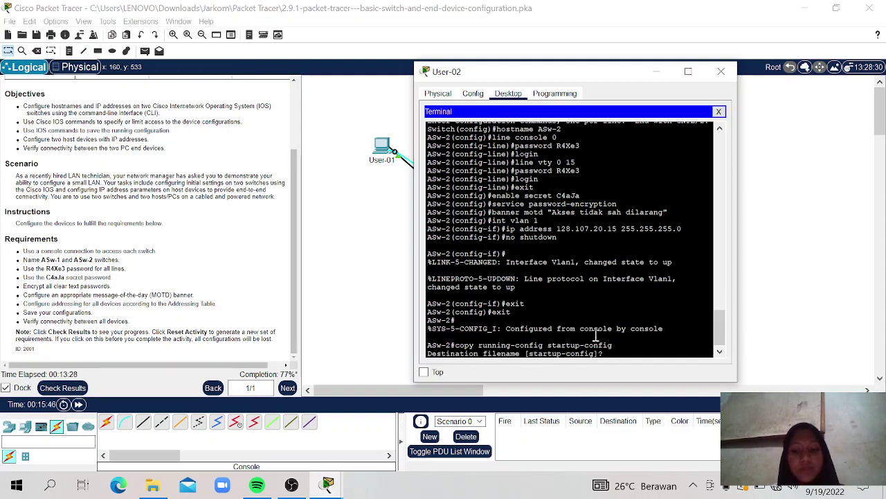
{"action": "key", "text": "Return"}
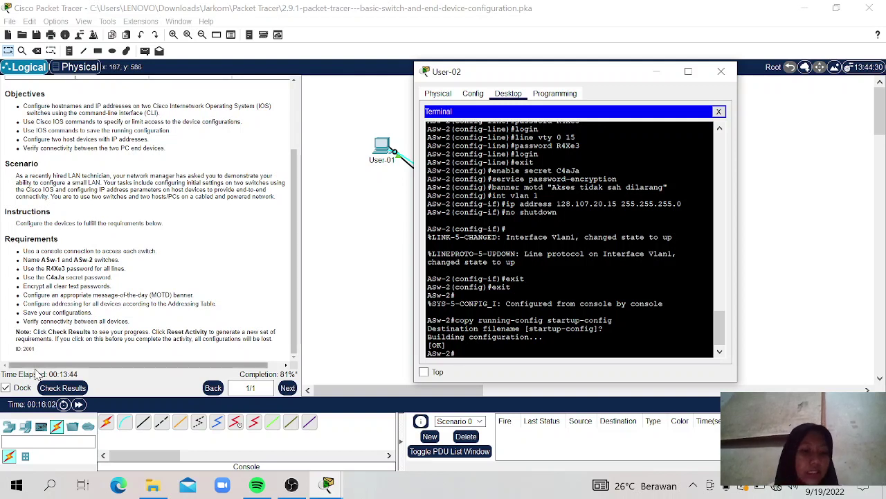
Step: Review the Assessment Items at 56/88, with User-01 and User-02 addressing marked incorrect
{"action": "left_click", "coordinate": [62, 387]}
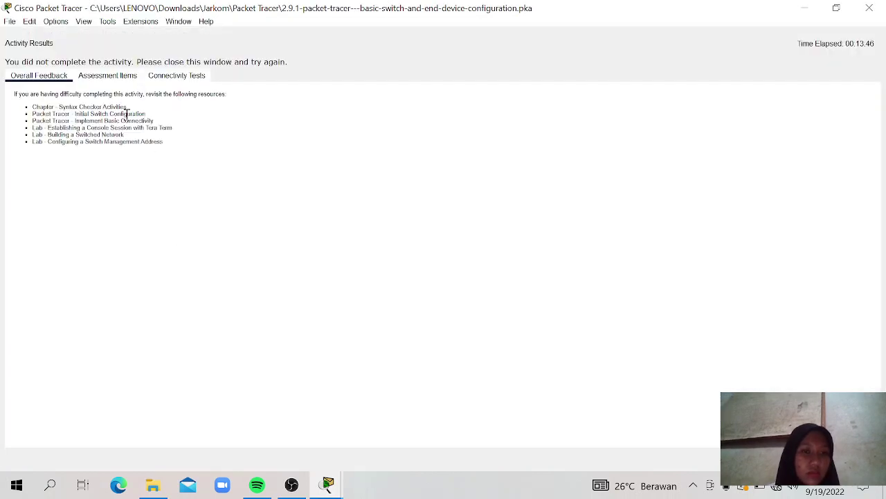
{"action": "left_click", "coordinate": [108, 81]}
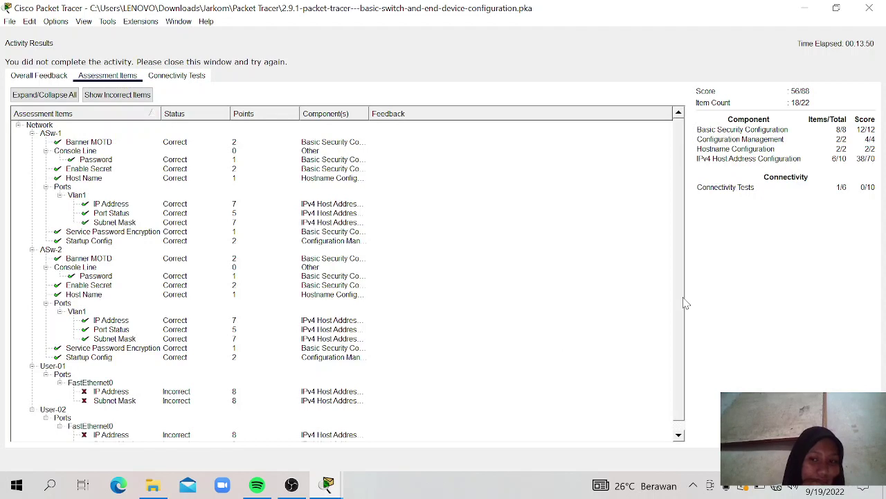
{"action": "scroll", "coordinate": [682, 321], "scroll_direction": "down", "scroll_amount": 1}
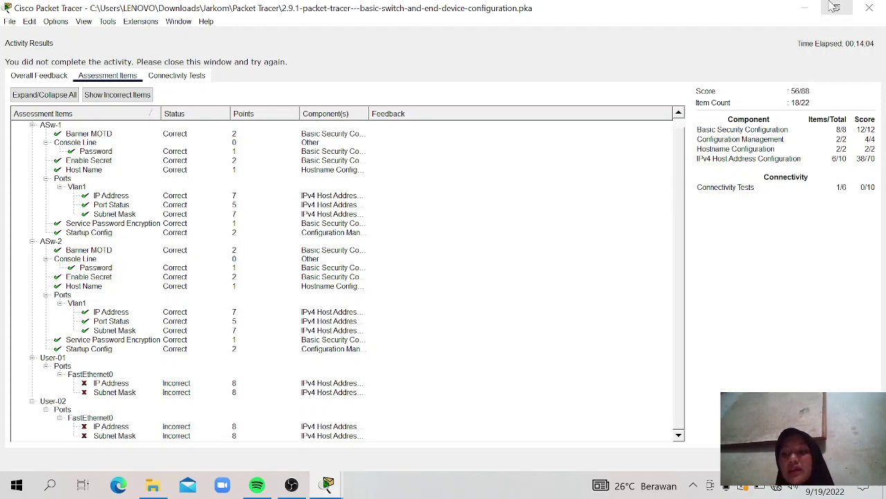
Step: Open User-01's IP Configuration and look up its address in the Addressing Table
{"action": "left_click", "coordinate": [870, 8]}
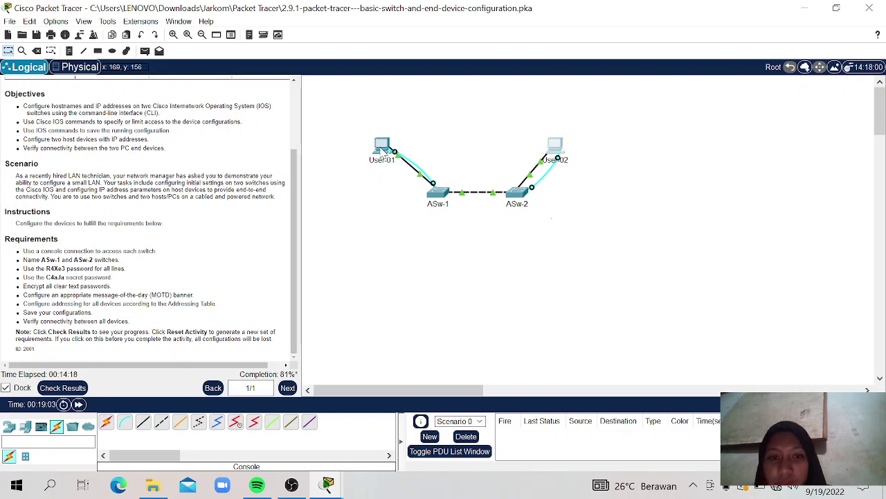
{"action": "left_click", "coordinate": [381, 149]}
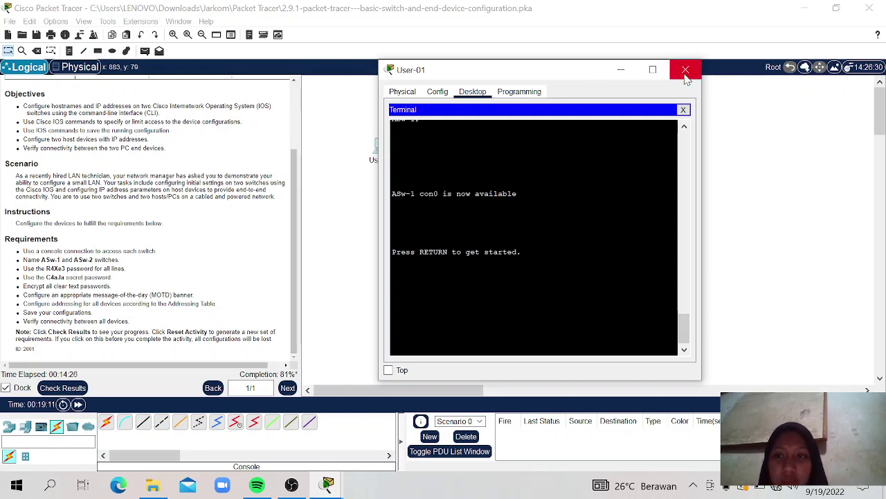
{"action": "left_click", "coordinate": [686, 73]}
{"action": "left_click", "coordinate": [385, 149]}
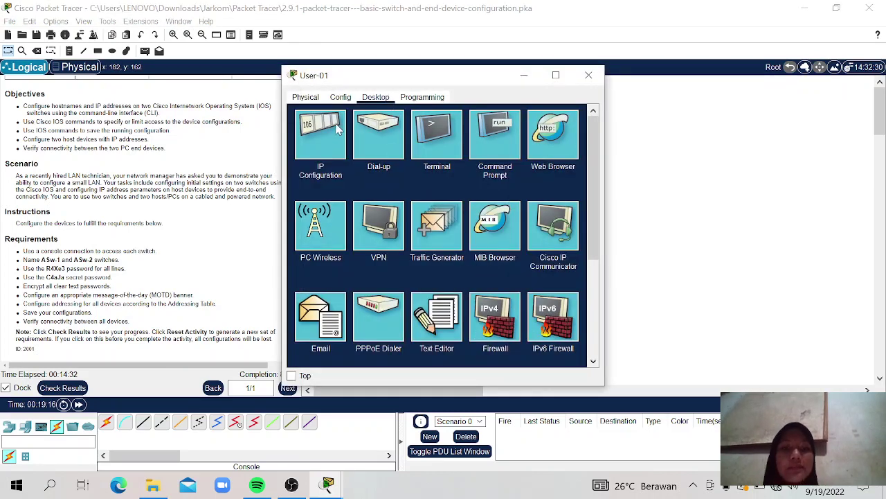
{"action": "left_click", "coordinate": [322, 132]}
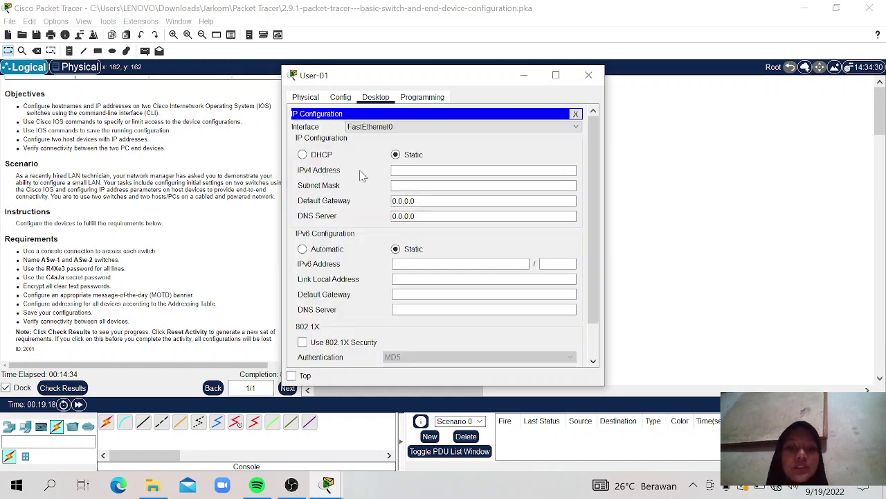
{"action": "left_click", "coordinate": [405, 170]}
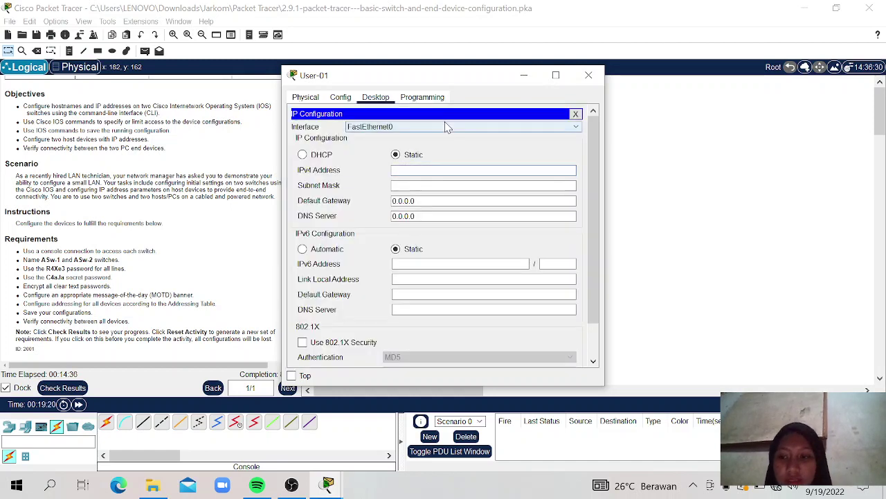
{"action": "left_click_drag", "start_coordinate": [441, 76], "coordinate": [566, 70]}
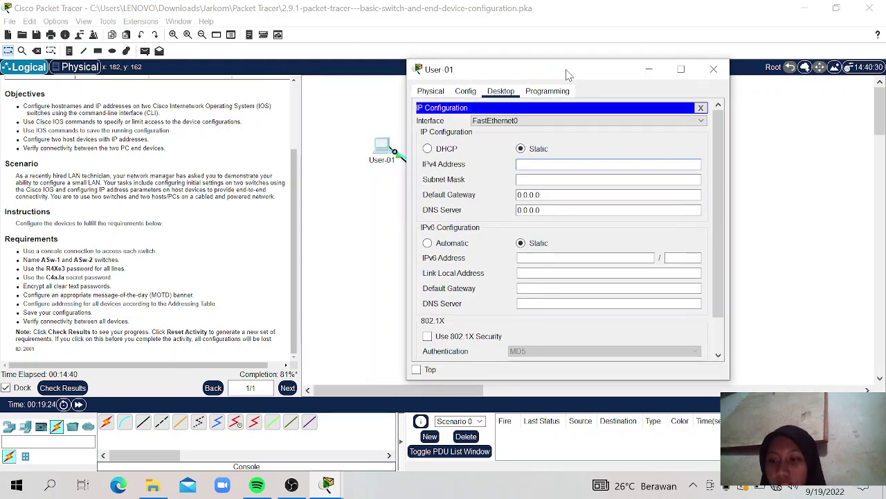
{"action": "left_click", "coordinate": [293, 191]}
{"action": "scroll", "coordinate": [293, 192], "scroll_direction": "up", "scroll_amount": 3}
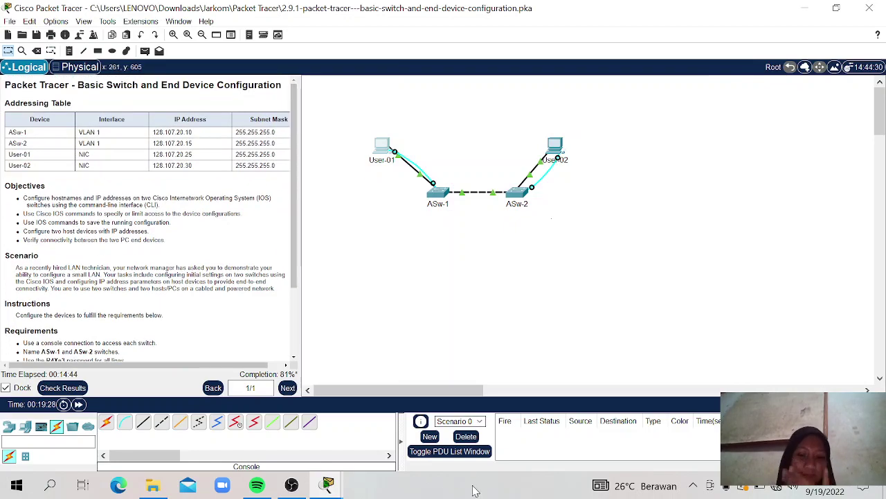
{"action": "mouse_move", "coordinate": [340, 485]}
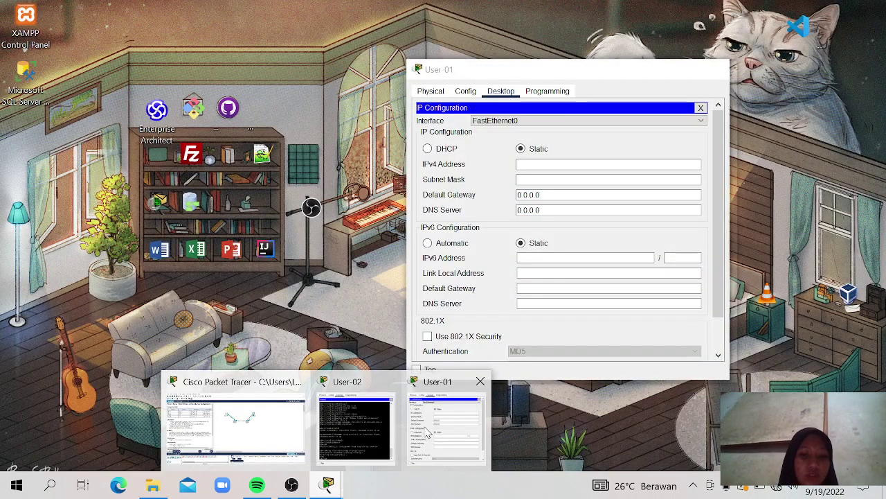
{"action": "left_click", "coordinate": [428, 434]}
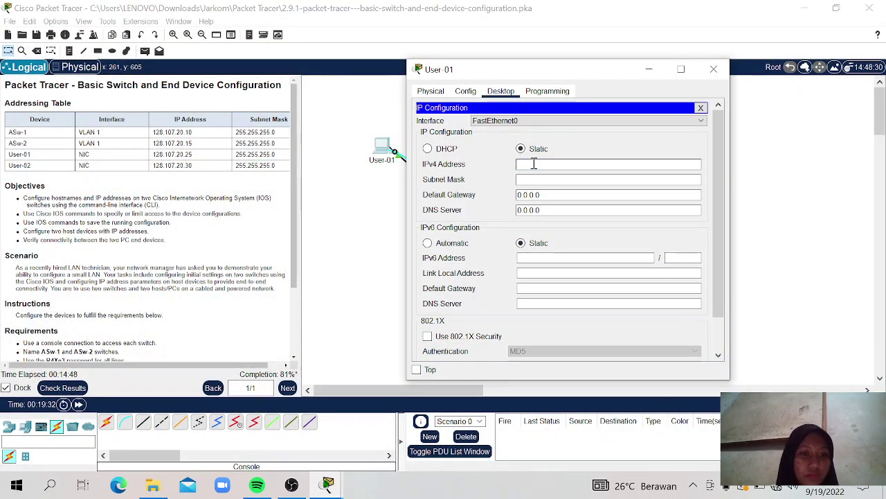
Step: Enter IPv4 128.107.20.25 with mask 255.255.0.0 on User-01 and close its window
{"action": "left_click", "coordinate": [534, 164]}
{"action": "type", "text": "12"}
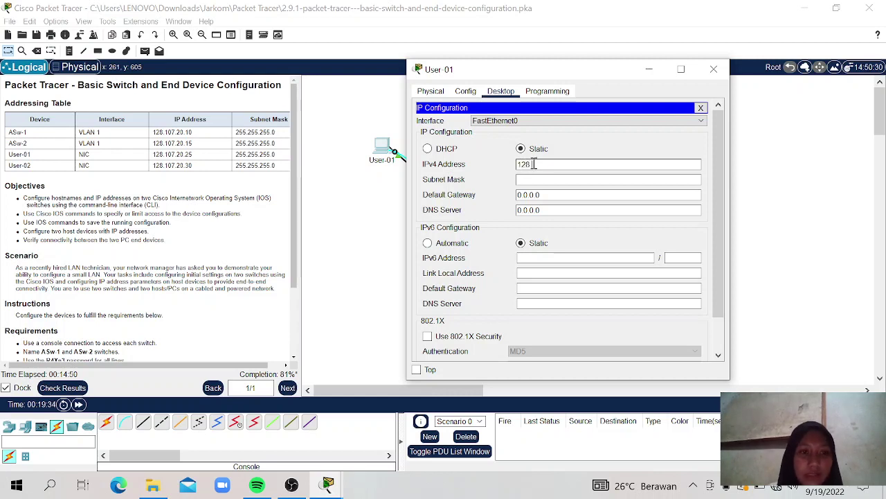
{"action": "type", "text": "8.107"}
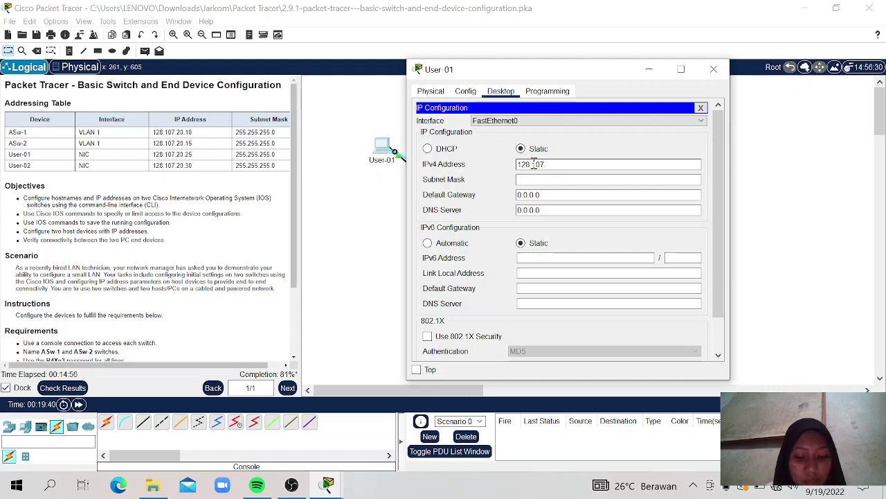
{"action": "type", "text": ".20"}
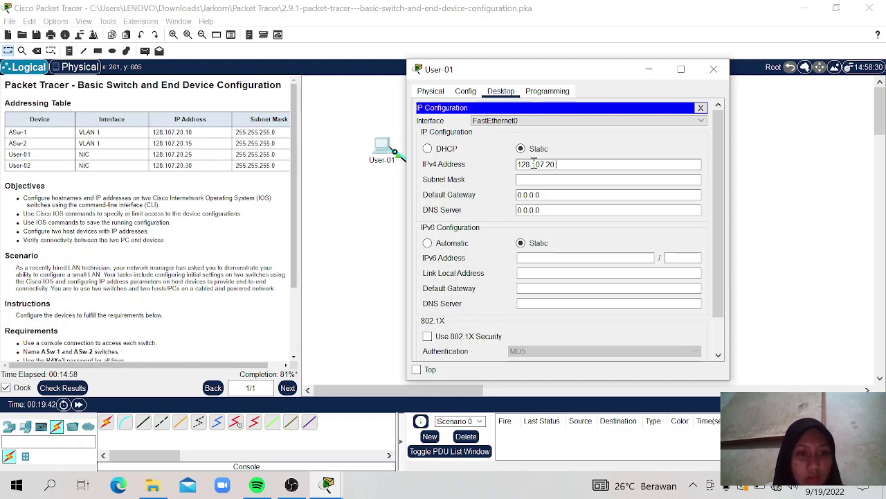
{"action": "type", "text": ".25"}
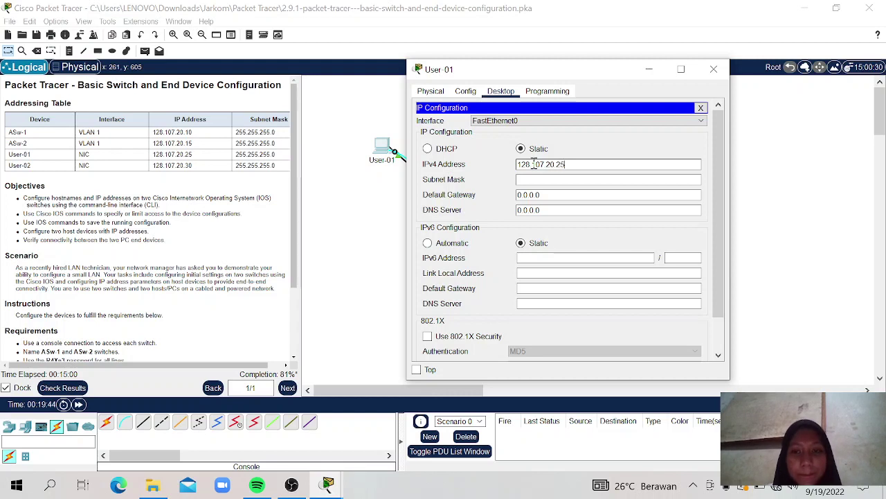
{"action": "left_click", "coordinate": [535, 179]}
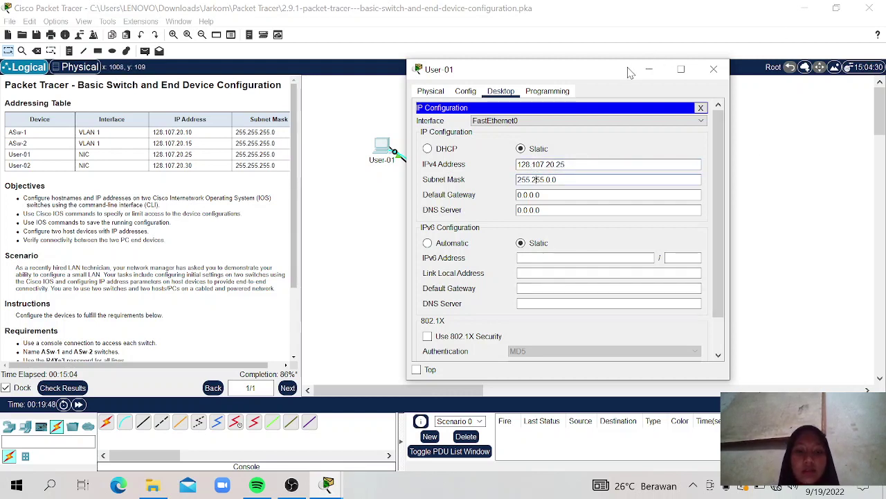
{"action": "left_click_drag", "start_coordinate": [629, 68], "coordinate": [548, 50]}
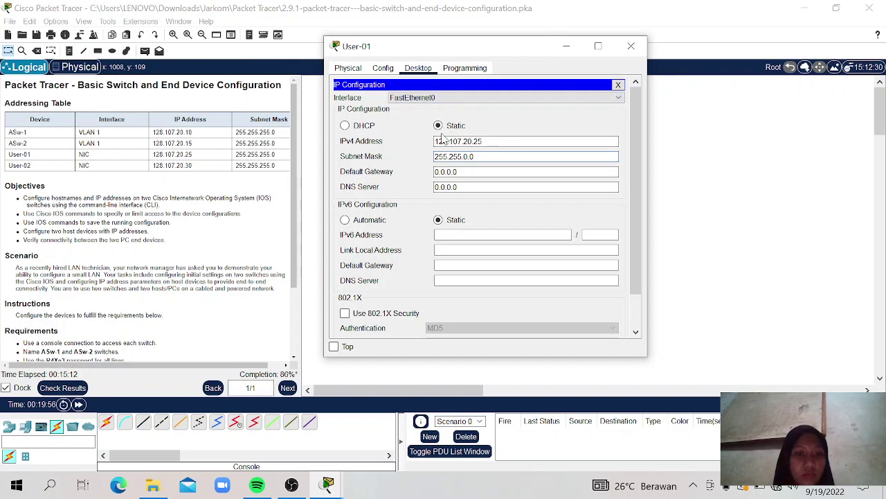
{"action": "left_click_drag", "start_coordinate": [631, 134], "coordinate": [640, 212]}
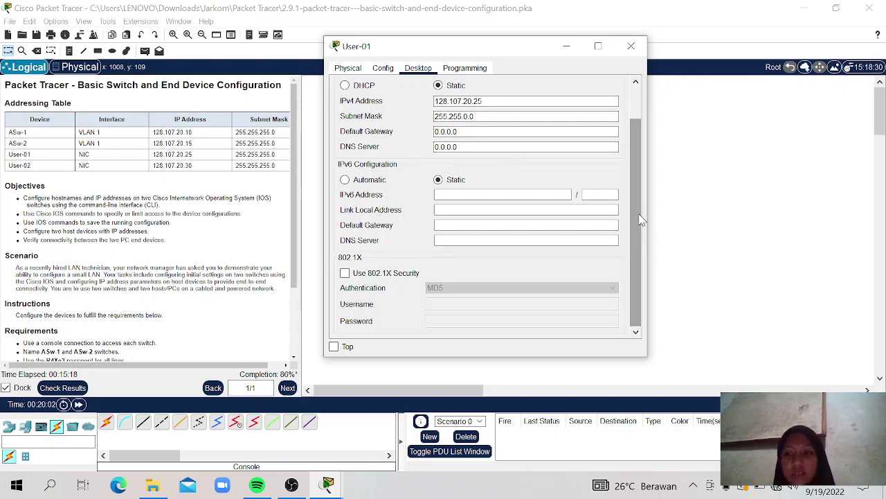
{"action": "left_click", "coordinate": [631, 46]}
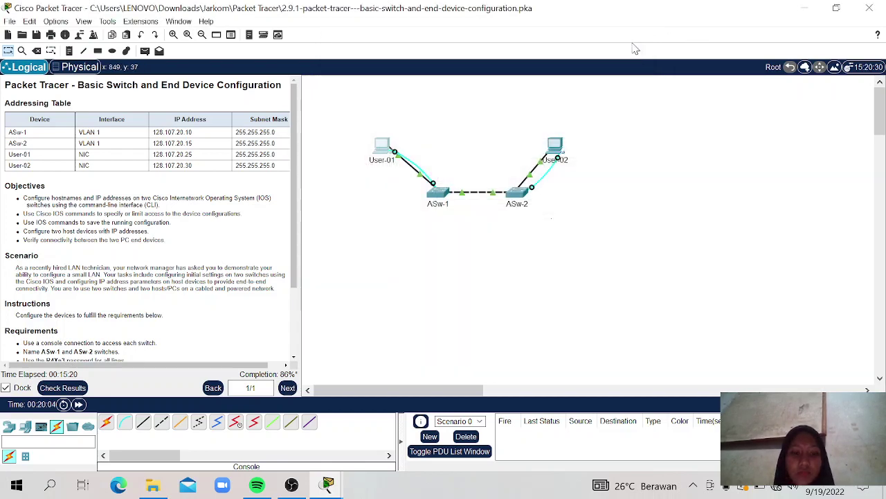
Step: Give User-02 static IPv4 128.107.20.30 with the default 255.255.0.0 mask, then close its window
{"action": "left_click", "coordinate": [556, 147]}
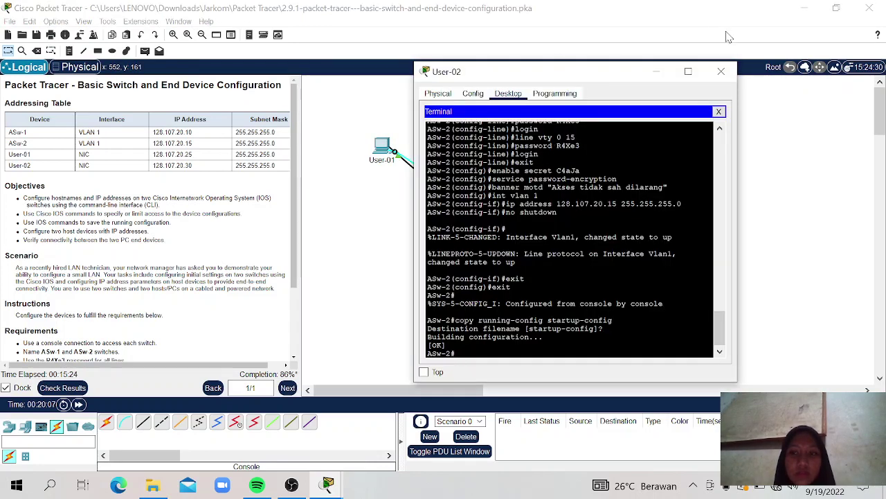
{"action": "left_click", "coordinate": [721, 72]}
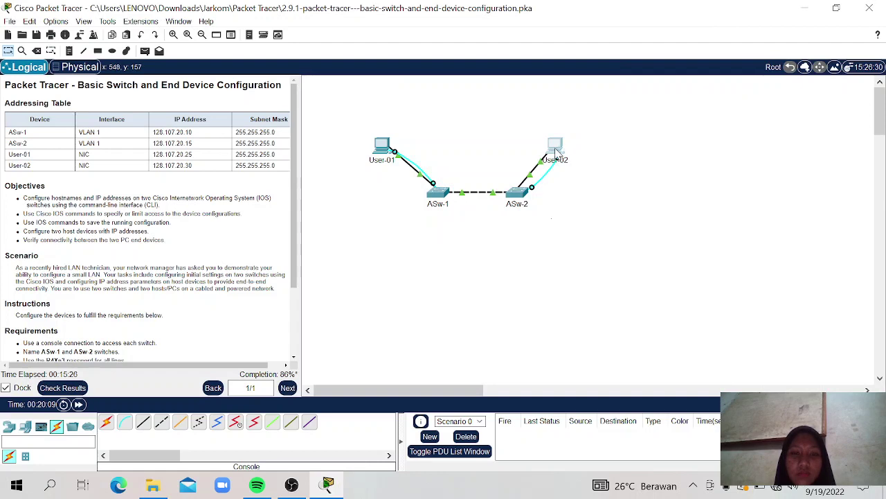
{"action": "left_click", "coordinate": [556, 150]}
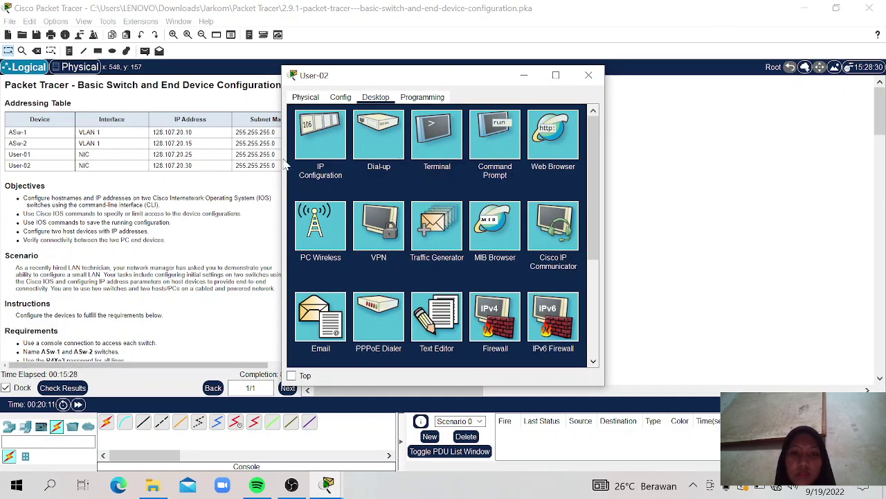
{"action": "left_click", "coordinate": [317, 133]}
{"action": "left_click", "coordinate": [410, 169]}
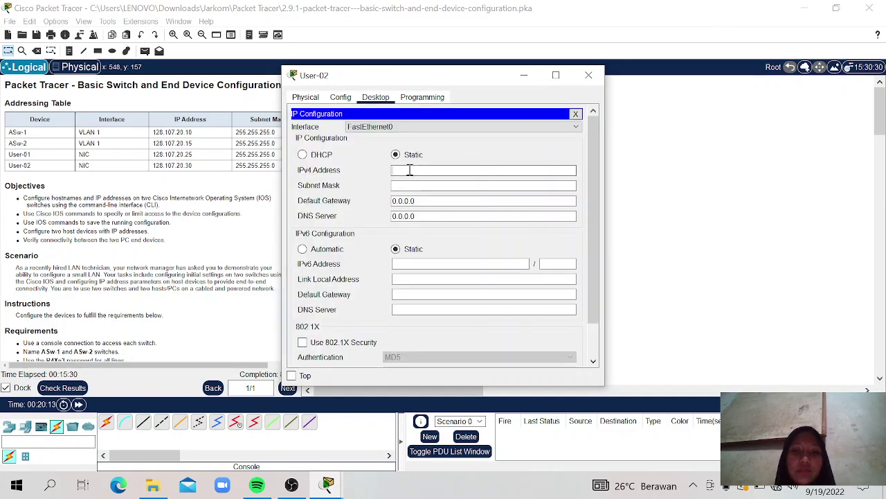
{"action": "type", "text": "128"}
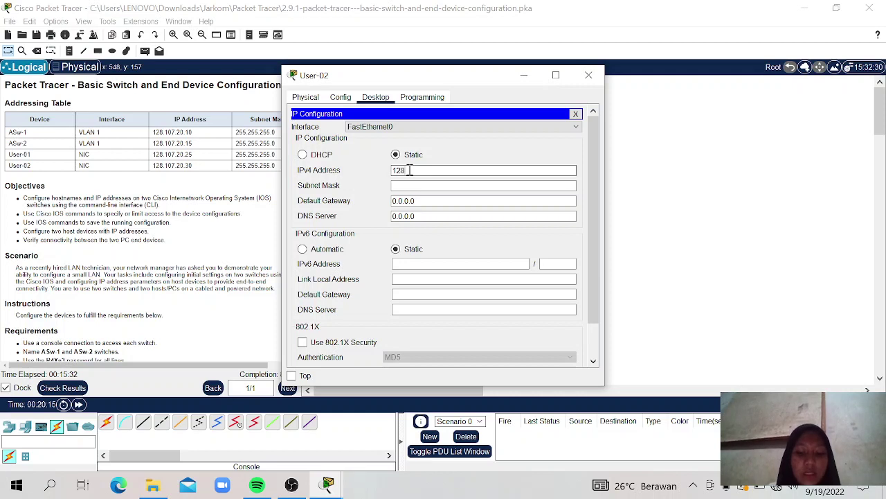
{"action": "type", "text": ".107"}
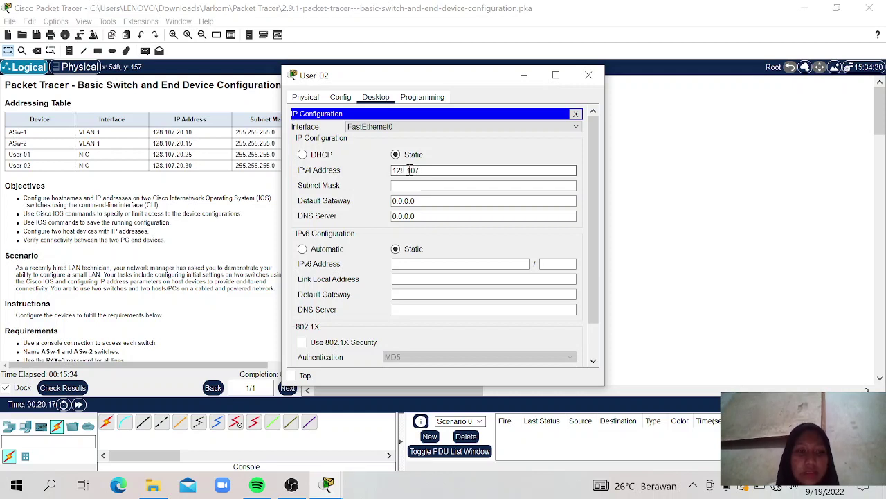
{"action": "type", "text": ".20.30"}
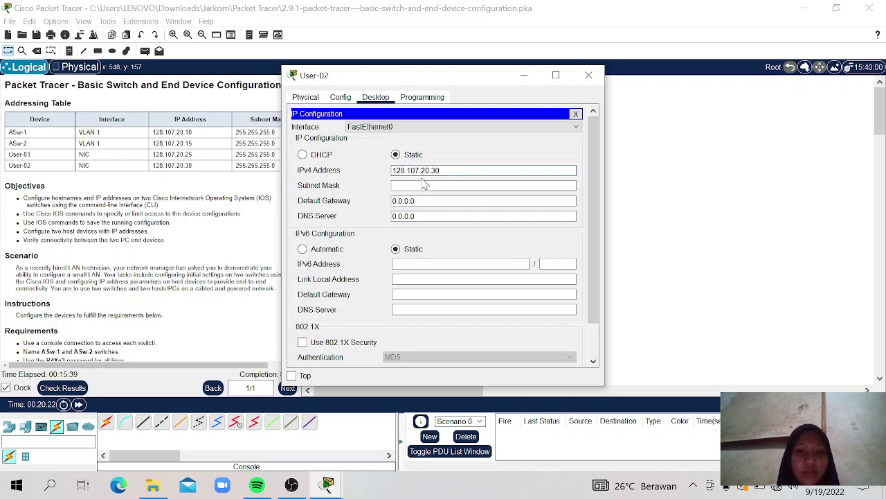
{"action": "left_click", "coordinate": [425, 182]}
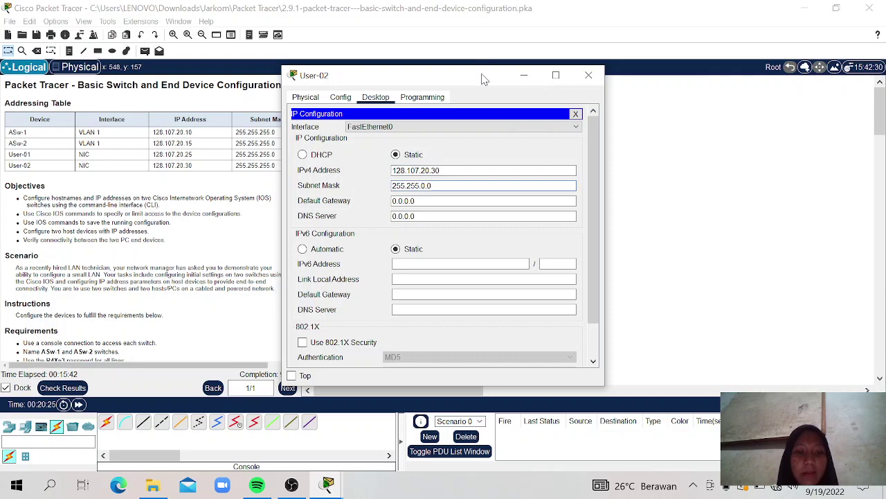
{"action": "left_click_drag", "start_coordinate": [484, 77], "coordinate": [562, 29]}
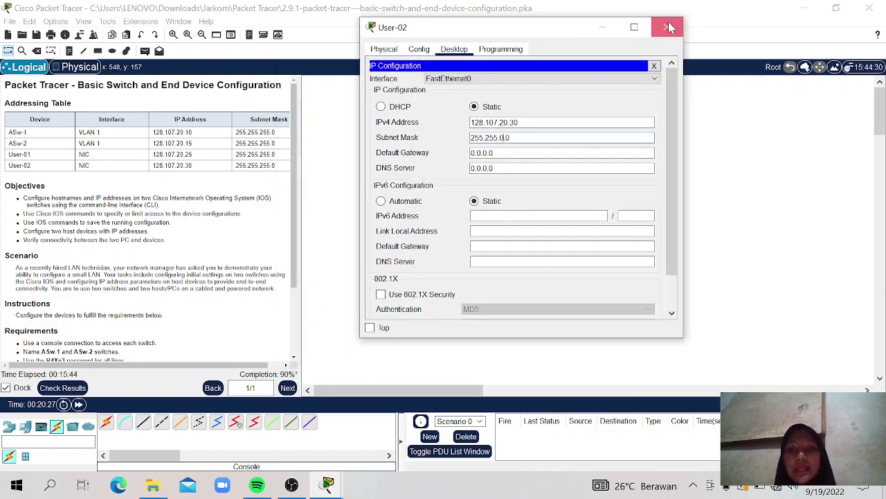
{"action": "left_click", "coordinate": [667, 27]}
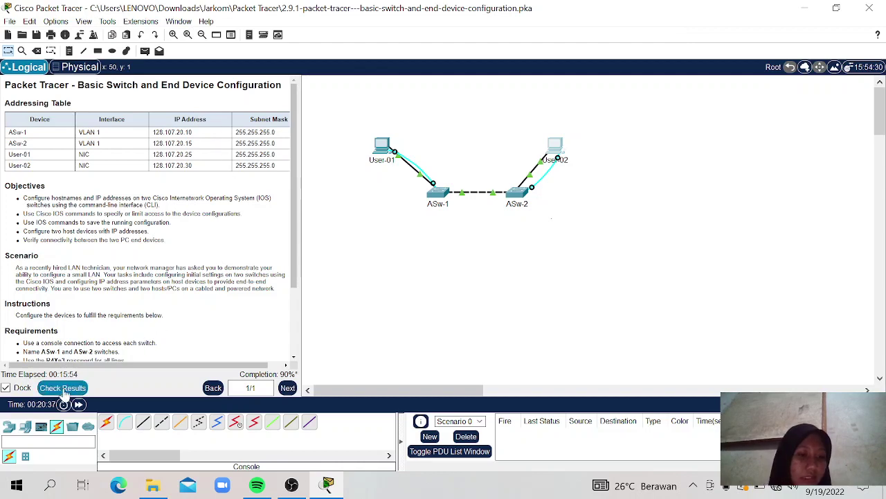
{"action": "left_click", "coordinate": [63, 389]}
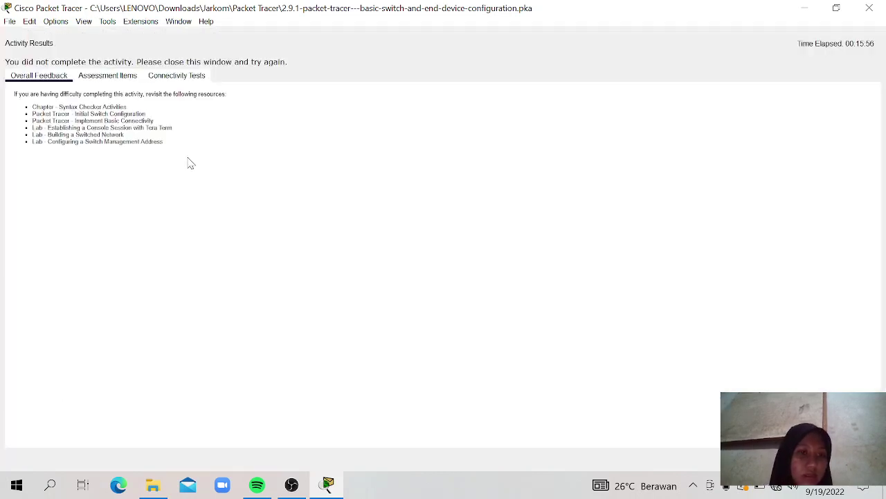
{"action": "left_click", "coordinate": [100, 75]}
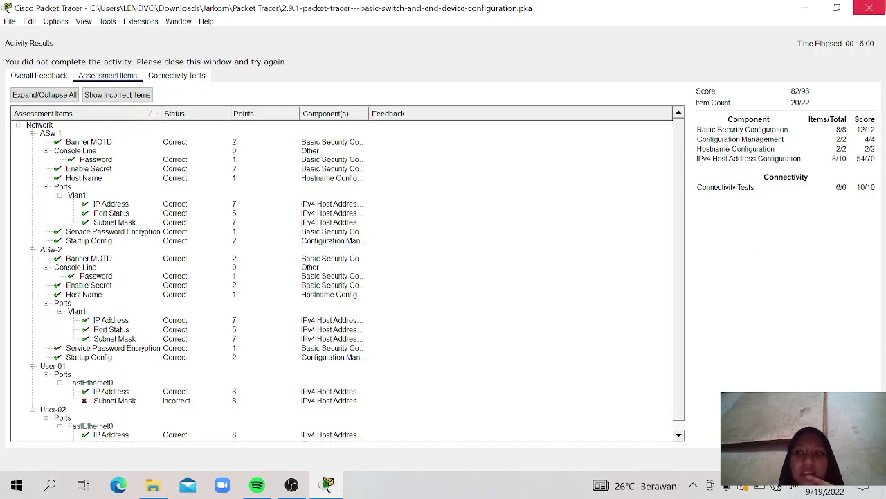
{"action": "left_click", "coordinate": [869, 7]}
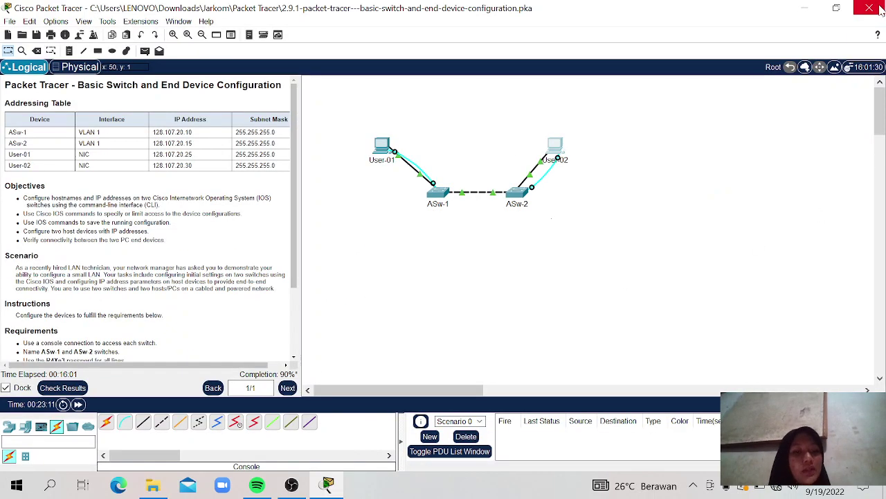
Step: Change User-01's subnet mask to 255.255.255.0 and close its window
{"action": "left_click", "coordinate": [382, 147]}
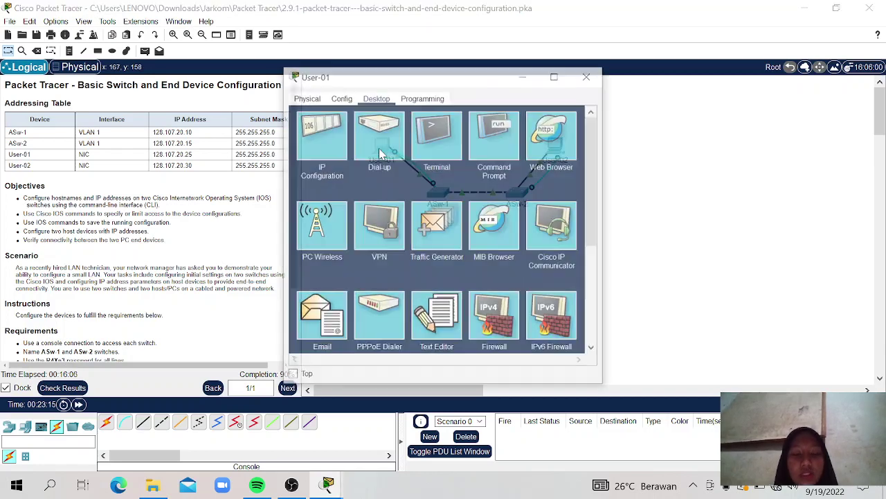
{"action": "left_click", "coordinate": [319, 132]}
{"action": "left_click", "coordinate": [457, 185]}
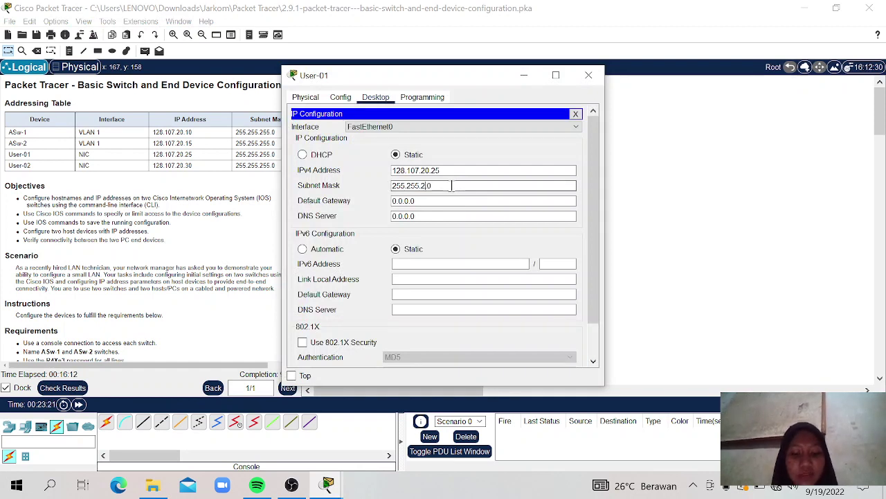
{"action": "left_click", "coordinate": [589, 75]}
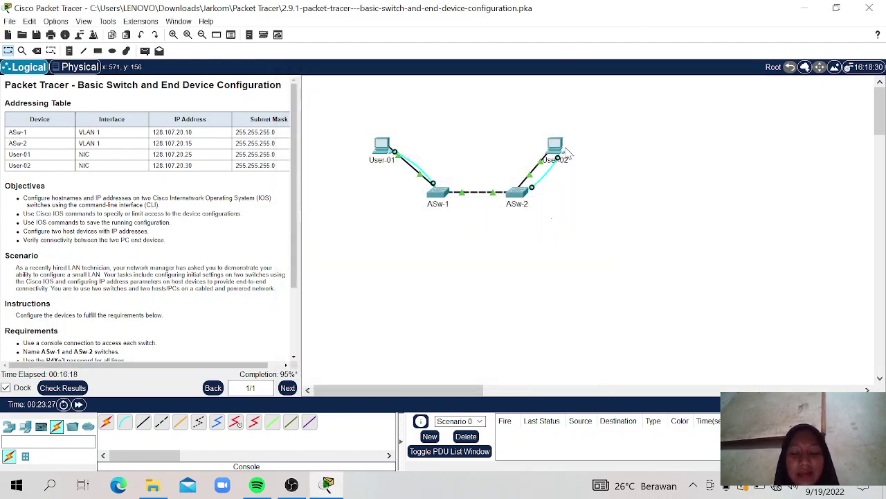
Step: Change User-02's subnet mask to 255.255.255.0, then exit Packet Tracer to the save prompt
{"action": "left_click", "coordinate": [558, 151]}
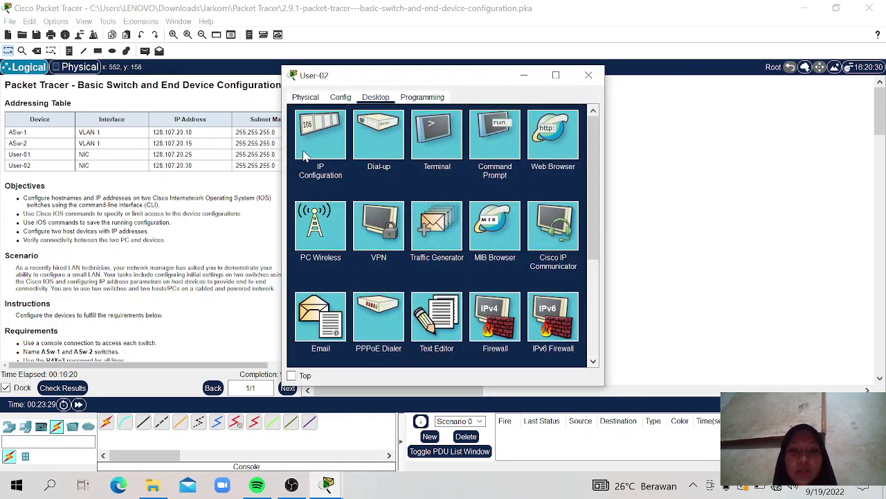
{"action": "left_click", "coordinate": [305, 156]}
{"action": "left_click", "coordinate": [409, 185]}
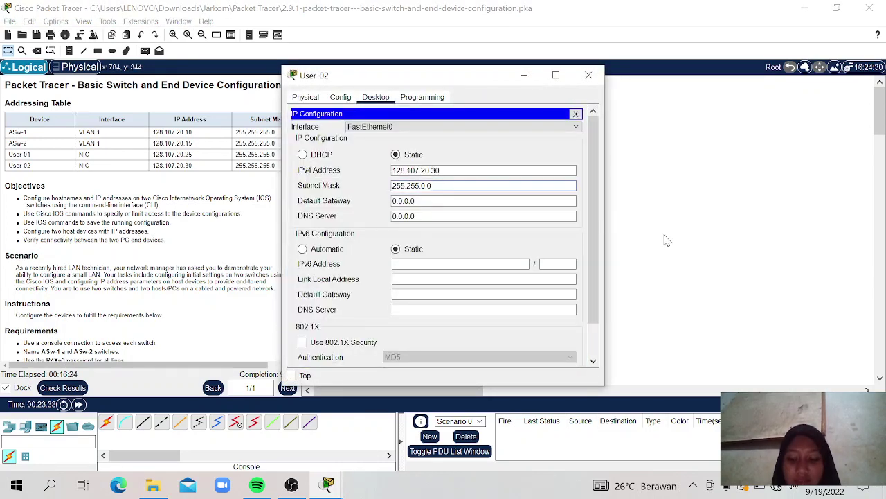
{"action": "type", "text": "255."}
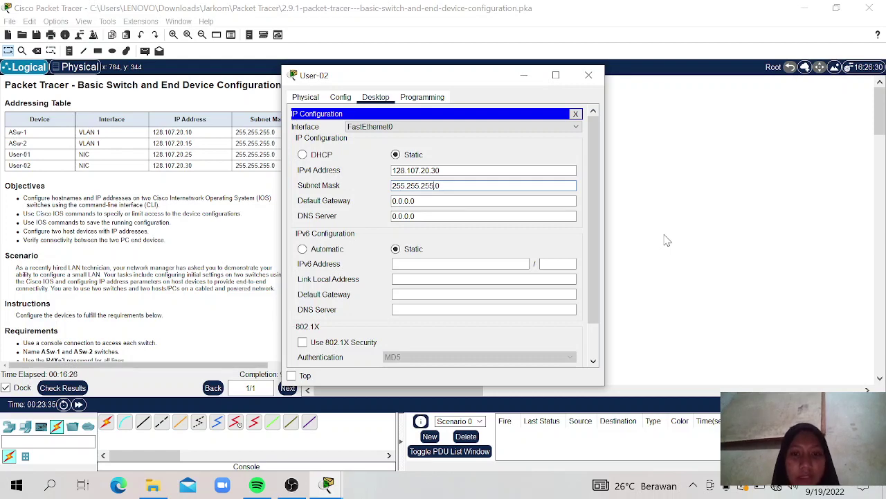
{"action": "left_click", "coordinate": [588, 75]}
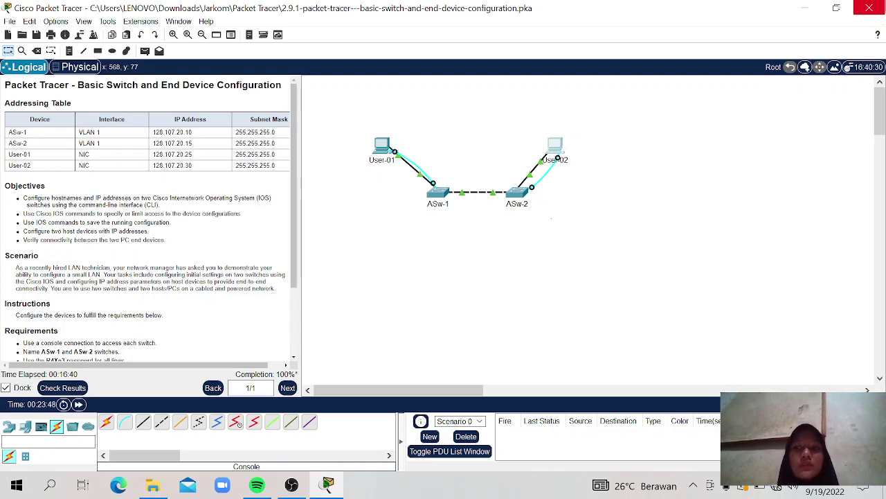
{"action": "left_click", "coordinate": [869, 8]}
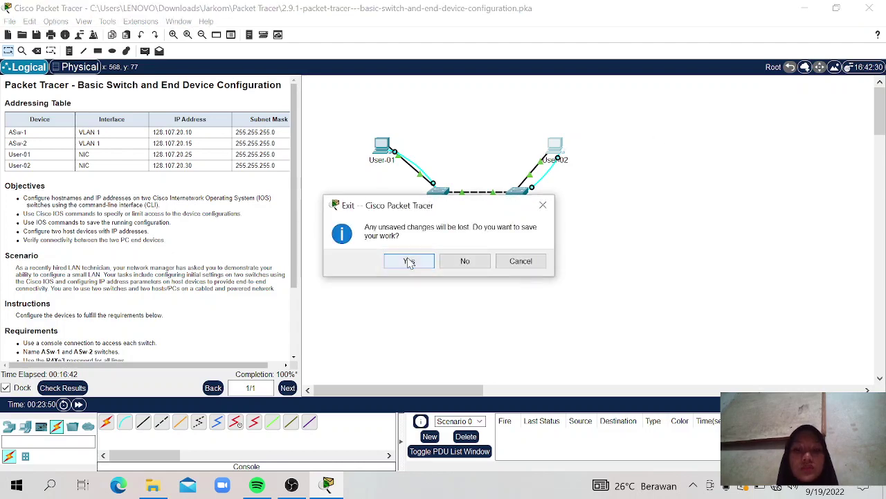